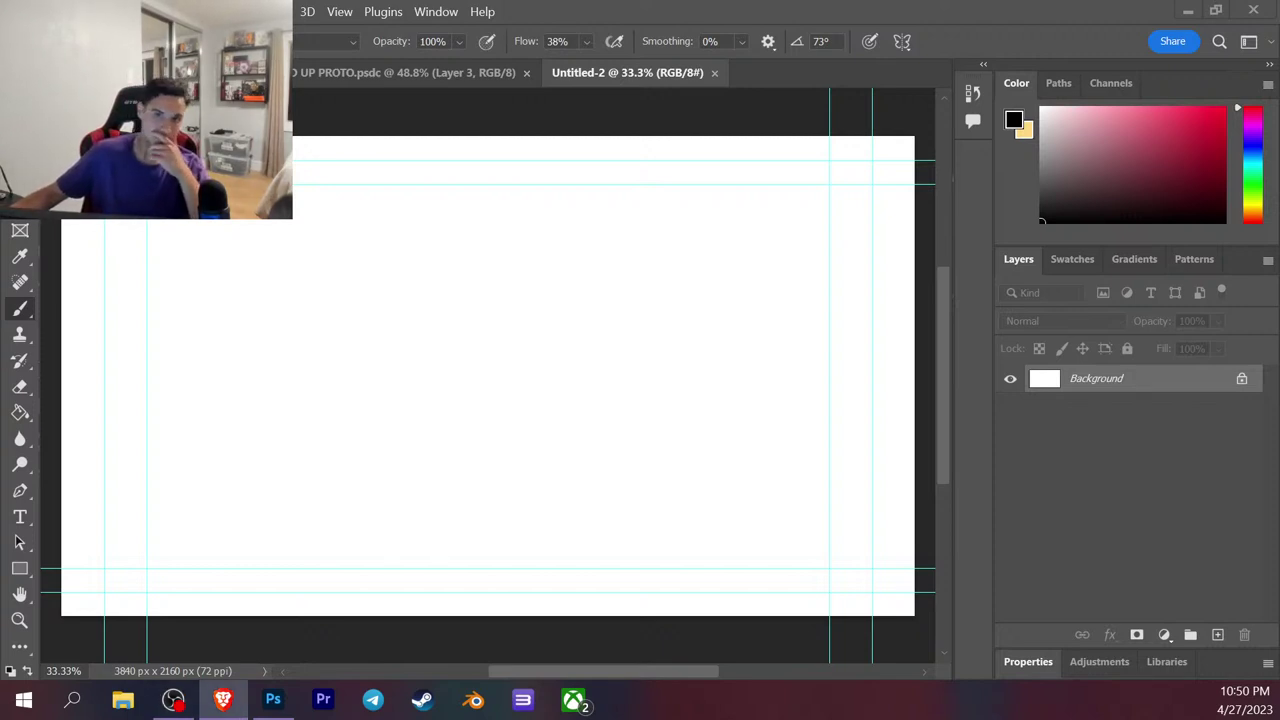
Place the shackles-and-chain reference image 812522 on the canvas and move it into the upper-left corner.
{"action": "left_click", "coordinate": [222, 700]}
{"action": "left_click", "coordinate": [222, 700]}
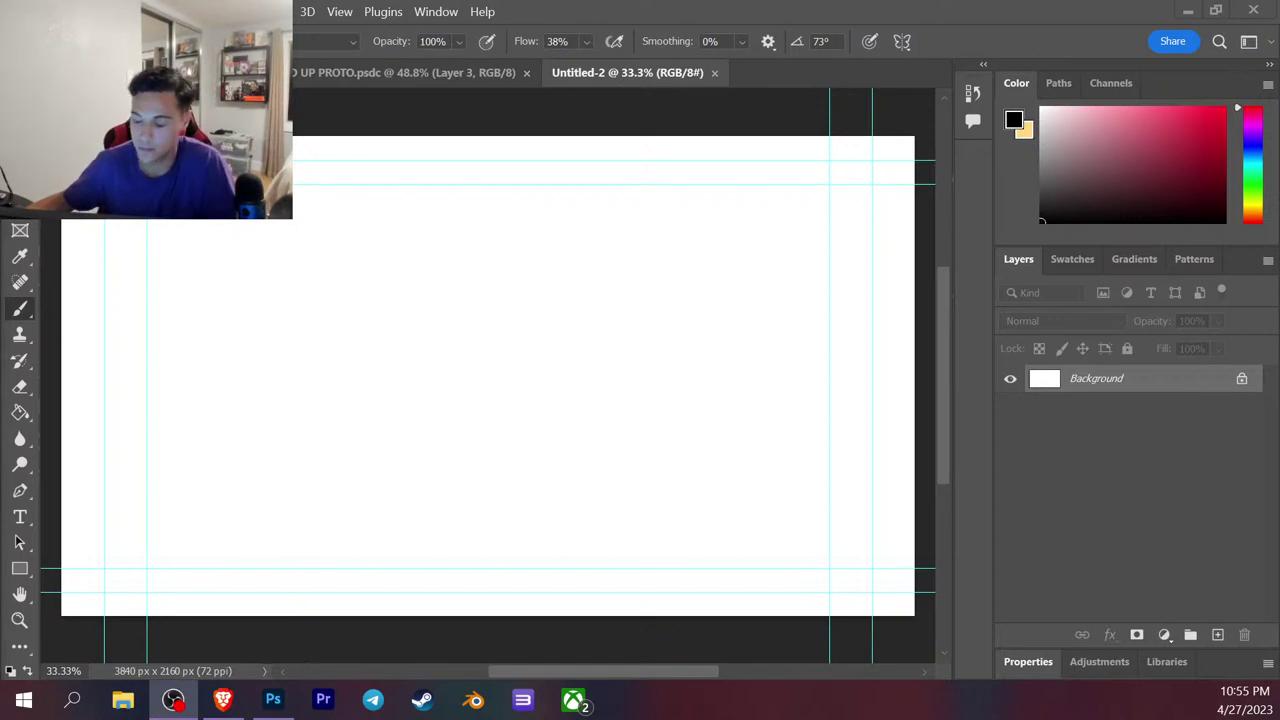
{"action": "left_click_drag", "start_coordinate": [345, 418], "coordinate": [320, 351]}
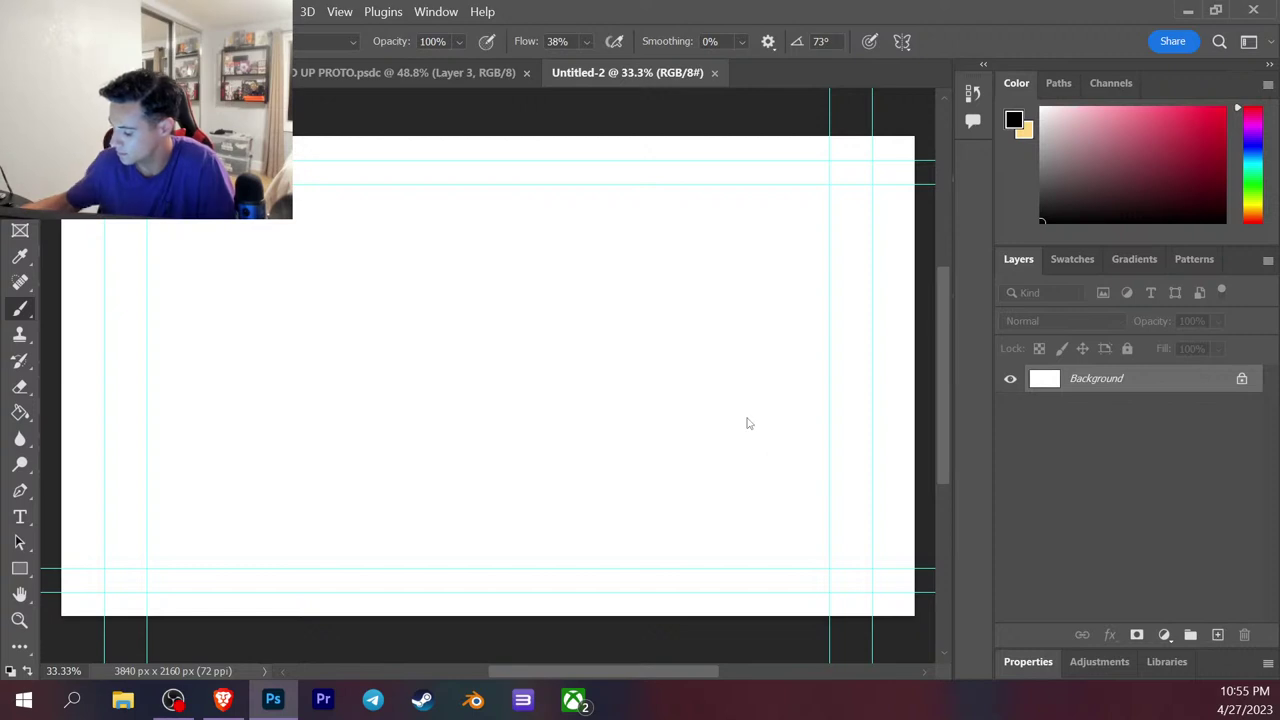
{"action": "left_click_drag", "start_coordinate": [746, 423], "coordinate": [748, 418]}
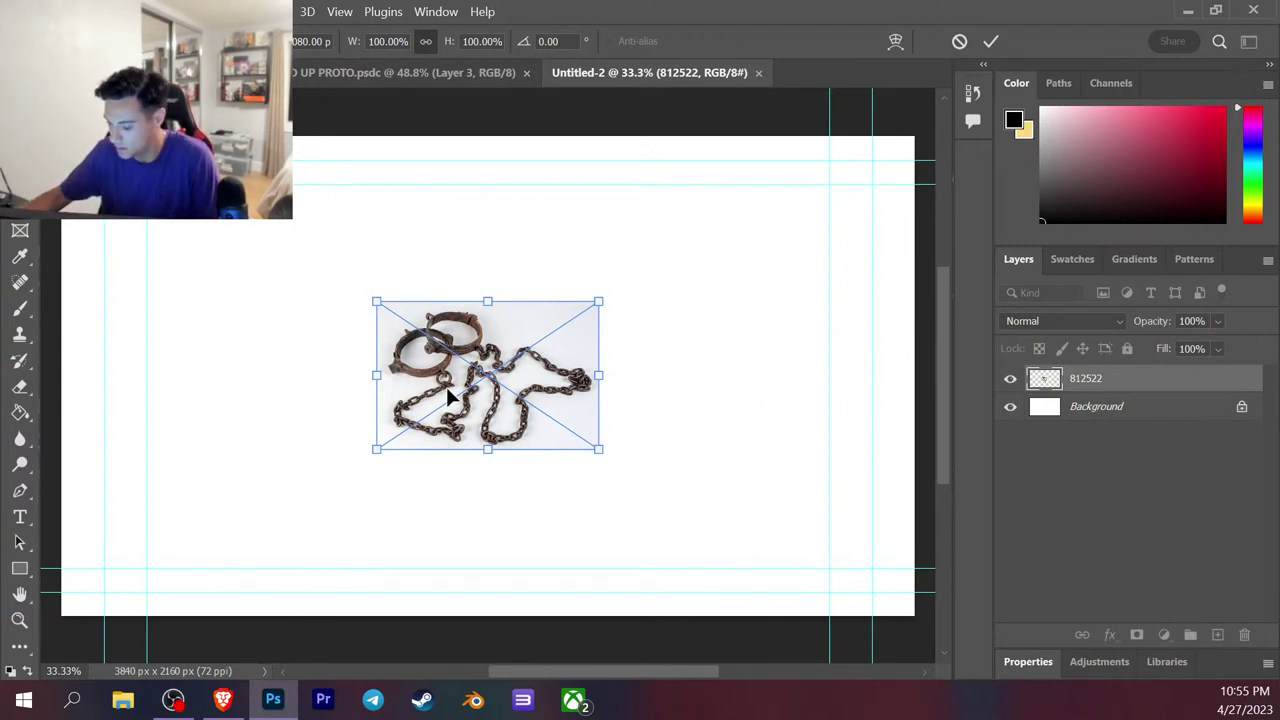
{"action": "left_click_drag", "start_coordinate": [446, 387], "coordinate": [148, 232]}
{"action": "key", "text": "Return"}
{"action": "key", "text": "b"}
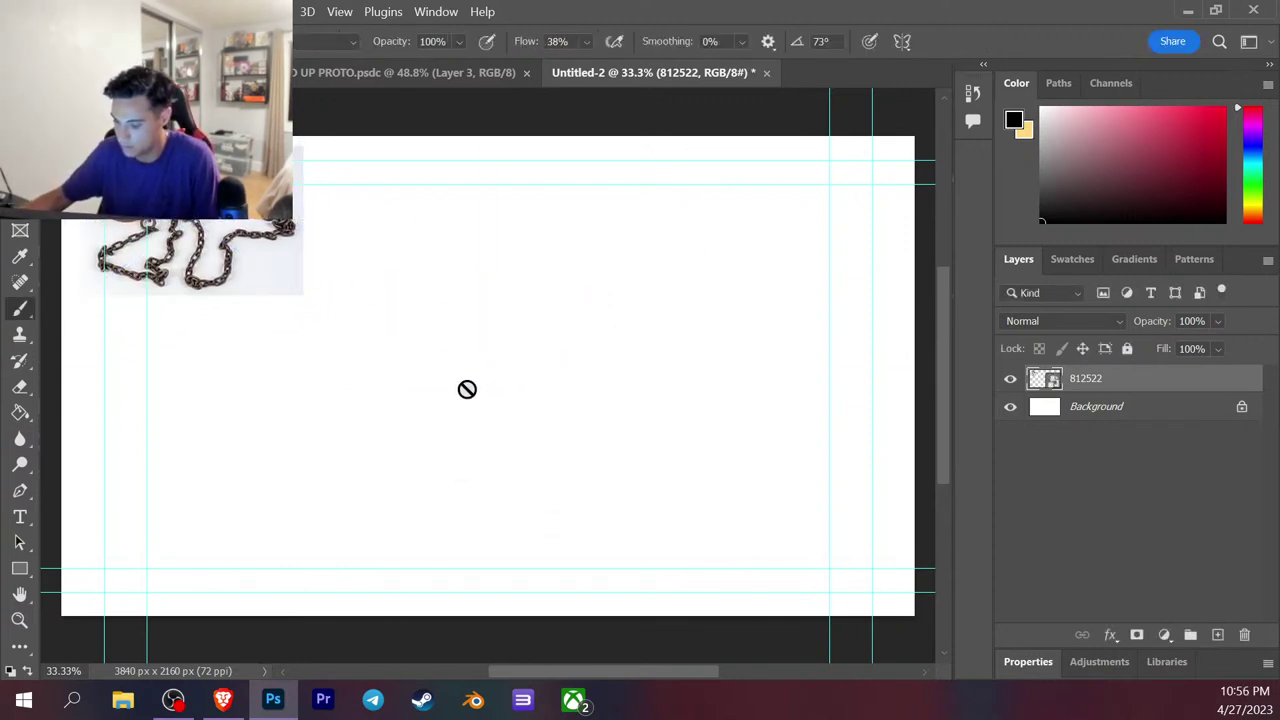
Add a new layer above the chain image and select the Hard Round brush for sketching.
{"action": "left_click", "coordinate": [1216, 636]}
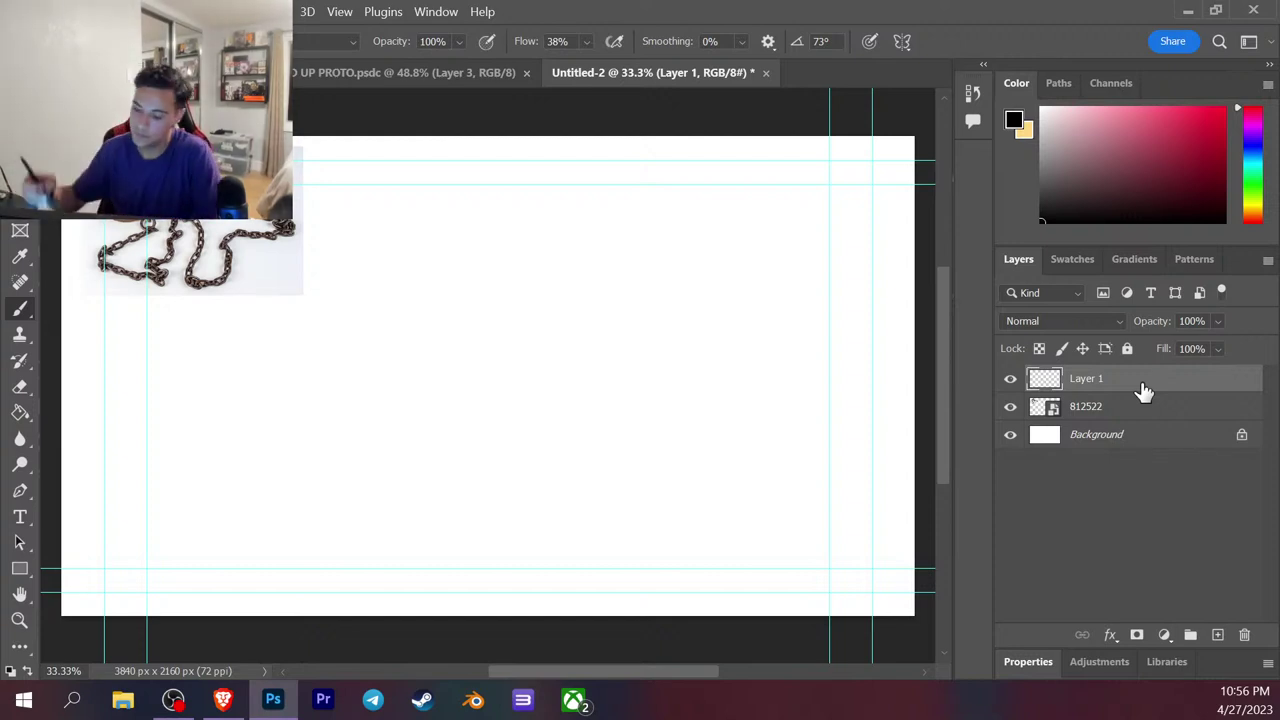
{"action": "left_click", "coordinate": [55, 41]}
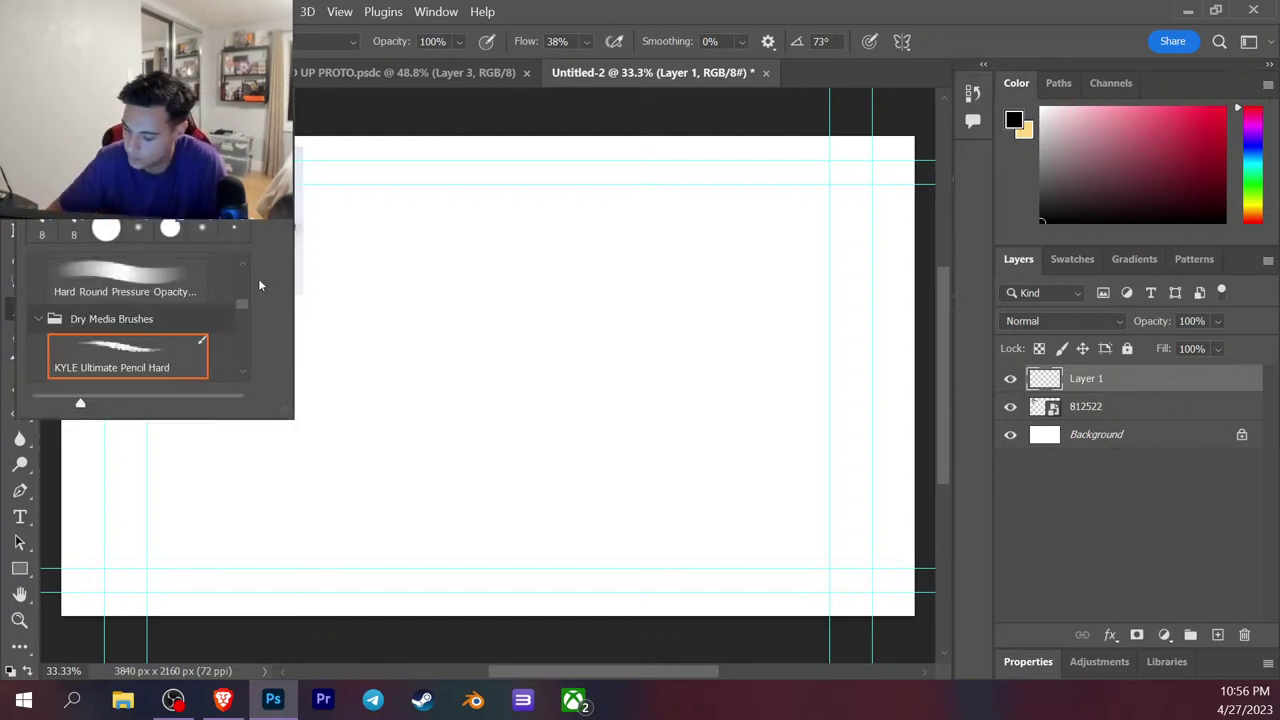
{"action": "left_click_drag", "start_coordinate": [243, 297], "coordinate": [246, 271]}
{"action": "left_click", "coordinate": [204, 318]}
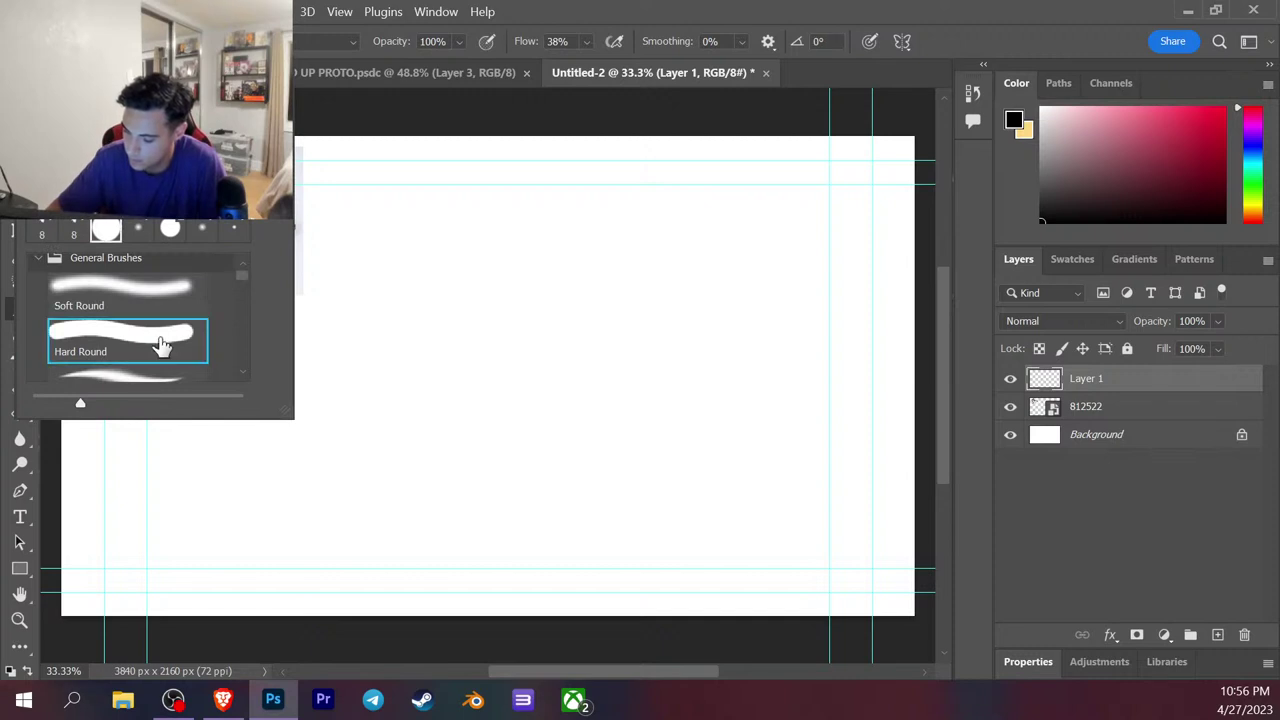
{"action": "mouse_move", "coordinate": [470, 290]}
{"action": "left_mouse_down"}
{"action": "mouse_move", "coordinate": [443, 342]}
{"action": "mouse_move", "coordinate": [495, 447]}
{"action": "left_mouse_up"}
{"action": "key", "text": "ctrl+z"}
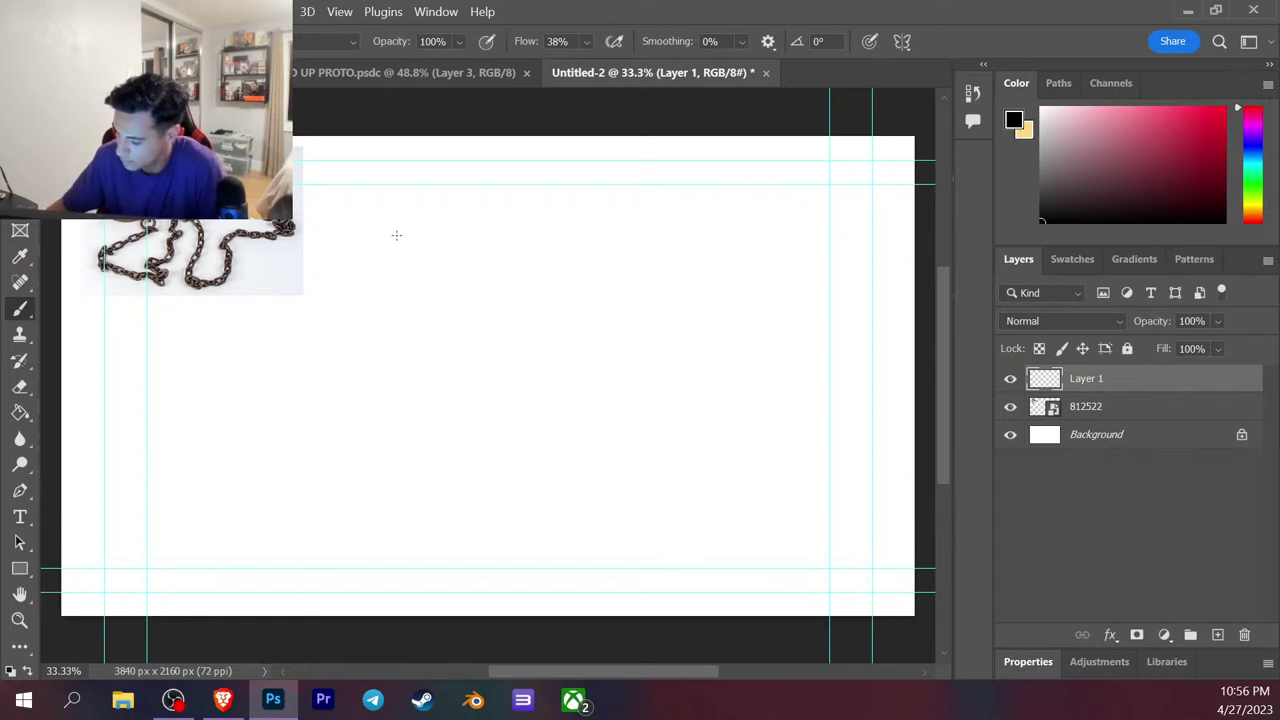
Sketch the oval head outline near the canvas center with rough black strokes, tapering it to a pointed chin.
{"action": "mouse_move", "coordinate": [395, 289]}
{"action": "left_mouse_down"}
{"action": "mouse_move", "coordinate": [416, 350]}
{"action": "mouse_move", "coordinate": [473, 378]}
{"action": "left_mouse_up"}
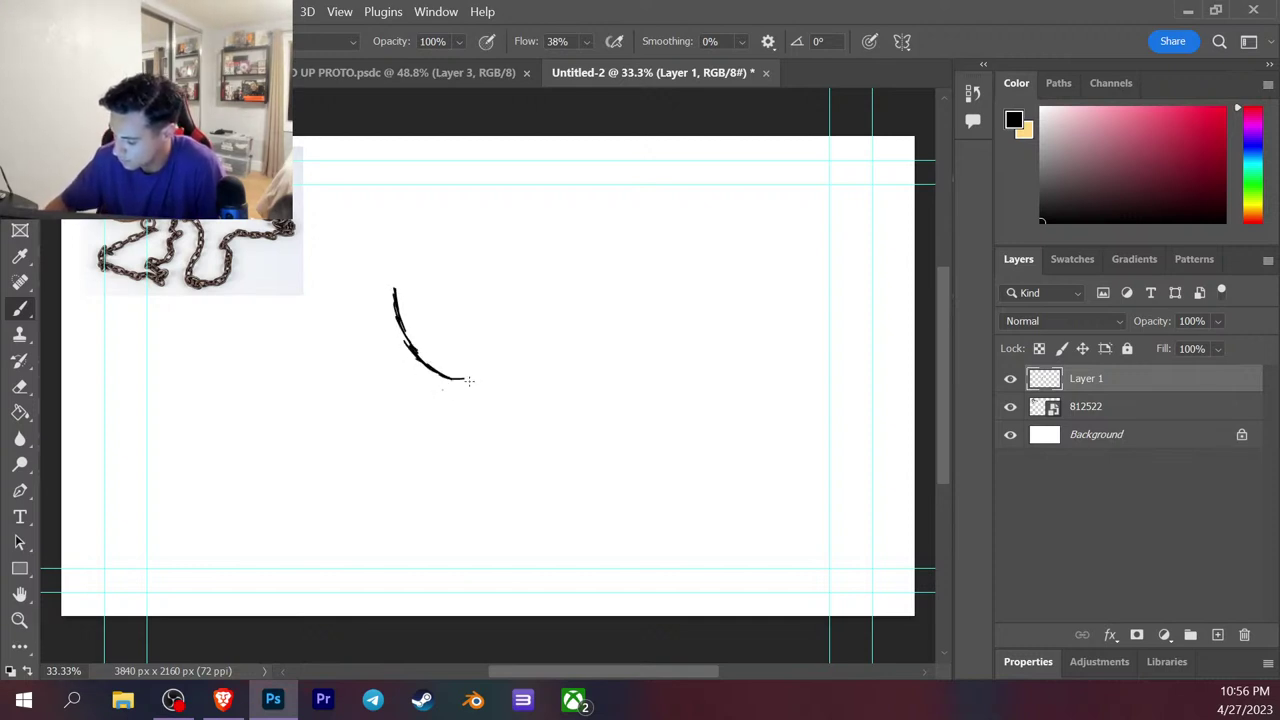
{"action": "mouse_move", "coordinate": [389, 321]}
{"action": "left_mouse_down"}
{"action": "mouse_move", "coordinate": [456, 380]}
{"action": "mouse_move", "coordinate": [509, 378]}
{"action": "mouse_move", "coordinate": [474, 385]}
{"action": "mouse_move", "coordinate": [497, 367]}
{"action": "mouse_move", "coordinate": [403, 315]}
{"action": "mouse_move", "coordinate": [402, 281]}
{"action": "mouse_move", "coordinate": [436, 232]}
{"action": "mouse_move", "coordinate": [484, 220]}
{"action": "left_mouse_up"}
{"action": "mouse_move", "coordinate": [404, 260]}
{"action": "left_mouse_down"}
{"action": "mouse_move", "coordinate": [507, 222]}
{"action": "mouse_move", "coordinate": [523, 323]}
{"action": "mouse_move", "coordinate": [506, 358]}
{"action": "left_mouse_up"}
{"action": "mouse_move", "coordinate": [404, 262]}
{"action": "left_mouse_down"}
{"action": "mouse_move", "coordinate": [392, 320]}
{"action": "mouse_move", "coordinate": [434, 230]}
{"action": "mouse_move", "coordinate": [485, 225]}
{"action": "mouse_move", "coordinate": [515, 260]}
{"action": "mouse_move", "coordinate": [518, 362]}
{"action": "left_mouse_up"}
Sketch the neck, both sloping shoulder lines and the small collarbone notch beneath the head.
{"action": "mouse_move", "coordinate": [422, 356]}
{"action": "left_mouse_down"}
{"action": "mouse_move", "coordinate": [440, 378]}
{"action": "mouse_move", "coordinate": [506, 362]}
{"action": "mouse_move", "coordinate": [452, 402]}
{"action": "mouse_move", "coordinate": [462, 420]}
{"action": "left_mouse_up"}
{"action": "mouse_move", "coordinate": [498, 368]}
{"action": "left_mouse_down"}
{"action": "mouse_move", "coordinate": [497, 408]}
{"action": "mouse_move", "coordinate": [394, 441]}
{"action": "left_mouse_up"}
{"action": "left_click_drag", "start_coordinate": [509, 409], "coordinate": [575, 436]}
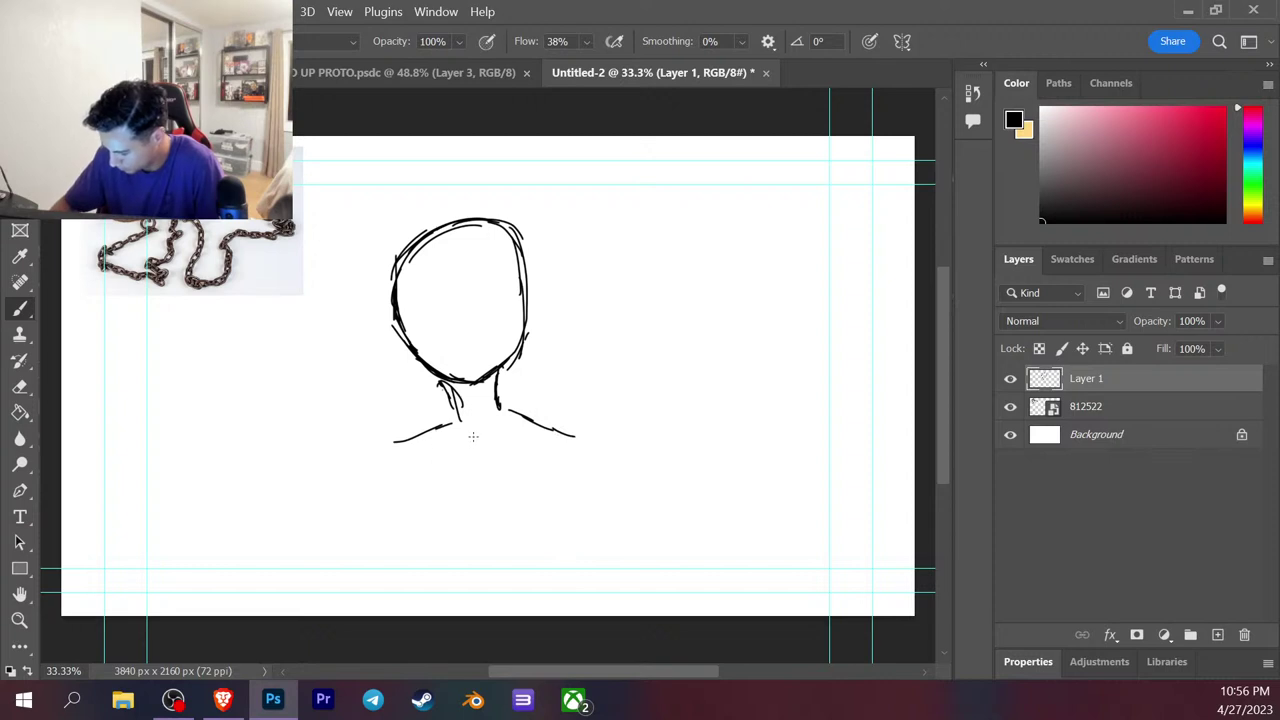
{"action": "left_click_drag", "start_coordinate": [486, 437], "coordinate": [496, 431]}
{"action": "left_click_drag", "start_coordinate": [396, 445], "coordinate": [386, 452]}
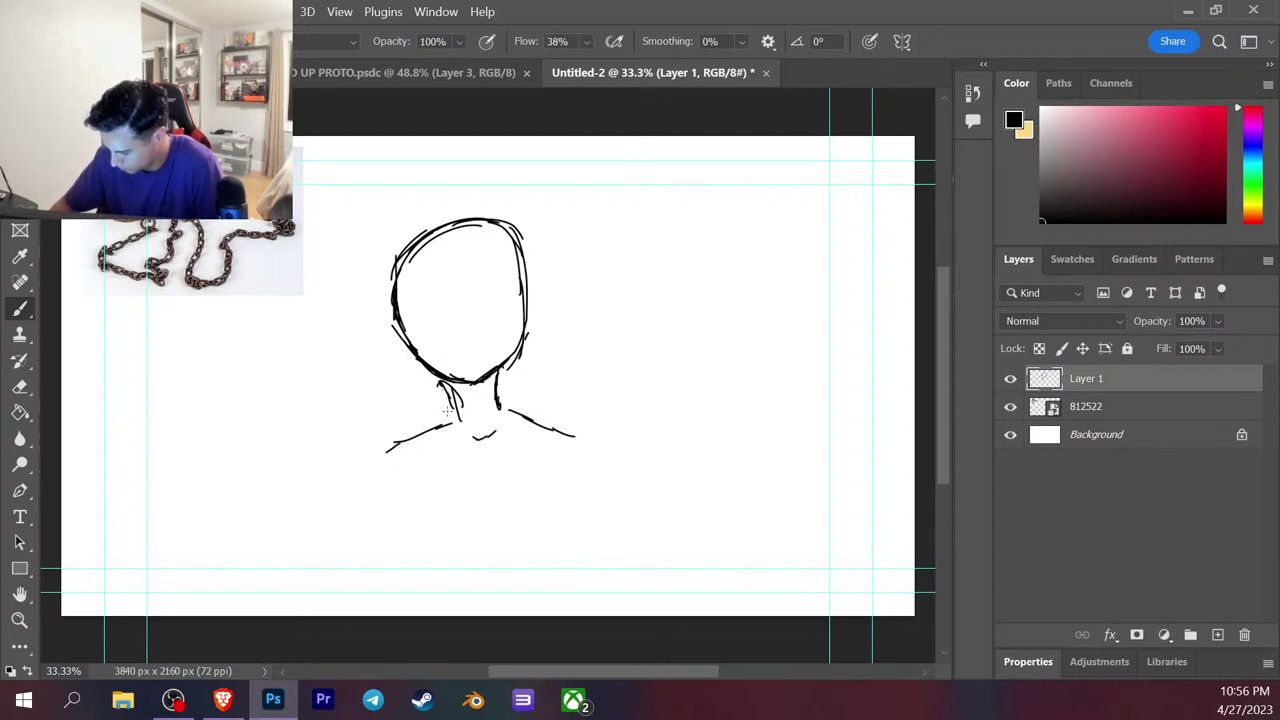
Sketch a spiked collar around the neck, with spikes pointing outward on both sides.
{"action": "mouse_move", "coordinate": [440, 408]}
{"action": "left_mouse_down"}
{"action": "mouse_move", "coordinate": [510, 397]}
{"action": "mouse_move", "coordinate": [513, 409]}
{"action": "left_mouse_up"}
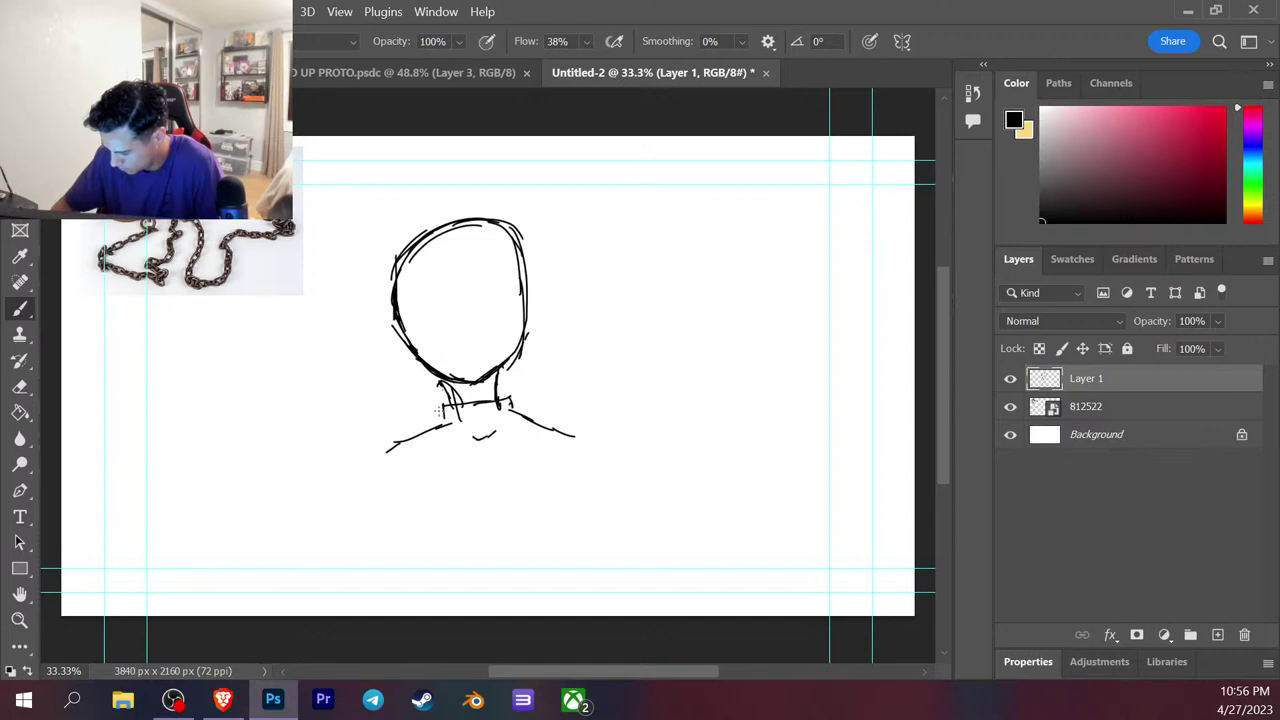
{"action": "left_click_drag", "start_coordinate": [421, 411], "coordinate": [456, 407]}
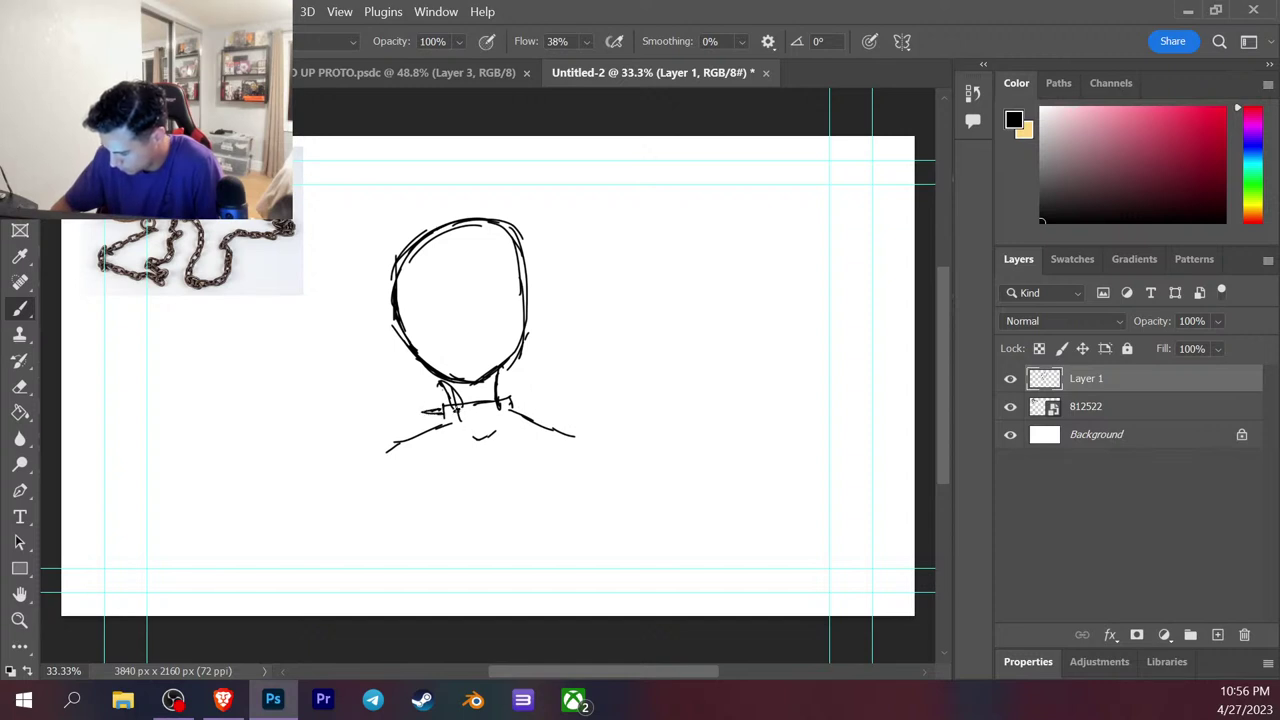
{"action": "mouse_move", "coordinate": [468, 404]}
{"action": "left_mouse_down"}
{"action": "mouse_move", "coordinate": [478, 420]}
{"action": "mouse_move", "coordinate": [530, 401]}
{"action": "left_mouse_up"}
{"action": "mouse_move", "coordinate": [448, 400]}
{"action": "left_mouse_down"}
{"action": "mouse_move", "coordinate": [478, 392]}
{"action": "mouse_move", "coordinate": [460, 414]}
{"action": "left_mouse_up"}
{"action": "mouse_move", "coordinate": [440, 428]}
{"action": "left_mouse_down"}
{"action": "mouse_move", "coordinate": [464, 414]}
{"action": "mouse_move", "coordinate": [508, 420]}
{"action": "left_mouse_up"}
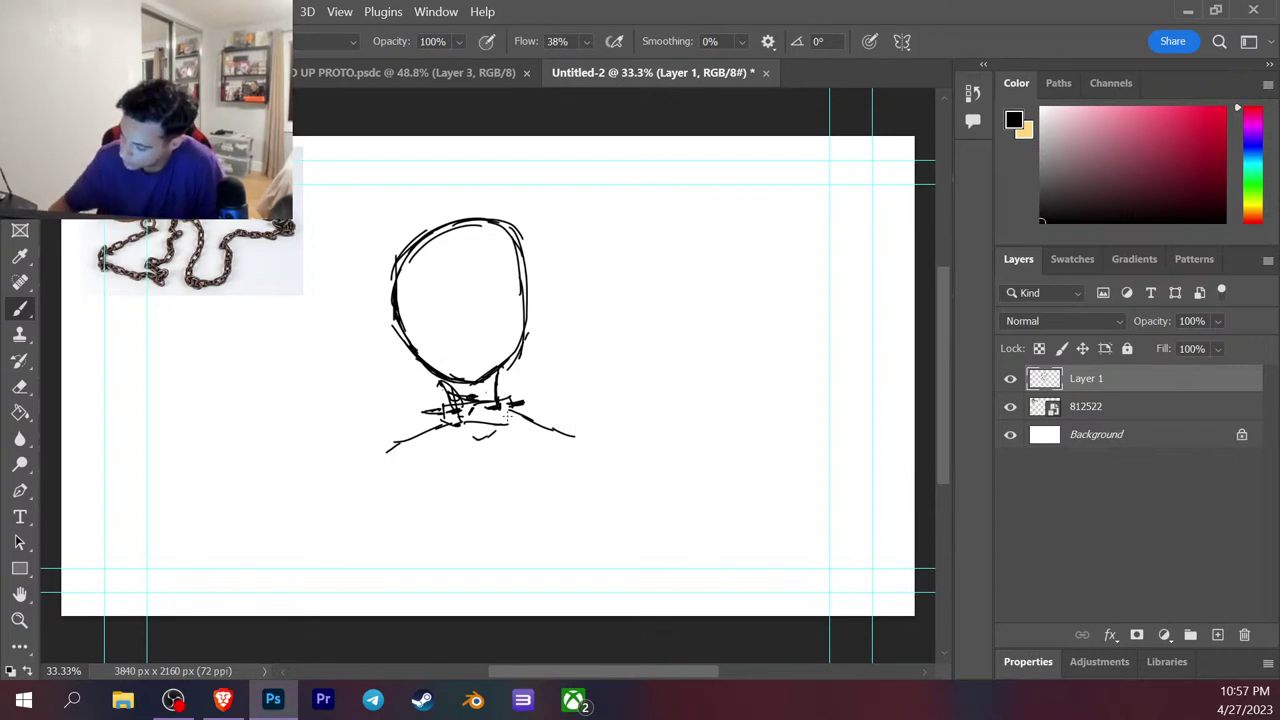
Add an upper-arm line below the left-hand shoulder, then scale the whole sketch down and reposition it higher on the canvas.
{"action": "mouse_move", "coordinate": [400, 442]}
{"action": "left_mouse_down"}
{"action": "mouse_move", "coordinate": [371, 456]}
{"action": "mouse_move", "coordinate": [339, 540]}
{"action": "left_mouse_up"}
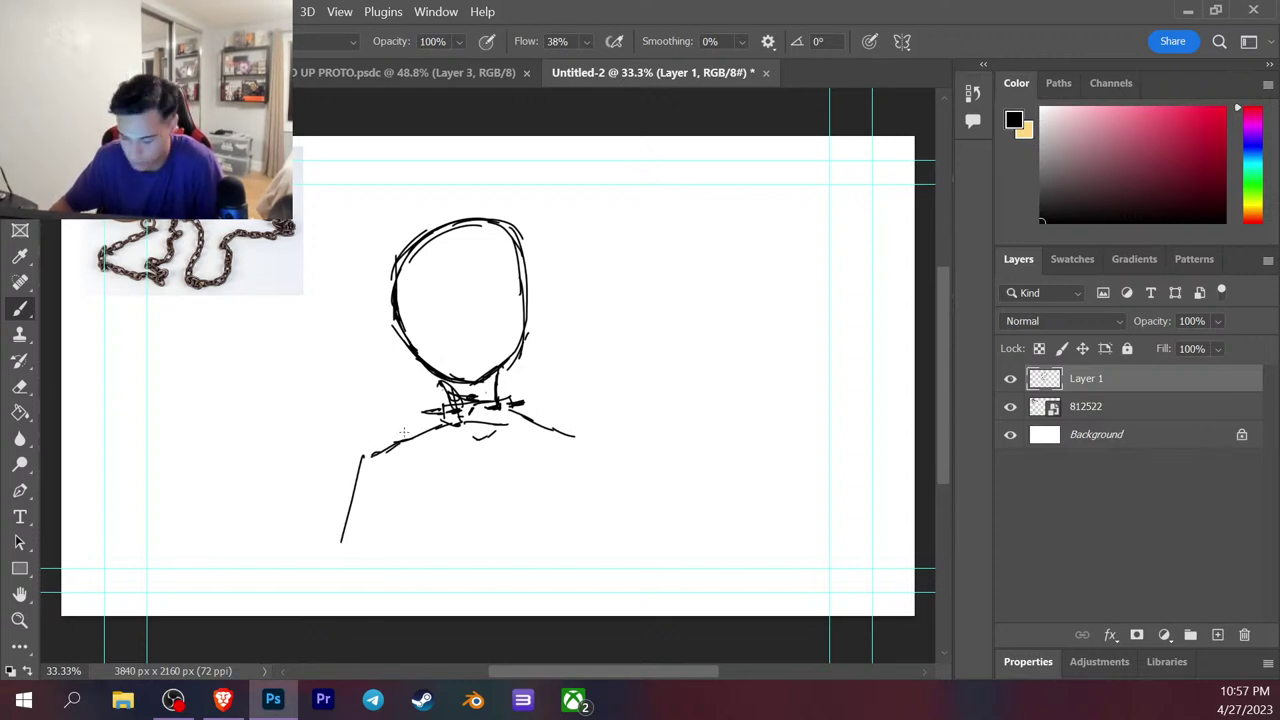
{"action": "key", "text": "ctrl+t"}
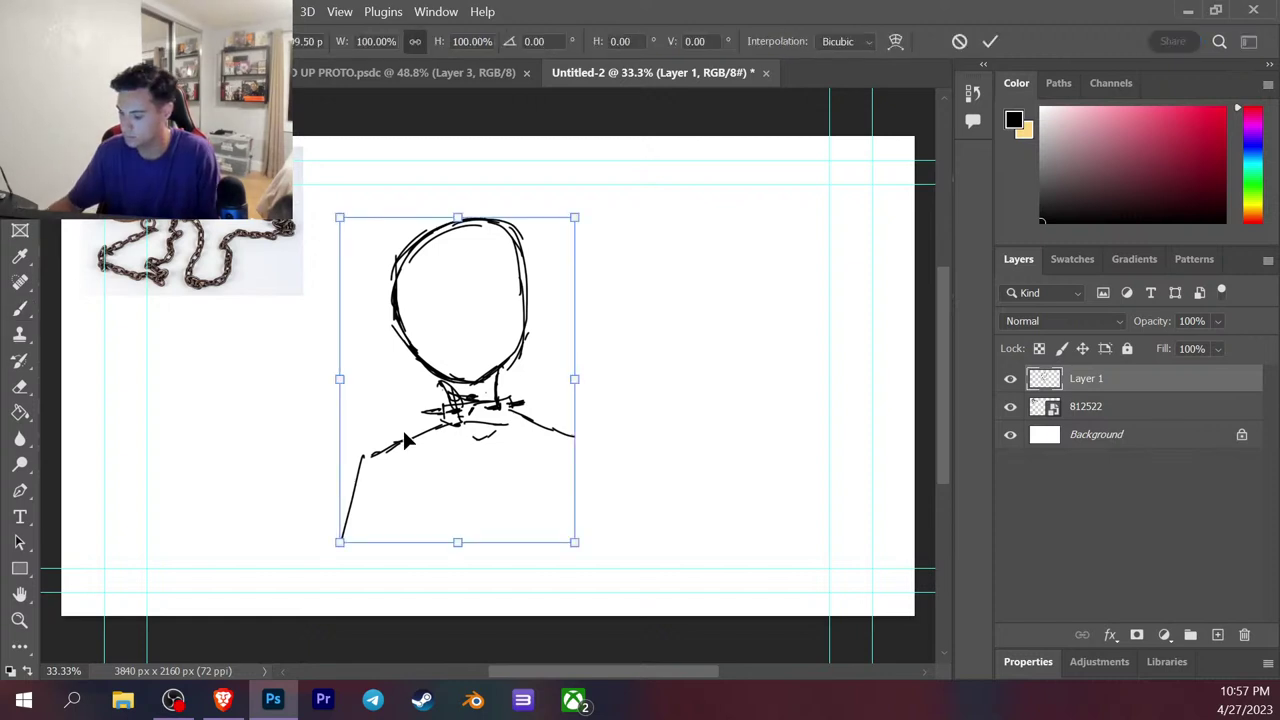
{"action": "left_click_drag", "start_coordinate": [572, 217], "coordinate": [507, 315]}
{"action": "mouse_move", "coordinate": [447, 403]}
{"action": "left_mouse_down"}
{"action": "mouse_move", "coordinate": [512, 272]}
{"action": "mouse_move", "coordinate": [502, 282]}
{"action": "left_mouse_up"}
{"action": "key", "text": "Return"}
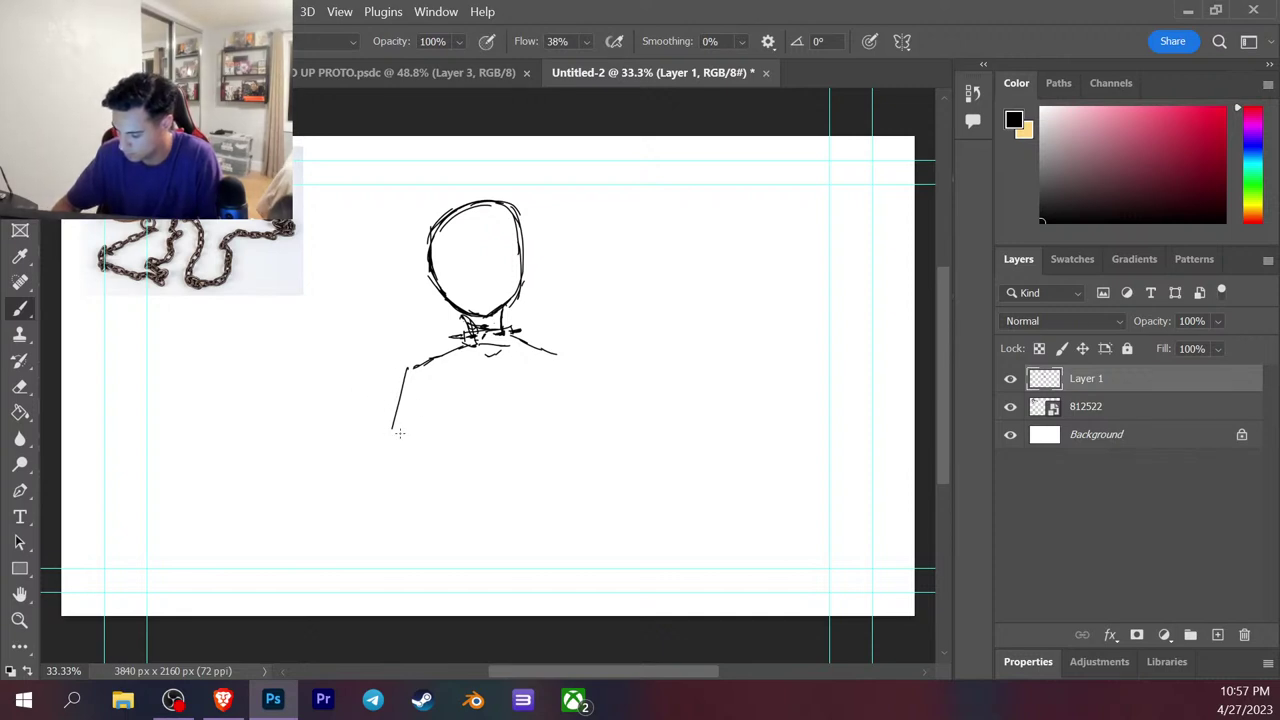
Sketch both arms from the shoulders, bending at the elbows so the forearms angle inward toward the waist.
{"action": "mouse_move", "coordinate": [392, 430]}
{"action": "left_mouse_down"}
{"action": "mouse_move", "coordinate": [388, 475]}
{"action": "mouse_move", "coordinate": [416, 520]}
{"action": "left_mouse_up"}
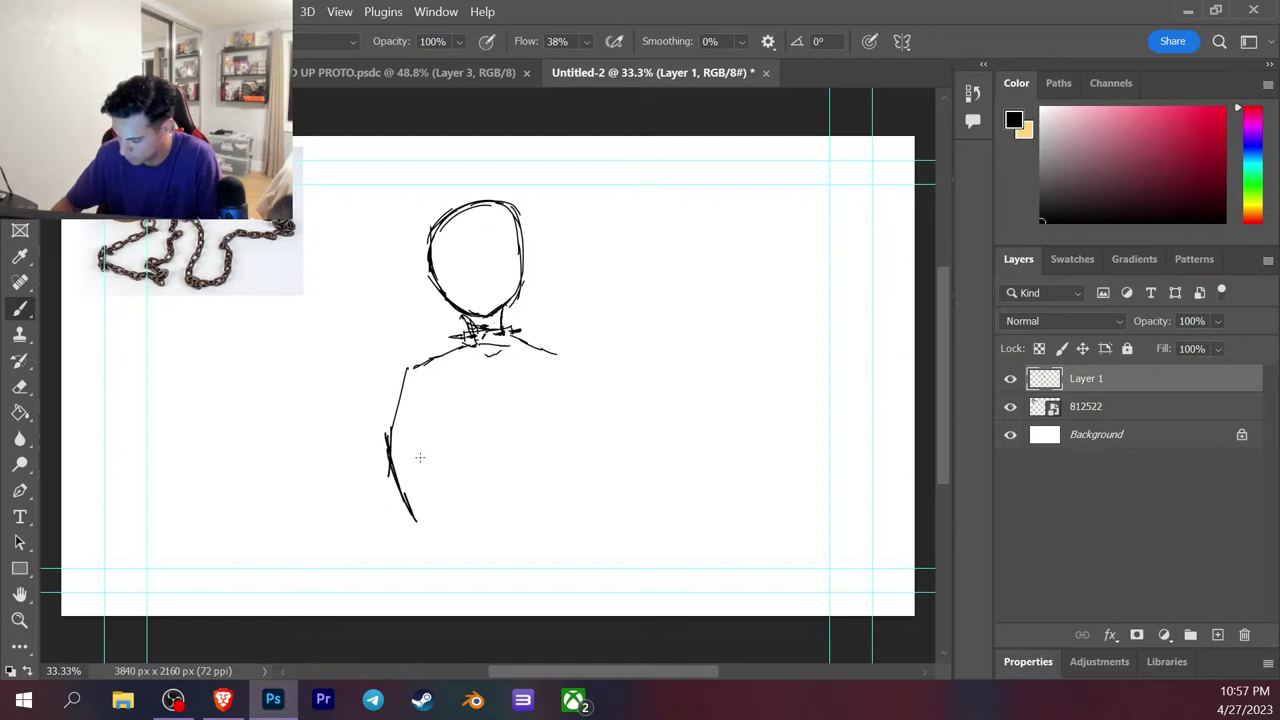
{"action": "left_click_drag", "start_coordinate": [416, 440], "coordinate": [445, 497]}
{"action": "left_click_drag", "start_coordinate": [431, 390], "coordinate": [421, 438]}
{"action": "left_click_drag", "start_coordinate": [535, 384], "coordinate": [540, 428]}
{"action": "mouse_move", "coordinate": [556, 360]}
{"action": "left_mouse_down"}
{"action": "mouse_move", "coordinate": [569, 430]}
{"action": "mouse_move", "coordinate": [492, 490]}
{"action": "left_mouse_up"}
{"action": "mouse_move", "coordinate": [572, 430]}
{"action": "left_mouse_down"}
{"action": "mouse_move", "coordinate": [546, 481]}
{"action": "mouse_move", "coordinate": [502, 516]}
{"action": "left_mouse_up"}
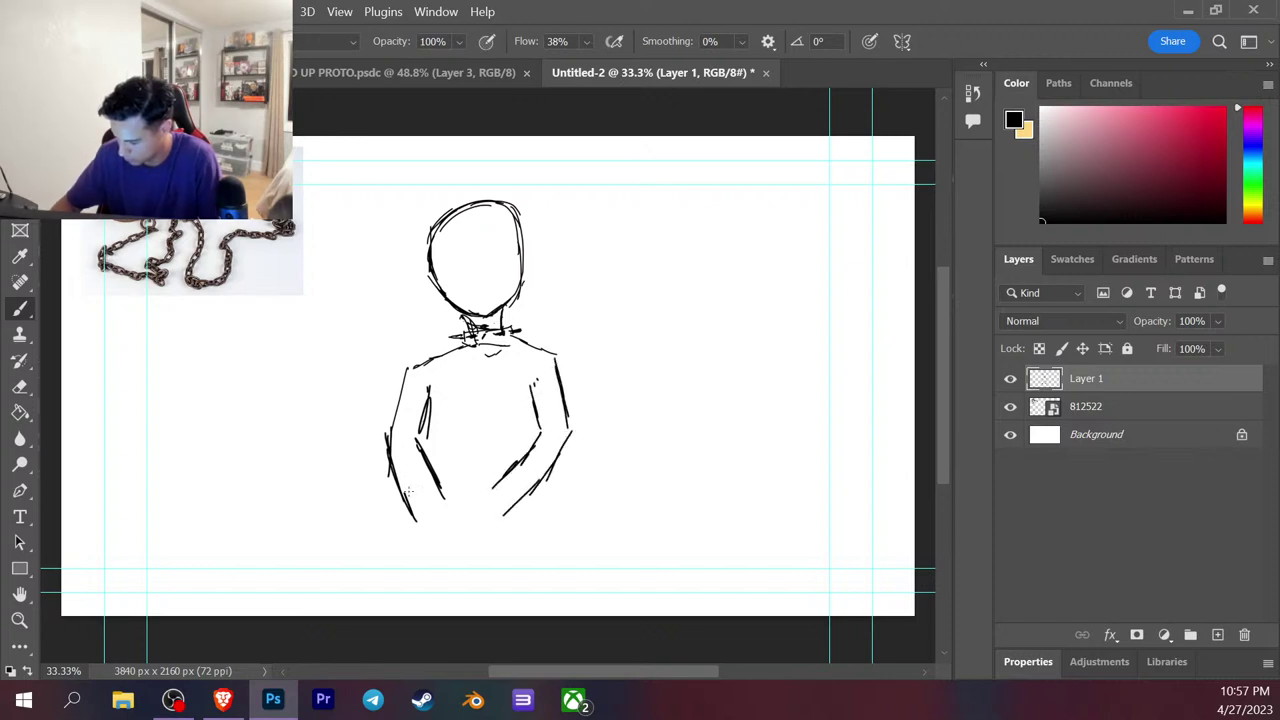
Sketch the hands and a band across the left-hand forearm, and reinforce the shoulder and collar outlines.
{"action": "mouse_move", "coordinate": [402, 480]}
{"action": "left_mouse_down"}
{"action": "mouse_move", "coordinate": [430, 472]}
{"action": "mouse_move", "coordinate": [460, 528]}
{"action": "mouse_move", "coordinate": [412, 536]}
{"action": "mouse_move", "coordinate": [474, 518]}
{"action": "mouse_move", "coordinate": [480, 536]}
{"action": "mouse_move", "coordinate": [512, 532]}
{"action": "left_mouse_up"}
{"action": "left_click_drag", "start_coordinate": [510, 530], "coordinate": [496, 488]}
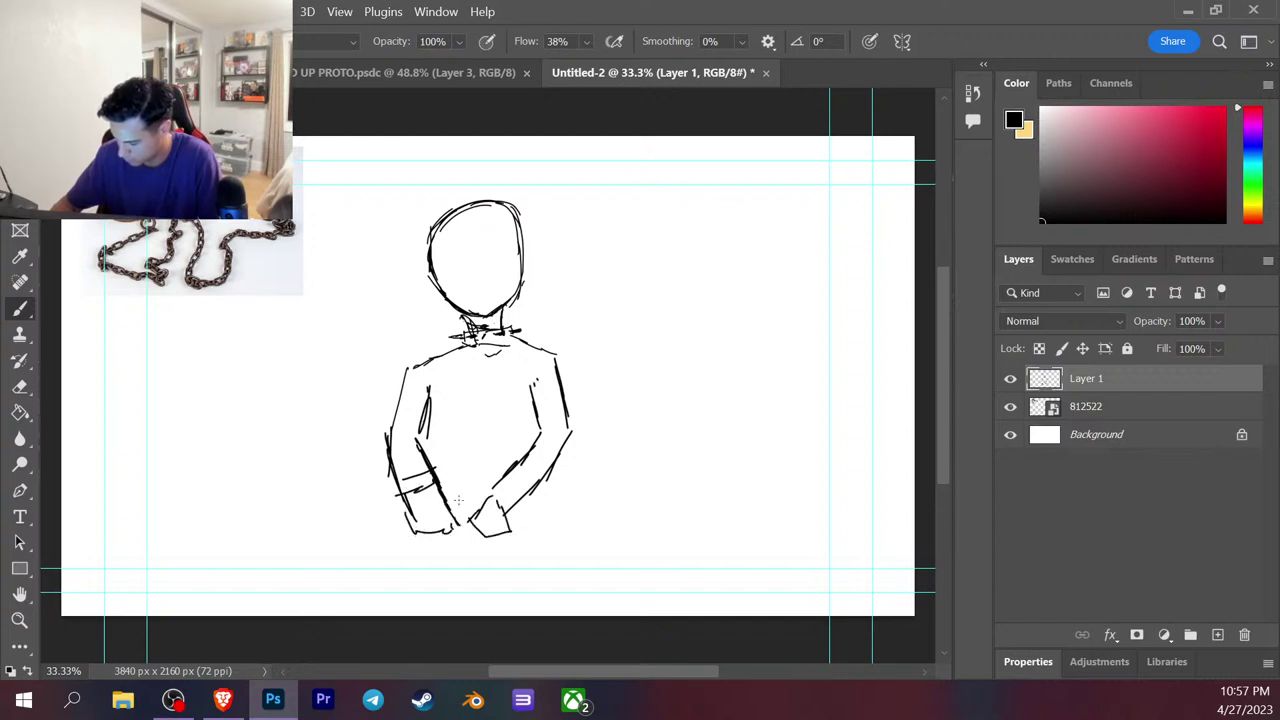
{"action": "mouse_move", "coordinate": [407, 540]}
{"action": "left_mouse_down"}
{"action": "mouse_move", "coordinate": [456, 512]}
{"action": "mouse_move", "coordinate": [462, 534]}
{"action": "mouse_move", "coordinate": [422, 534]}
{"action": "left_mouse_up"}
{"action": "mouse_move", "coordinate": [508, 506]}
{"action": "left_mouse_down"}
{"action": "mouse_move", "coordinate": [522, 519]}
{"action": "mouse_move", "coordinate": [514, 530]}
{"action": "left_mouse_up"}
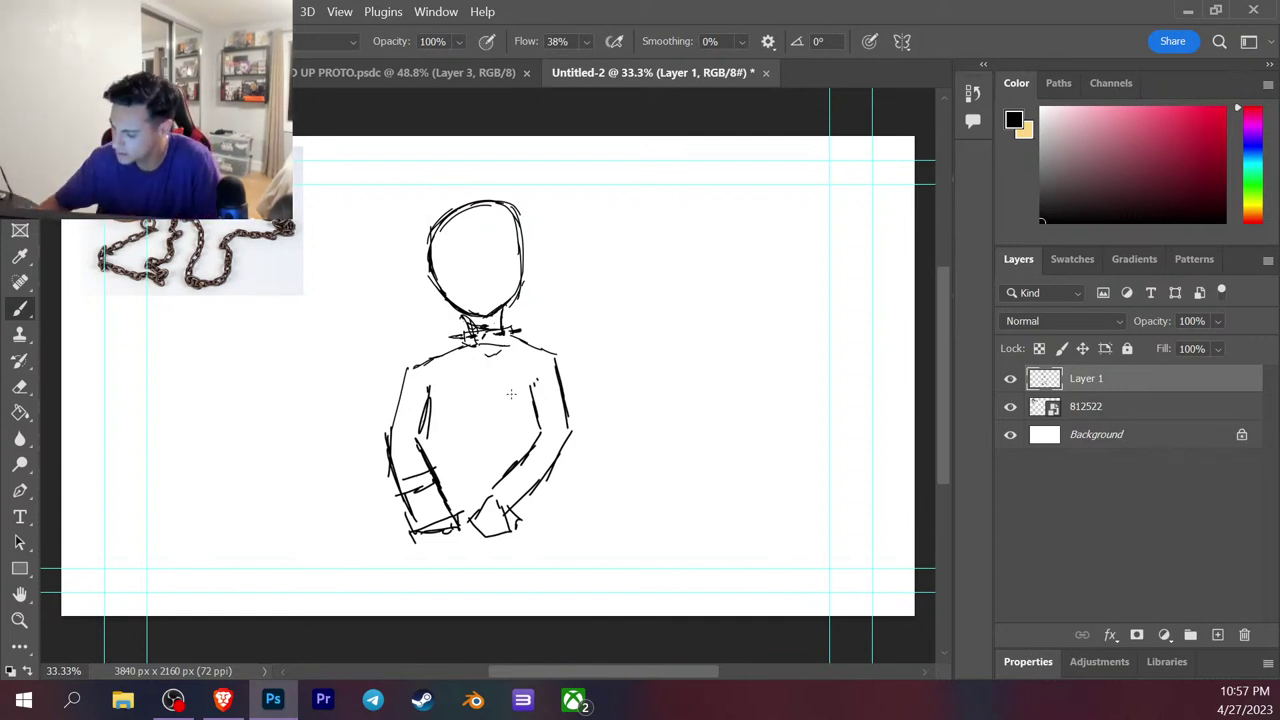
{"action": "mouse_move", "coordinate": [474, 342]}
{"action": "left_mouse_down"}
{"action": "mouse_move", "coordinate": [405, 365]}
{"action": "mouse_move", "coordinate": [400, 414]}
{"action": "left_mouse_up"}
{"action": "mouse_move", "coordinate": [468, 334]}
{"action": "left_mouse_down"}
{"action": "mouse_move", "coordinate": [530, 326]}
{"action": "mouse_move", "coordinate": [516, 345]}
{"action": "mouse_move", "coordinate": [482, 347]}
{"action": "left_mouse_up"}
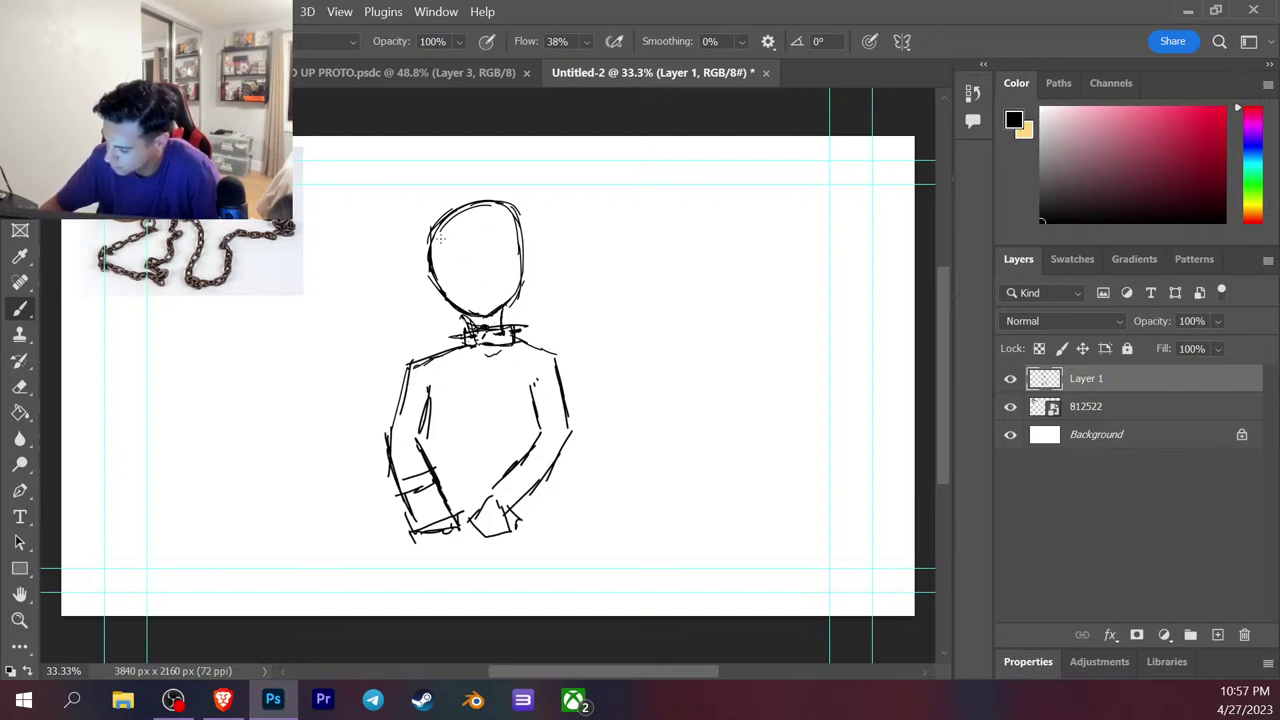
Draw the face with slanted menacing eyes and a wide grin with sharp teeth.
{"action": "mouse_move", "coordinate": [441, 259]}
{"action": "left_mouse_down"}
{"action": "mouse_move", "coordinate": [446, 280]}
{"action": "mouse_move", "coordinate": [506, 250]}
{"action": "mouse_move", "coordinate": [490, 276]}
{"action": "mouse_move", "coordinate": [508, 258]}
{"action": "mouse_move", "coordinate": [504, 300]}
{"action": "mouse_move", "coordinate": [468, 305]}
{"action": "mouse_move", "coordinate": [511, 282]}
{"action": "left_mouse_up"}
{"action": "key", "text": "ctrl+z"}
{"action": "key", "text": "ctrl+z"}
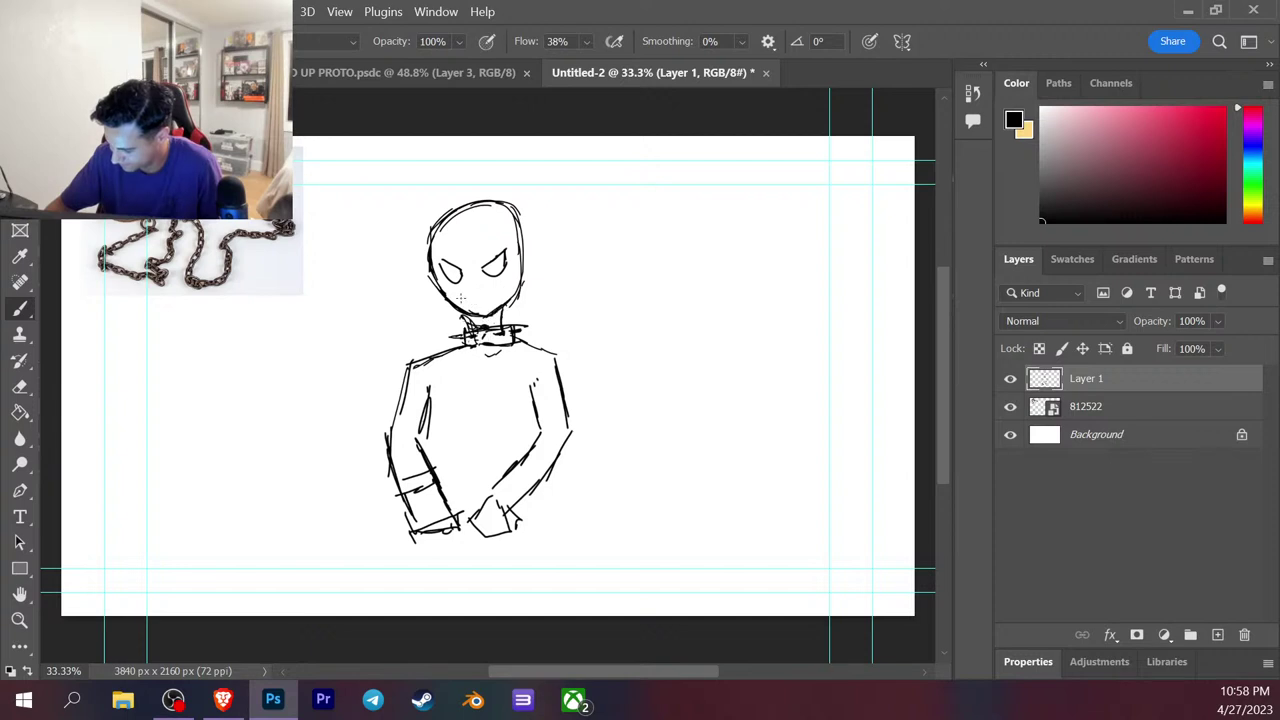
{"action": "left_click_drag", "start_coordinate": [458, 300], "coordinate": [502, 289]}
{"action": "key", "text": "ctrl+z"}
{"action": "mouse_move", "coordinate": [446, 258]}
{"action": "left_mouse_down"}
{"action": "mouse_move", "coordinate": [455, 277]}
{"action": "mouse_move", "coordinate": [438, 276]}
{"action": "mouse_move", "coordinate": [488, 270]}
{"action": "mouse_move", "coordinate": [504, 252]}
{"action": "mouse_move", "coordinate": [510, 264]}
{"action": "mouse_move", "coordinate": [484, 280]}
{"action": "left_mouse_up"}
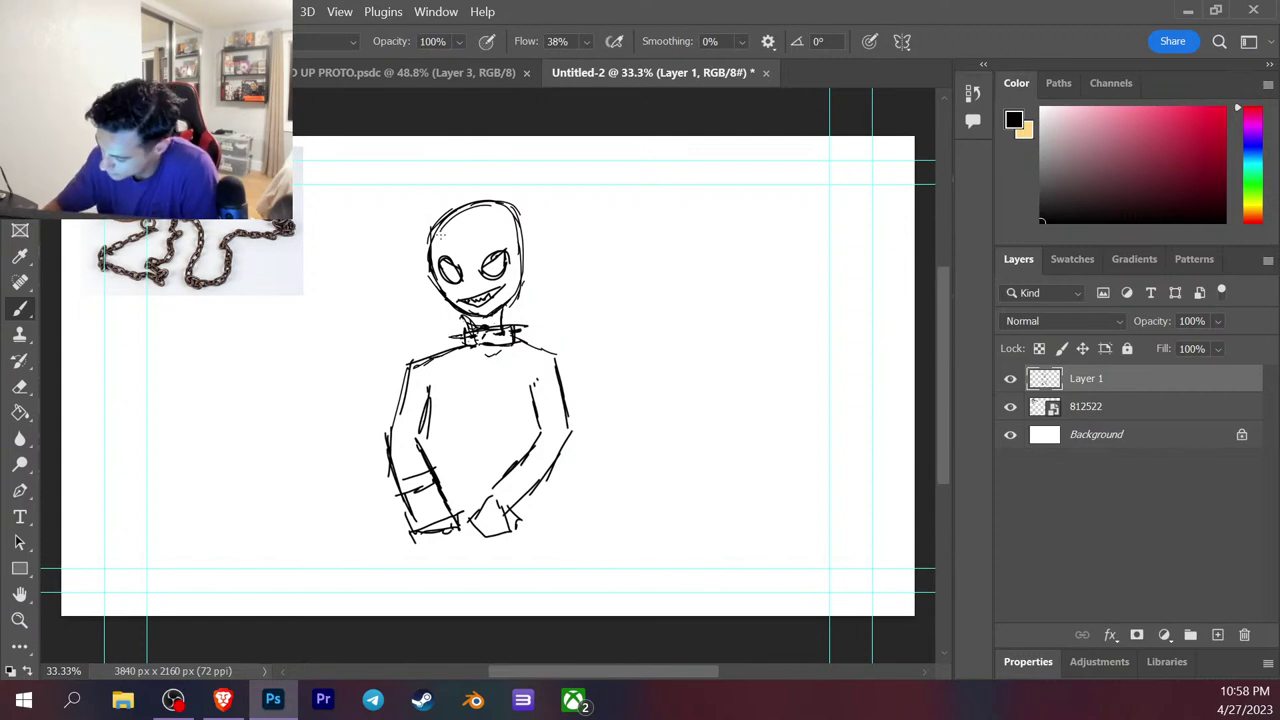
Sketch spiky hair with jagged bangs across the forehead and strands down both sides of the face.
{"action": "left_click_drag", "start_coordinate": [452, 226], "coordinate": [440, 285]}
{"action": "mouse_move", "coordinate": [446, 240]}
{"action": "left_mouse_down"}
{"action": "mouse_move", "coordinate": [432, 272]}
{"action": "mouse_move", "coordinate": [434, 256]}
{"action": "left_mouse_up"}
{"action": "mouse_move", "coordinate": [440, 254]}
{"action": "left_mouse_down"}
{"action": "mouse_move", "coordinate": [424, 302]}
{"action": "mouse_move", "coordinate": [426, 278]}
{"action": "left_mouse_up"}
{"action": "left_click_drag", "start_coordinate": [448, 266], "coordinate": [430, 316]}
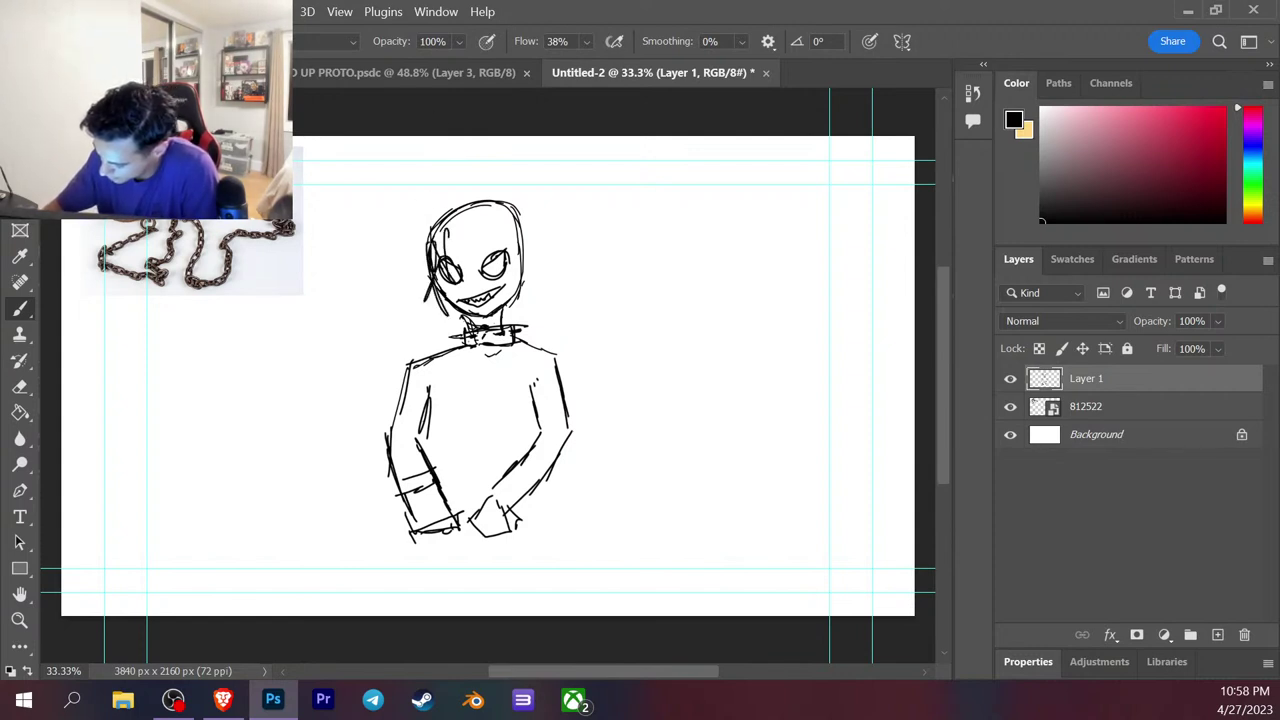
{"action": "mouse_move", "coordinate": [462, 224]}
{"action": "left_mouse_down"}
{"action": "mouse_move", "coordinate": [450, 264]}
{"action": "mouse_move", "coordinate": [470, 270]}
{"action": "mouse_move", "coordinate": [434, 302]}
{"action": "left_mouse_up"}
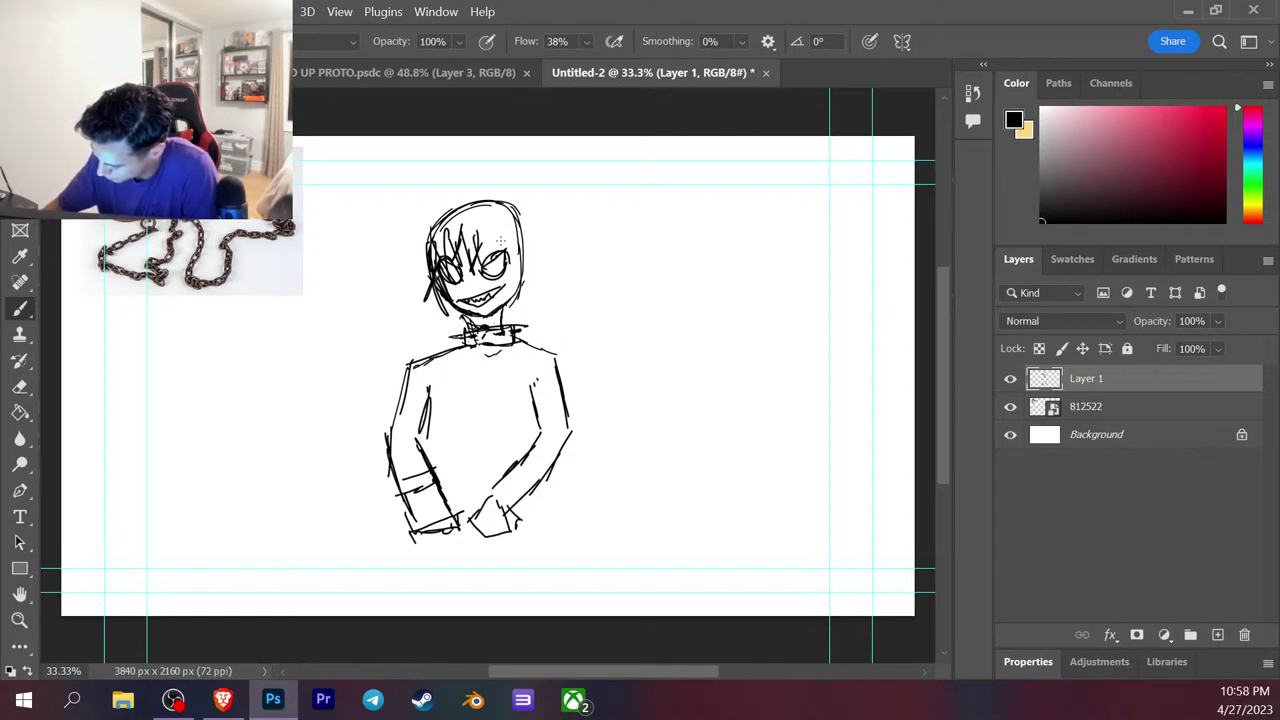
{"action": "left_click_drag", "start_coordinate": [430, 254], "coordinate": [416, 280]}
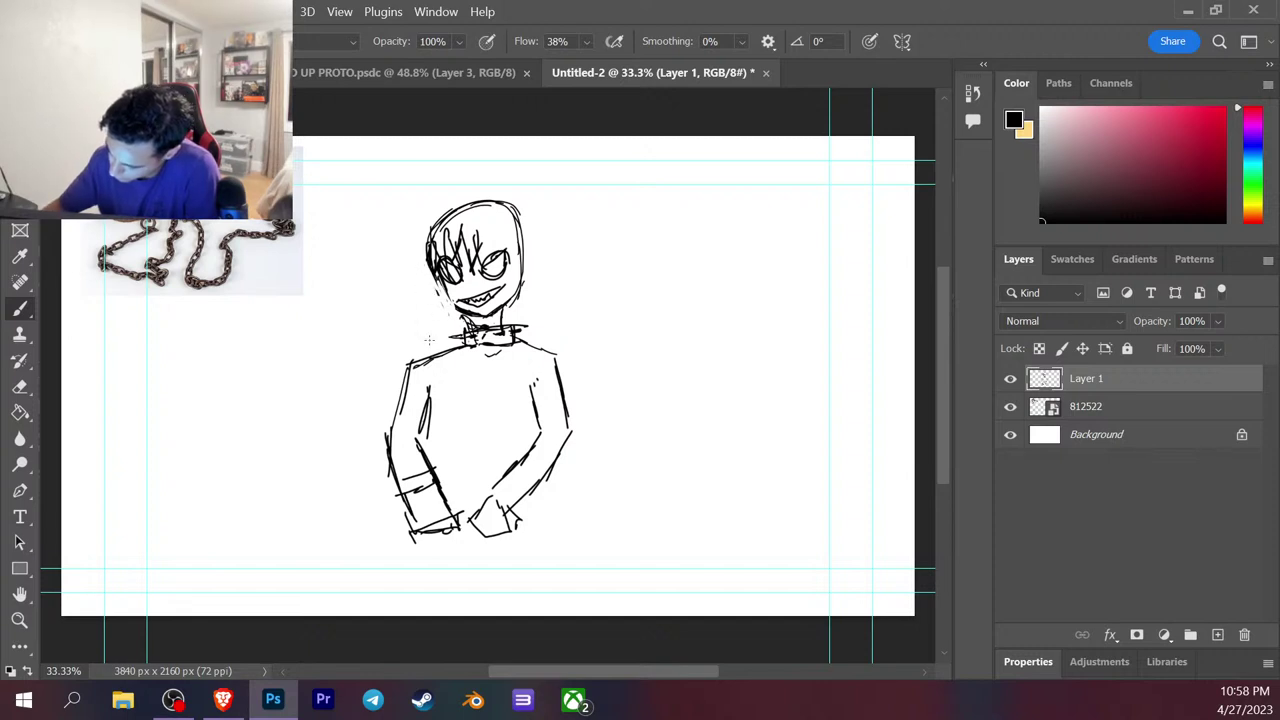
{"action": "left_click_drag", "start_coordinate": [437, 241], "coordinate": [414, 262]}
{"action": "mouse_move", "coordinate": [437, 241]}
{"action": "left_mouse_down"}
{"action": "mouse_move", "coordinate": [427, 252]}
{"action": "mouse_move", "coordinate": [460, 259]}
{"action": "left_mouse_up"}
{"action": "mouse_move", "coordinate": [520, 218]}
{"action": "left_mouse_down"}
{"action": "mouse_move", "coordinate": [514, 266]}
{"action": "mouse_move", "coordinate": [480, 270]}
{"action": "mouse_move", "coordinate": [498, 258]}
{"action": "mouse_move", "coordinate": [516, 268]}
{"action": "mouse_move", "coordinate": [508, 306]}
{"action": "left_mouse_up"}
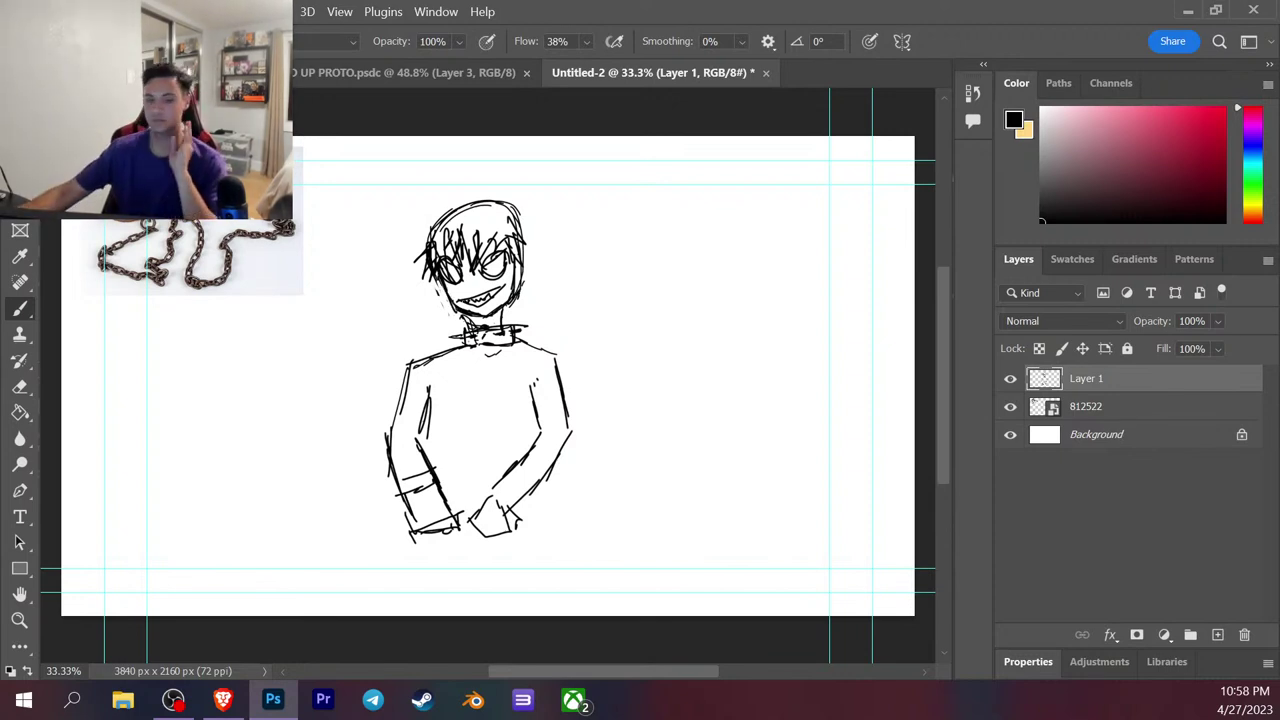
{"action": "left_click", "coordinate": [223, 698]}
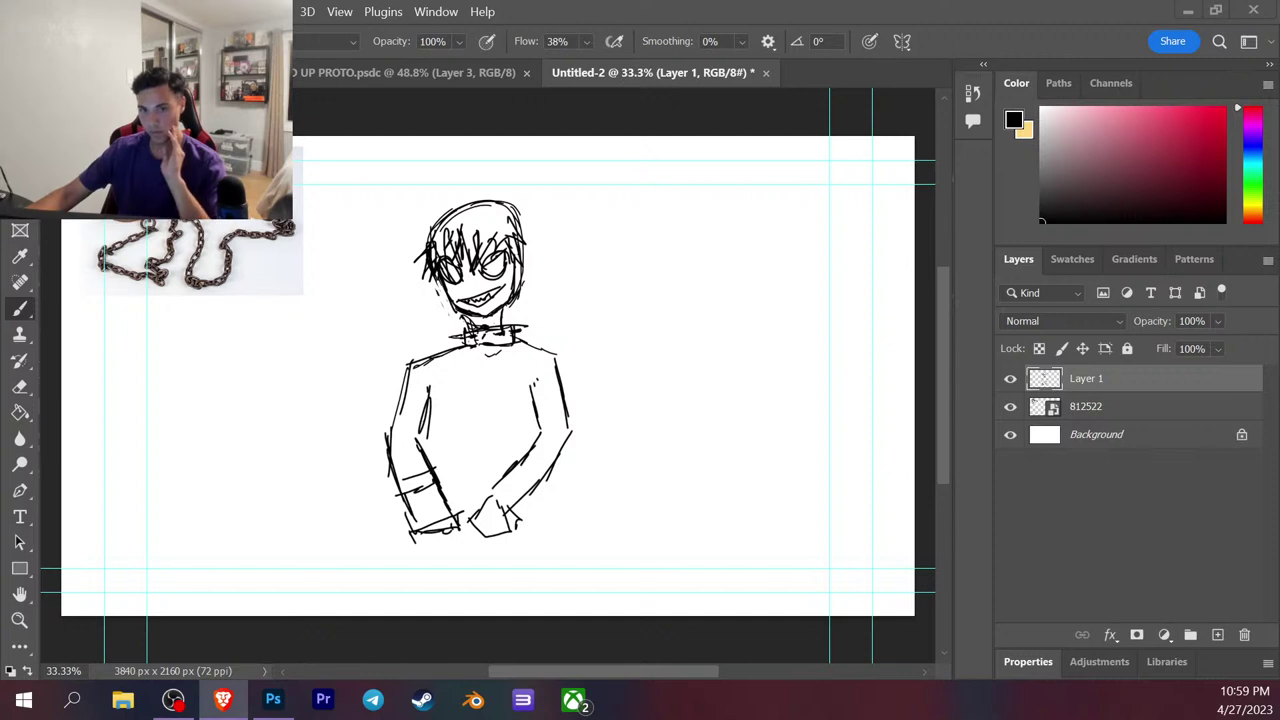
{"action": "key", "text": "alt+Tab"}
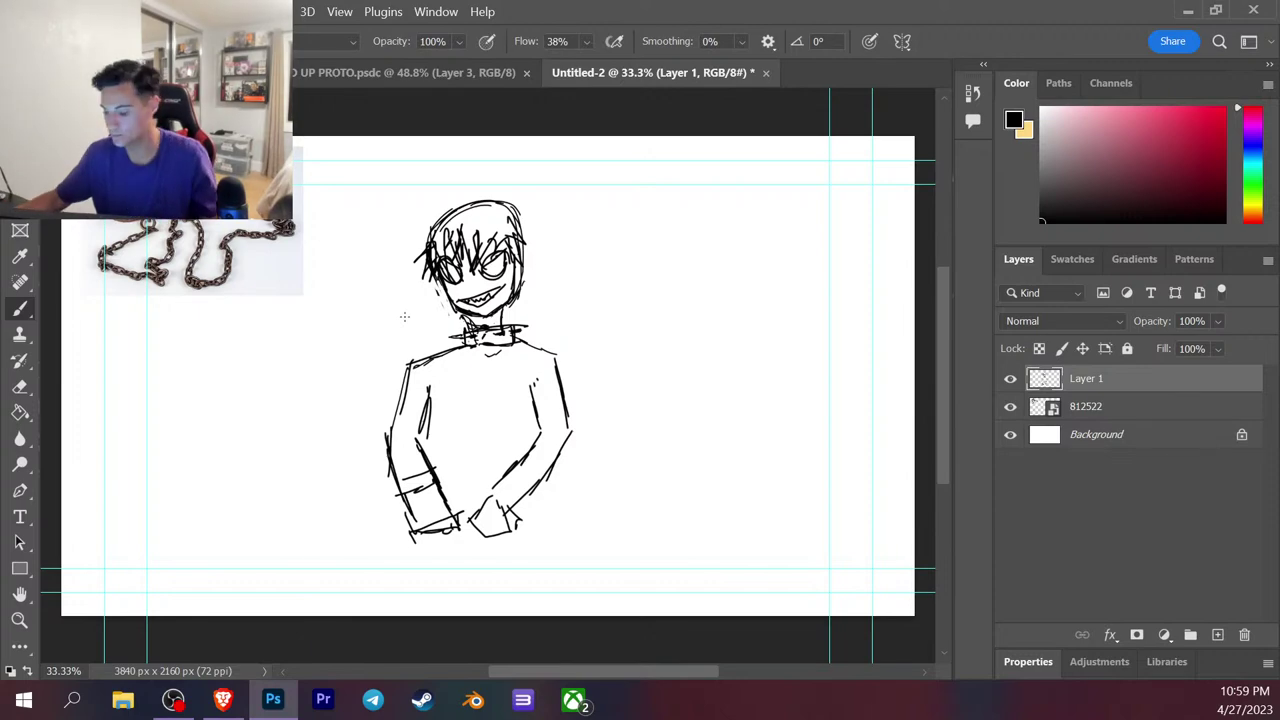
Erase most of the left-hand eye and clear the detail inside the other eye.
{"action": "scroll", "coordinate": [425, 349], "scroll_direction": "up", "scroll_amount": 4}
{"action": "scroll", "coordinate": [540, 405], "scroll_direction": "down", "scroll_amount": 3}
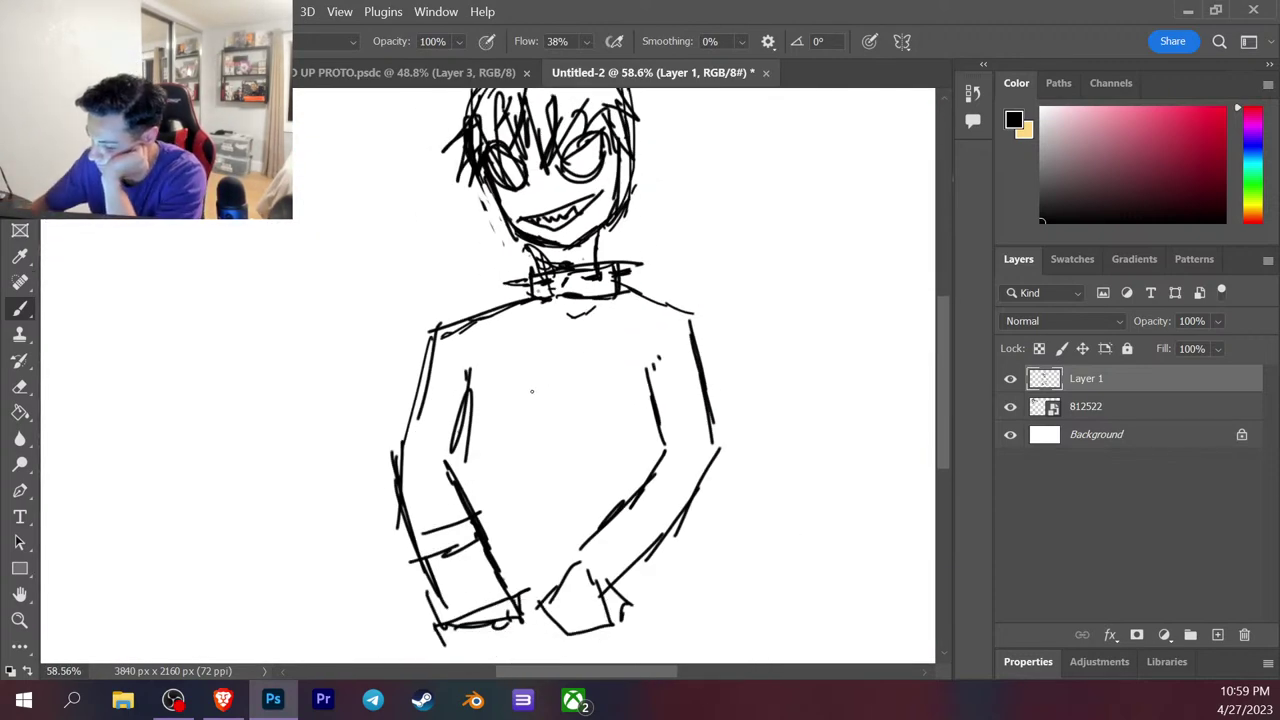
{"action": "mouse_move", "coordinate": [522, 168]}
{"action": "left_mouse_down"}
{"action": "mouse_move", "coordinate": [508, 162]}
{"action": "mouse_move", "coordinate": [506, 176]}
{"action": "left_mouse_up"}
{"action": "mouse_move", "coordinate": [588, 163]}
{"action": "left_mouse_down"}
{"action": "mouse_move", "coordinate": [576, 150]}
{"action": "mouse_move", "coordinate": [572, 170]}
{"action": "mouse_move", "coordinate": [589, 155]}
{"action": "left_mouse_up"}
{"action": "left_click_drag", "start_coordinate": [488, 171], "coordinate": [522, 163]}
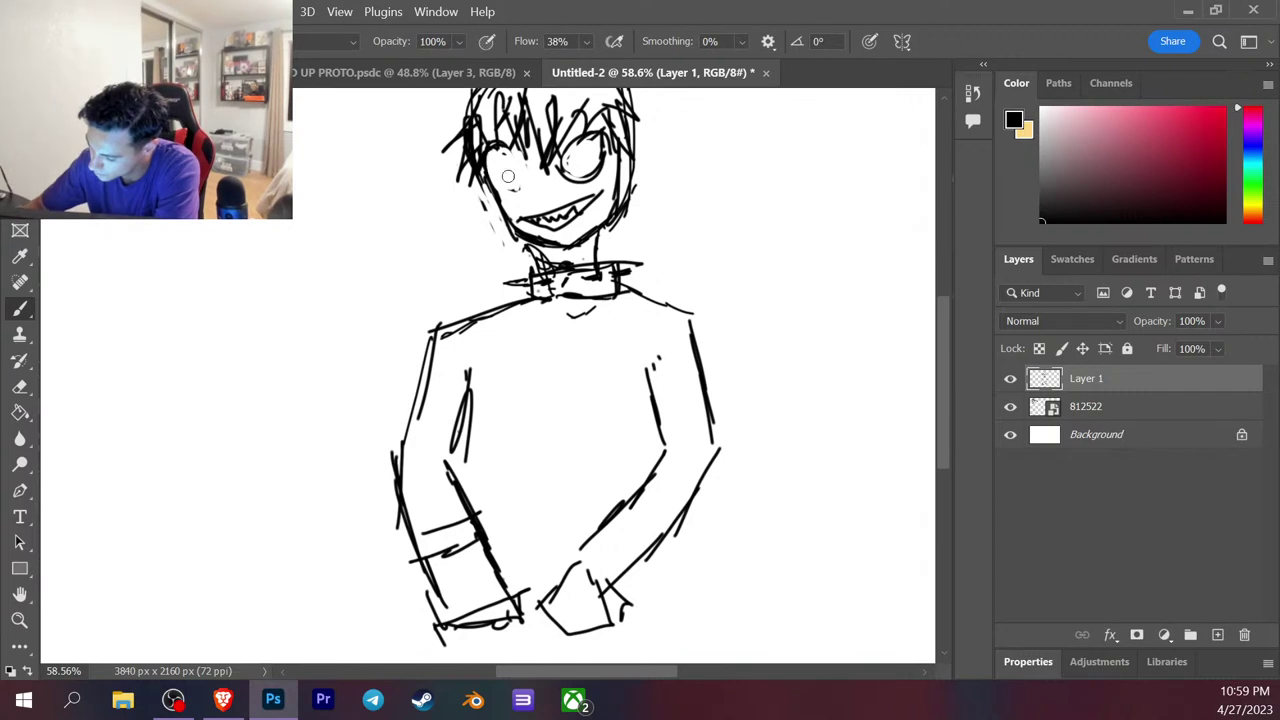
Redraw the eyes with a smaller brush, giving them narrower angry upper lids, and add a small nose.
{"action": "key", "text": "bracketleft"}
{"action": "key", "text": "bracketleft"}
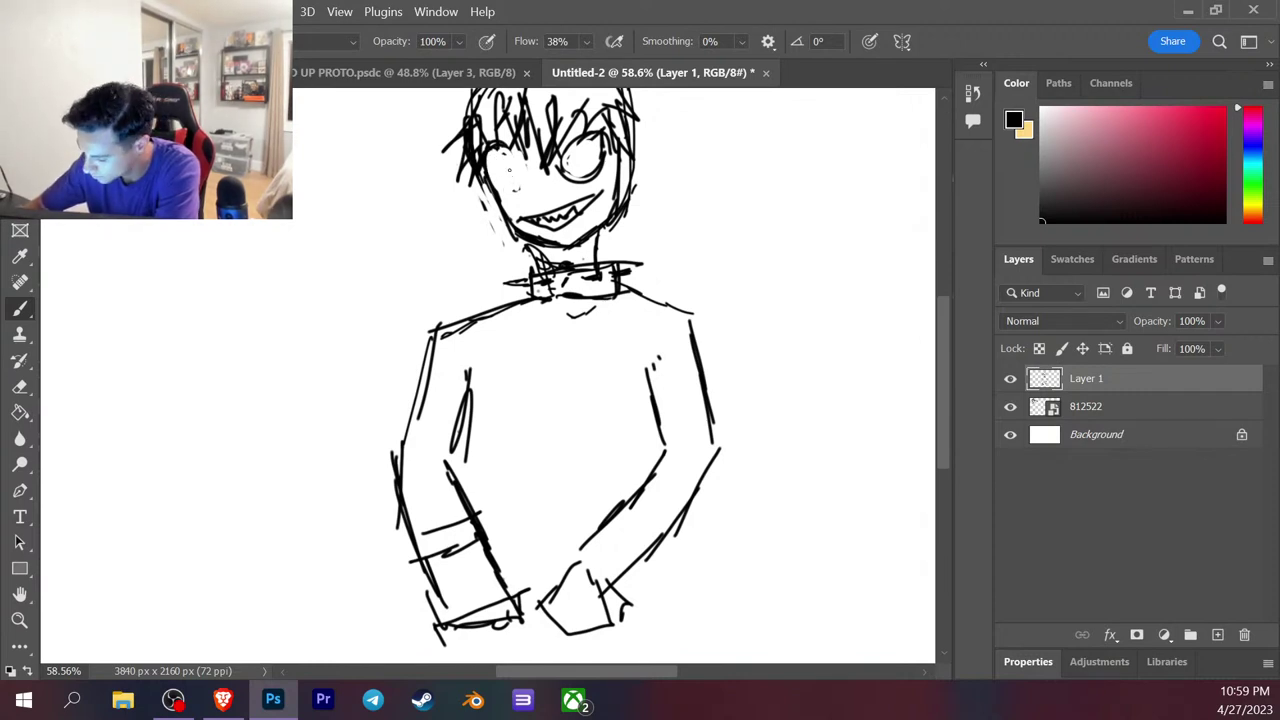
{"action": "left_click_drag", "start_coordinate": [517, 153], "coordinate": [490, 155]}
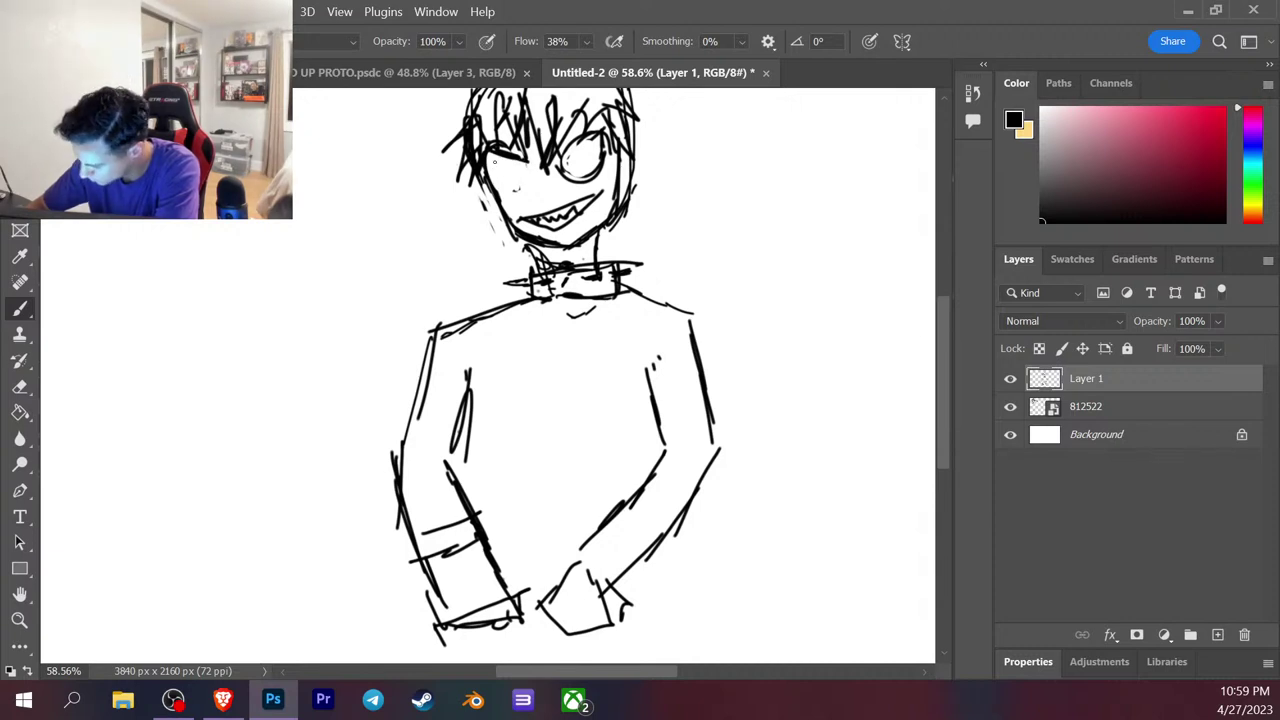
{"action": "mouse_move", "coordinate": [489, 161]}
{"action": "left_mouse_down"}
{"action": "mouse_move", "coordinate": [500, 180]}
{"action": "mouse_move", "coordinate": [521, 160]}
{"action": "mouse_move", "coordinate": [504, 186]}
{"action": "mouse_move", "coordinate": [521, 162]}
{"action": "mouse_move", "coordinate": [604, 124]}
{"action": "left_mouse_up"}
{"action": "left_click_drag", "start_coordinate": [532, 179], "coordinate": [534, 197]}
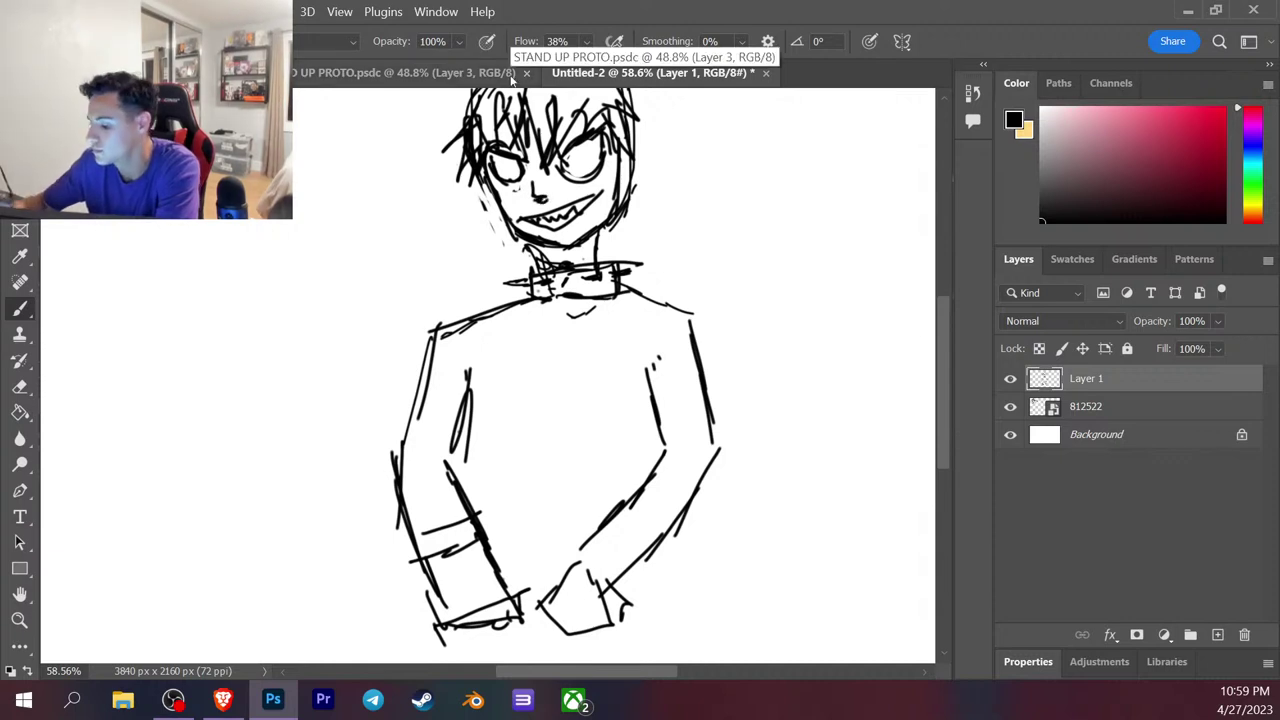
Erase the right-hand eye and the long side strands of hair, redraw the eye smaller, and add dark pupils to both eyes.
{"action": "mouse_move", "coordinate": [591, 163]}
{"action": "left_mouse_down"}
{"action": "mouse_move", "coordinate": [584, 178]}
{"action": "mouse_move", "coordinate": [563, 170]}
{"action": "mouse_move", "coordinate": [581, 182]}
{"action": "mouse_move", "coordinate": [605, 150]}
{"action": "mouse_move", "coordinate": [562, 169]}
{"action": "mouse_move", "coordinate": [578, 178]}
{"action": "left_mouse_up"}
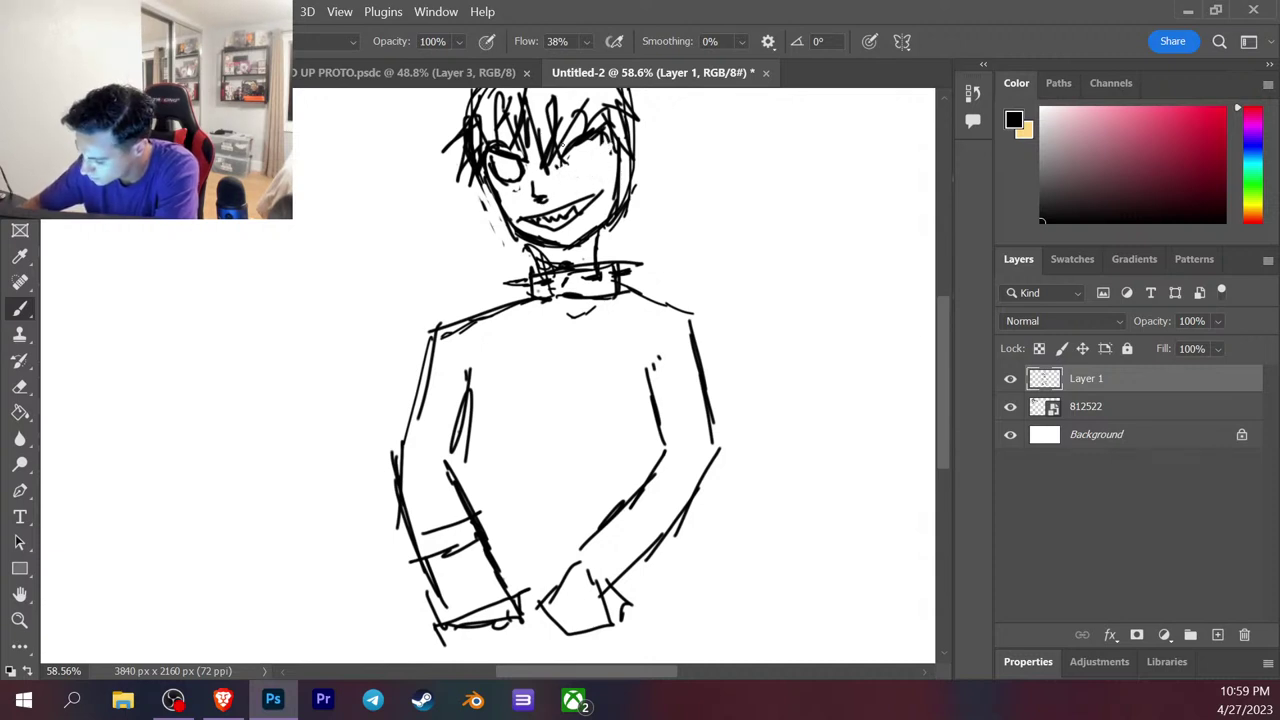
{"action": "mouse_move", "coordinate": [604, 126]}
{"action": "left_mouse_down"}
{"action": "mouse_move", "coordinate": [576, 140]}
{"action": "mouse_move", "coordinate": [581, 115]}
{"action": "mouse_move", "coordinate": [611, 125]}
{"action": "mouse_move", "coordinate": [603, 175]}
{"action": "mouse_move", "coordinate": [639, 196]}
{"action": "mouse_move", "coordinate": [627, 192]}
{"action": "mouse_move", "coordinate": [605, 238]}
{"action": "mouse_move", "coordinate": [630, 190]}
{"action": "mouse_move", "coordinate": [635, 130]}
{"action": "mouse_move", "coordinate": [600, 141]}
{"action": "mouse_move", "coordinate": [615, 168]}
{"action": "left_mouse_up"}
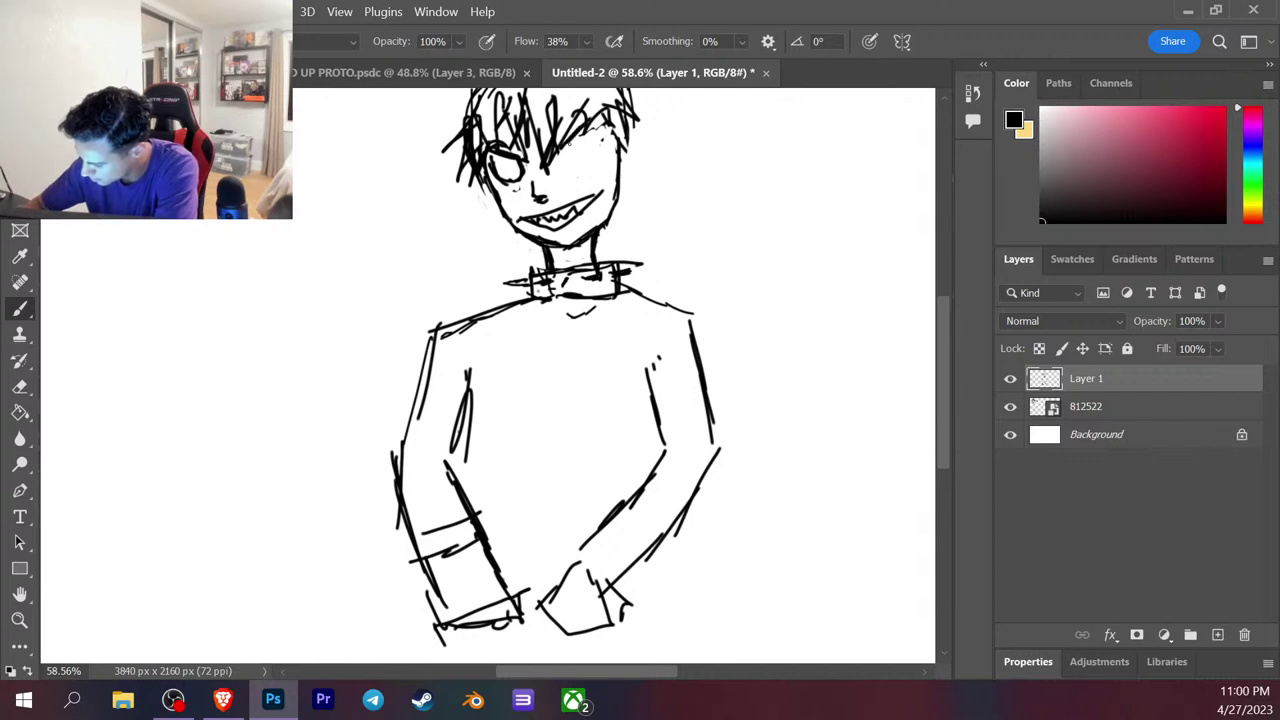
{"action": "mouse_move", "coordinate": [566, 146]}
{"action": "left_mouse_down"}
{"action": "mouse_move", "coordinate": [578, 164]}
{"action": "mouse_move", "coordinate": [593, 134]}
{"action": "mouse_move", "coordinate": [590, 147]}
{"action": "left_mouse_up"}
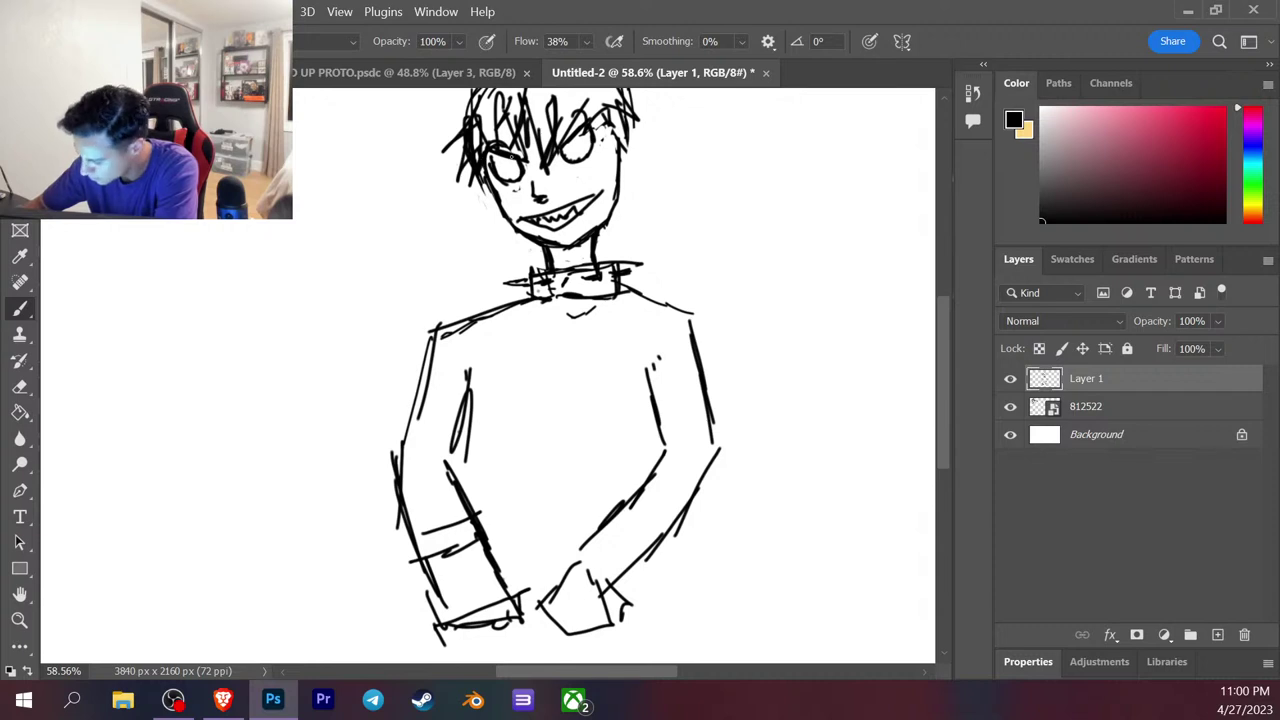
{"action": "mouse_move", "coordinate": [500, 158]}
{"action": "left_mouse_down"}
{"action": "mouse_move", "coordinate": [503, 170]}
{"action": "mouse_move", "coordinate": [578, 138]}
{"action": "left_mouse_up"}
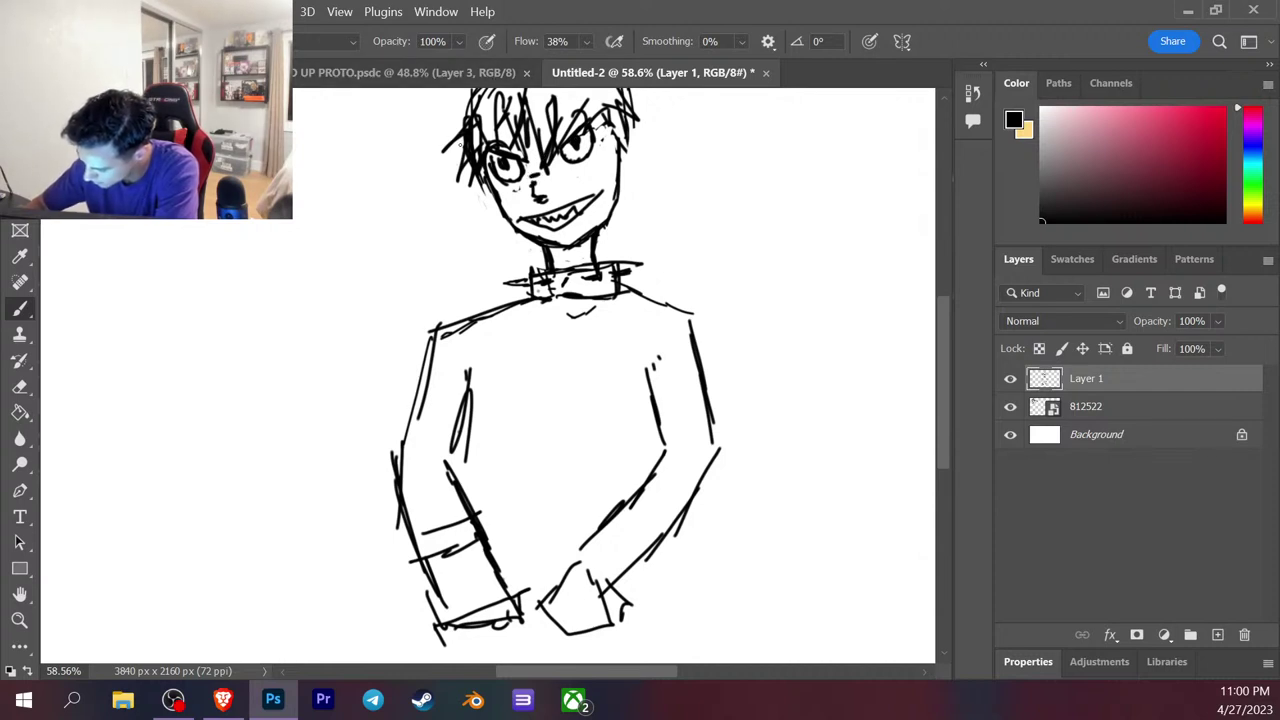
{"action": "mouse_move", "coordinate": [482, 130]}
{"action": "left_mouse_down"}
{"action": "mouse_move", "coordinate": [475, 156]}
{"action": "mouse_move", "coordinate": [470, 146]}
{"action": "left_mouse_up"}
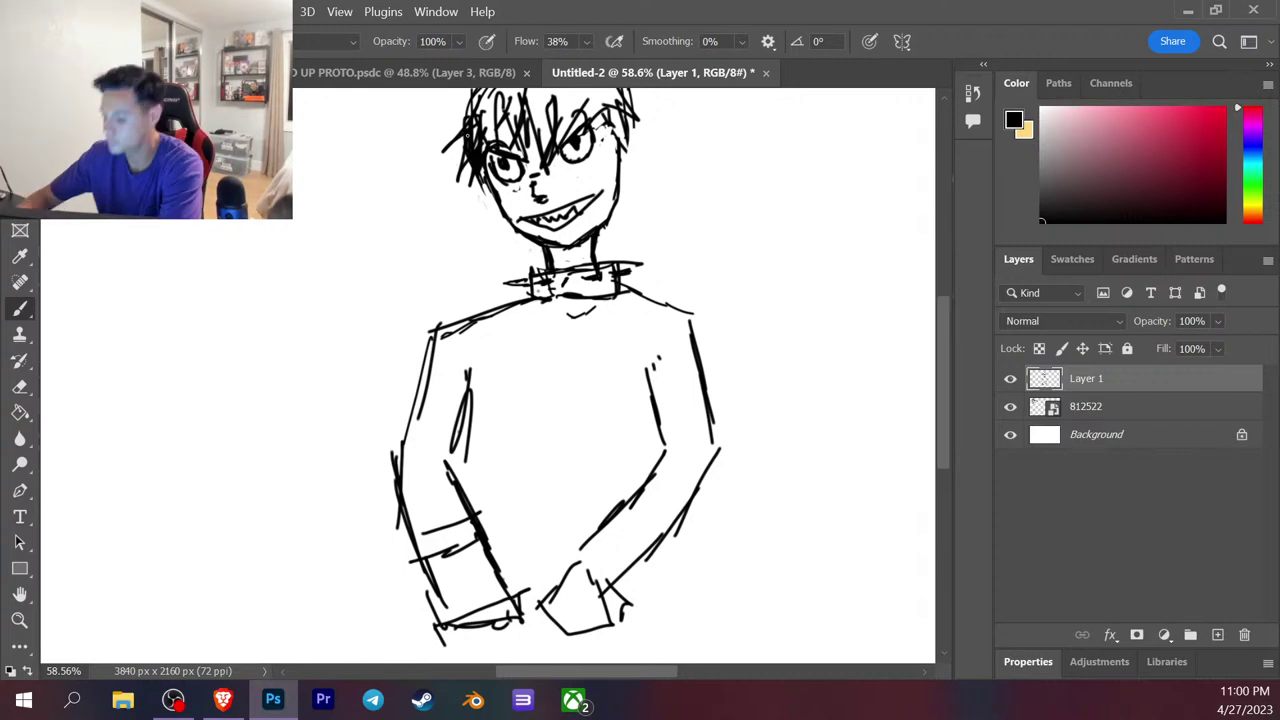
Erase the jagged bangs covering the forehead and the loose hair at the right-hand temple.
{"action": "scroll", "coordinate": [600, 357], "scroll_direction": "down", "scroll_amount": 3}
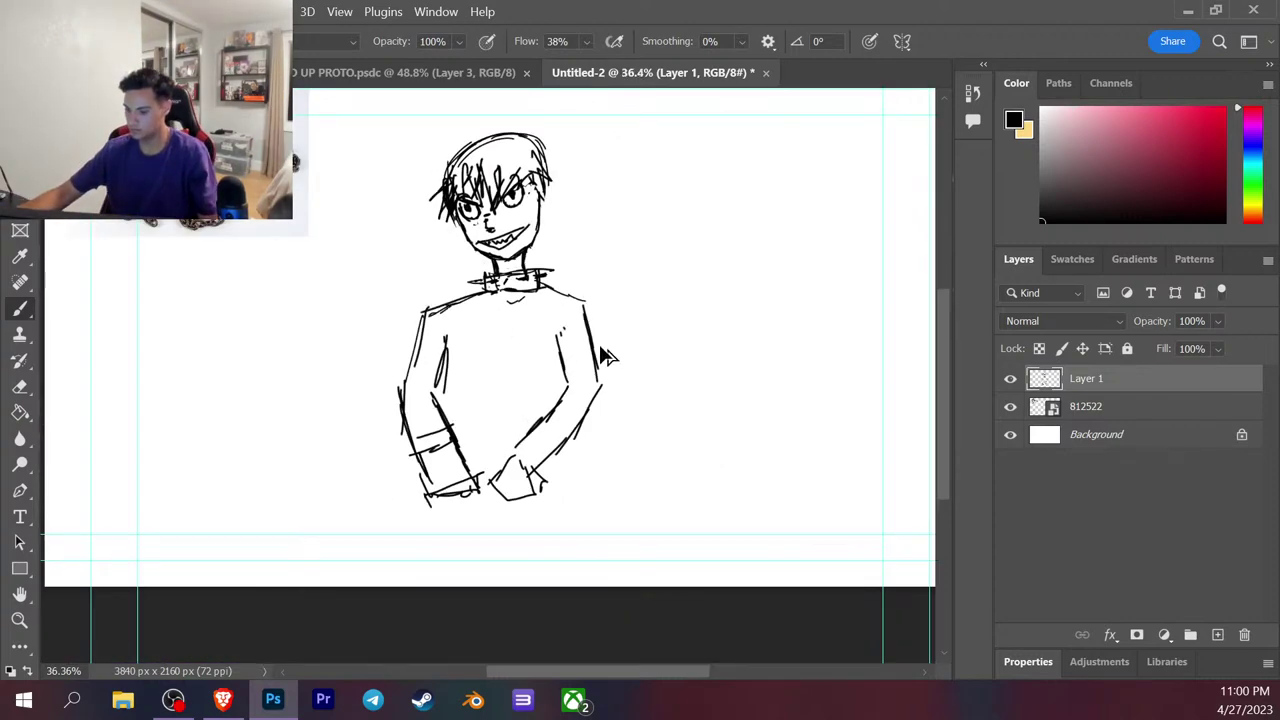
{"action": "scroll", "coordinate": [605, 354], "scroll_direction": "up", "scroll_amount": 2}
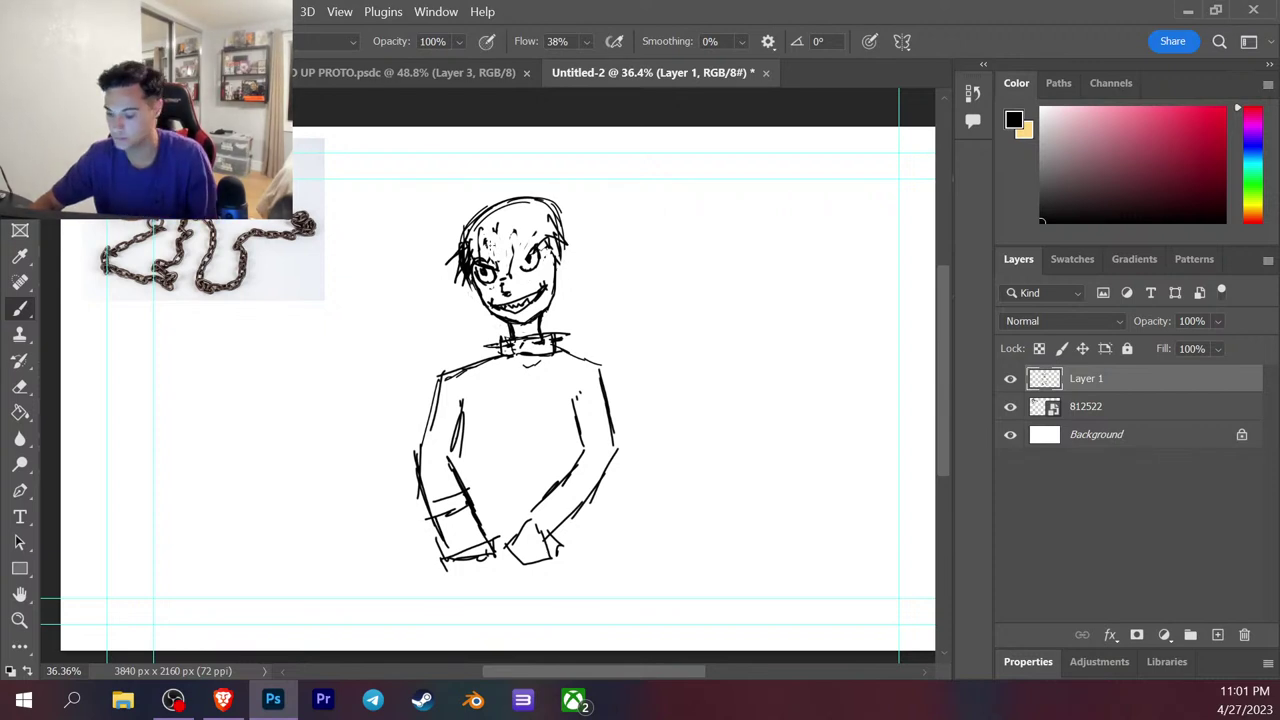
{"action": "key", "text": "e"}
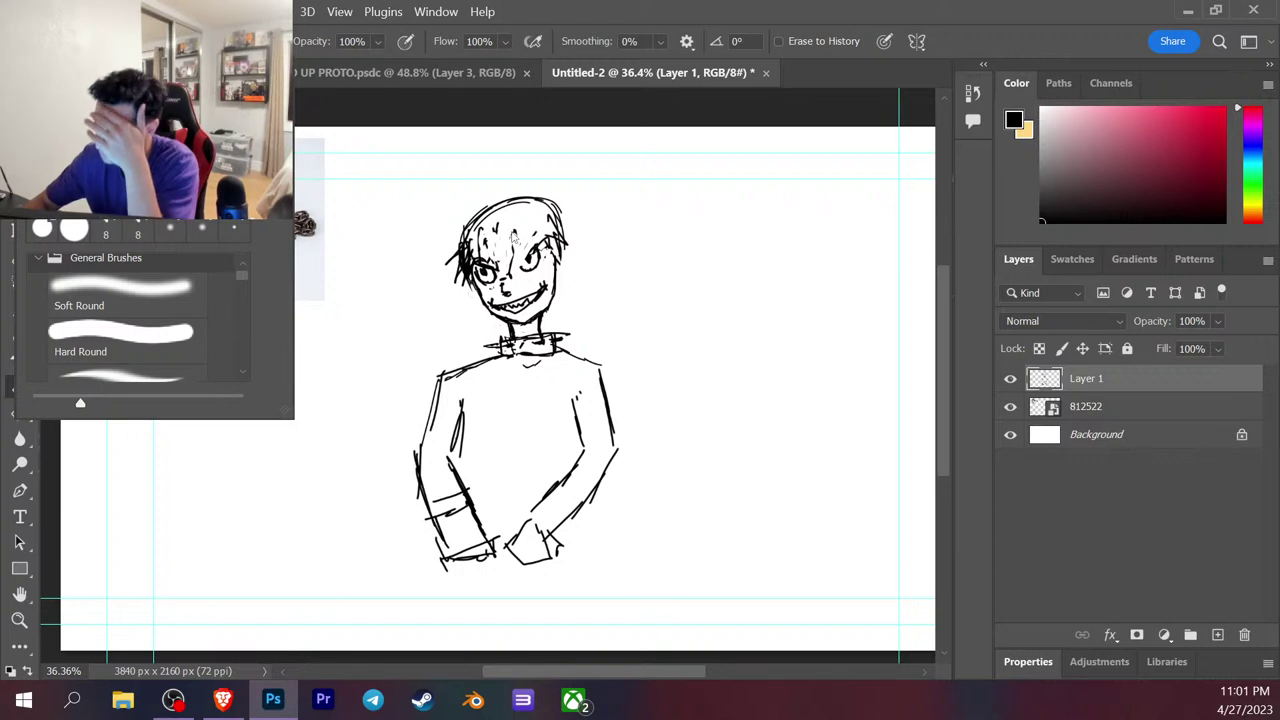
{"action": "left_click", "coordinate": [512, 237]}
{"action": "mouse_move", "coordinate": [479, 240]}
{"action": "left_mouse_down"}
{"action": "mouse_move", "coordinate": [500, 258]}
{"action": "mouse_move", "coordinate": [534, 232]}
{"action": "mouse_move", "coordinate": [553, 245]}
{"action": "mouse_move", "coordinate": [542, 254]}
{"action": "mouse_move", "coordinate": [545, 235]}
{"action": "mouse_move", "coordinate": [560, 250]}
{"action": "mouse_move", "coordinate": [562, 226]}
{"action": "mouse_move", "coordinate": [565, 243]}
{"action": "left_mouse_up"}
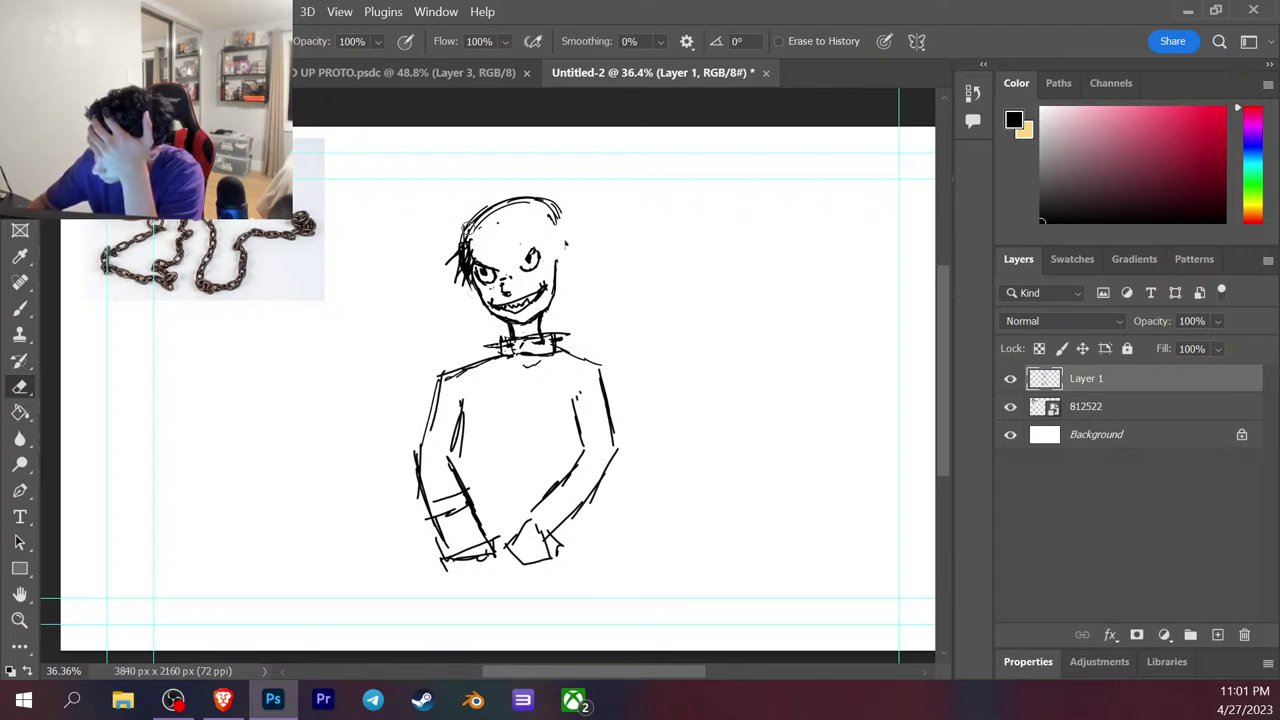
Sketch shorter, spiky bangs along the forehead and pointed strands beside the right-hand temple.
{"action": "key", "text": "b"}
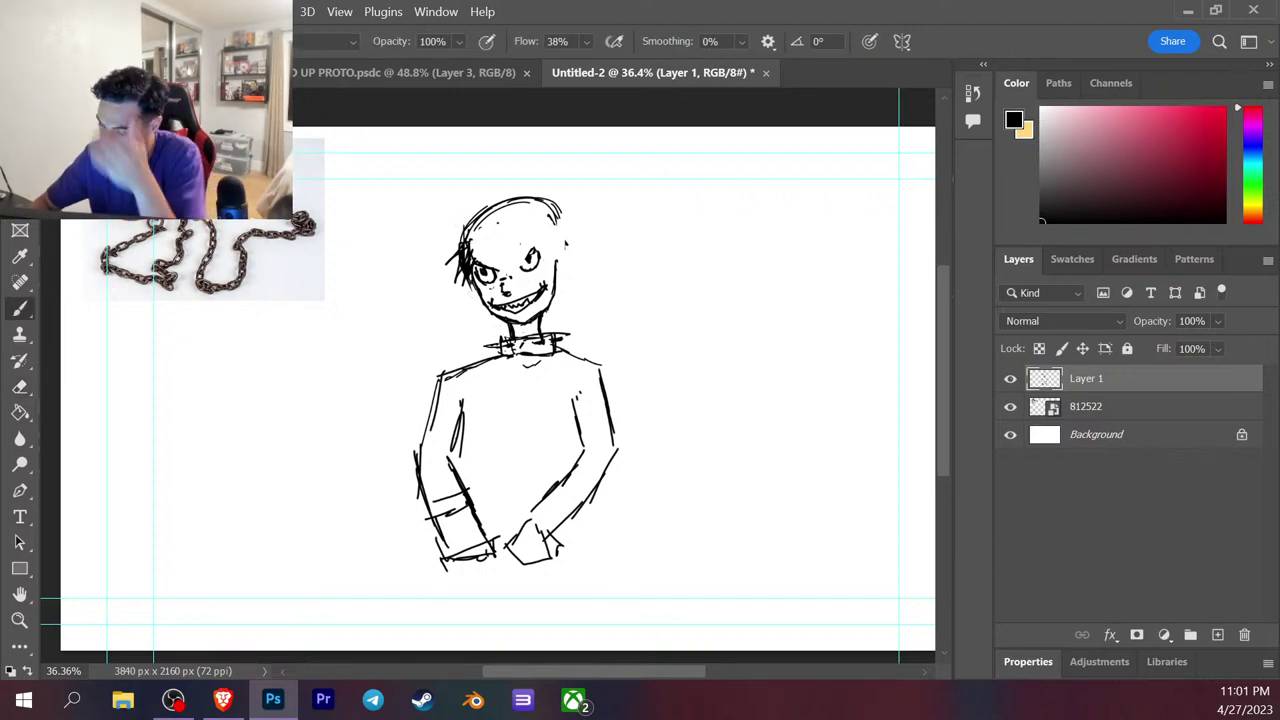
{"action": "mouse_move", "coordinate": [476, 245]}
{"action": "left_mouse_down"}
{"action": "mouse_move", "coordinate": [480, 272]}
{"action": "mouse_move", "coordinate": [518, 244]}
{"action": "mouse_move", "coordinate": [514, 270]}
{"action": "mouse_move", "coordinate": [516, 242]}
{"action": "mouse_move", "coordinate": [550, 276]}
{"action": "mouse_move", "coordinate": [558, 264]}
{"action": "left_mouse_up"}
{"action": "left_click_drag", "start_coordinate": [548, 218], "coordinate": [566, 242]}
{"action": "left_click_drag", "start_coordinate": [556, 232], "coordinate": [560, 254]}
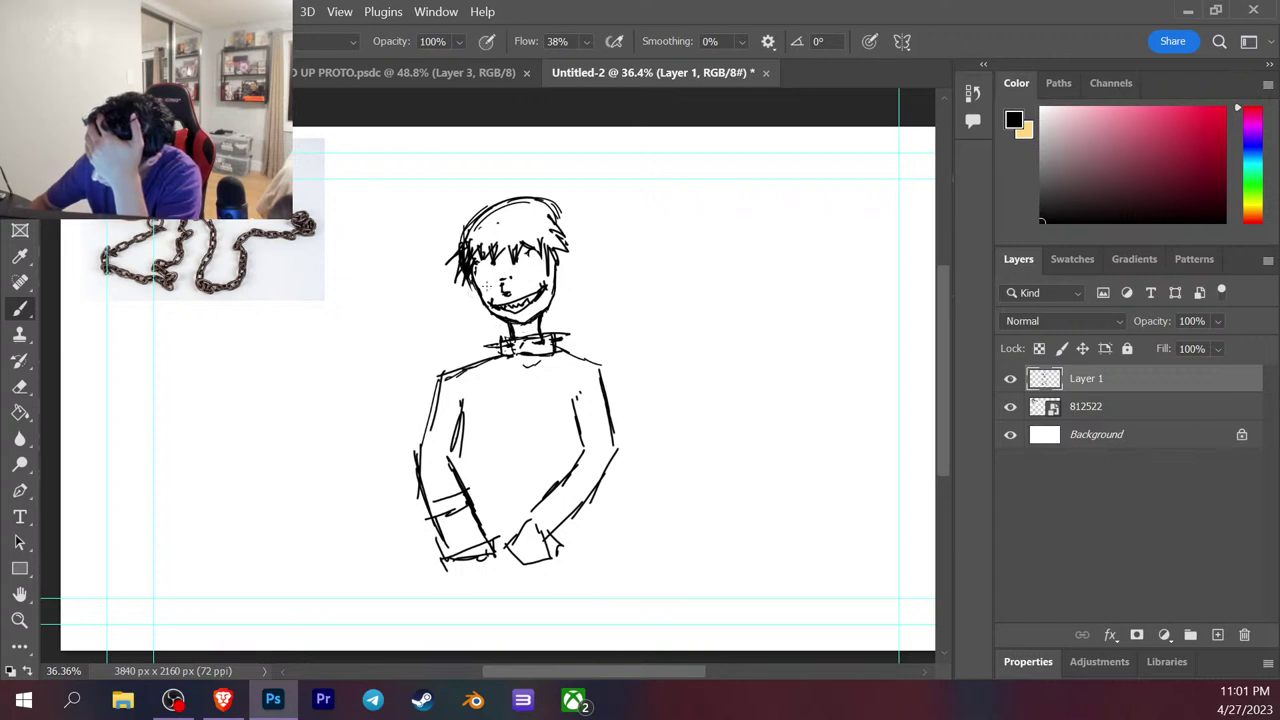
Redraw both eyes beneath the bangs with slanted upper lids, small pupils and lower lines, and extend the nose bridge.
{"action": "left_click_drag", "start_coordinate": [500, 262], "coordinate": [502, 279]}
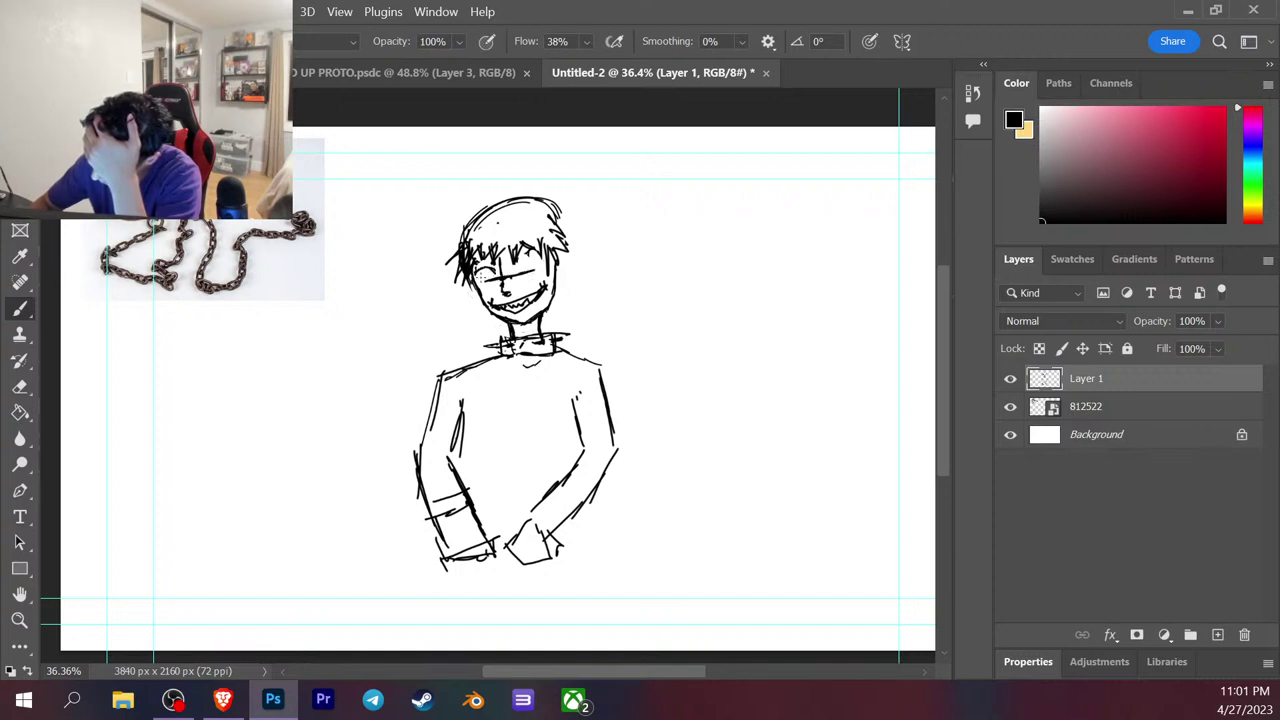
{"action": "mouse_move", "coordinate": [514, 262]}
{"action": "left_mouse_down"}
{"action": "mouse_move", "coordinate": [528, 256]}
{"action": "mouse_move", "coordinate": [538, 276]}
{"action": "mouse_move", "coordinate": [486, 269]}
{"action": "mouse_move", "coordinate": [529, 250]}
{"action": "left_mouse_up"}
{"action": "left_click_drag", "start_coordinate": [478, 270], "coordinate": [527, 267]}
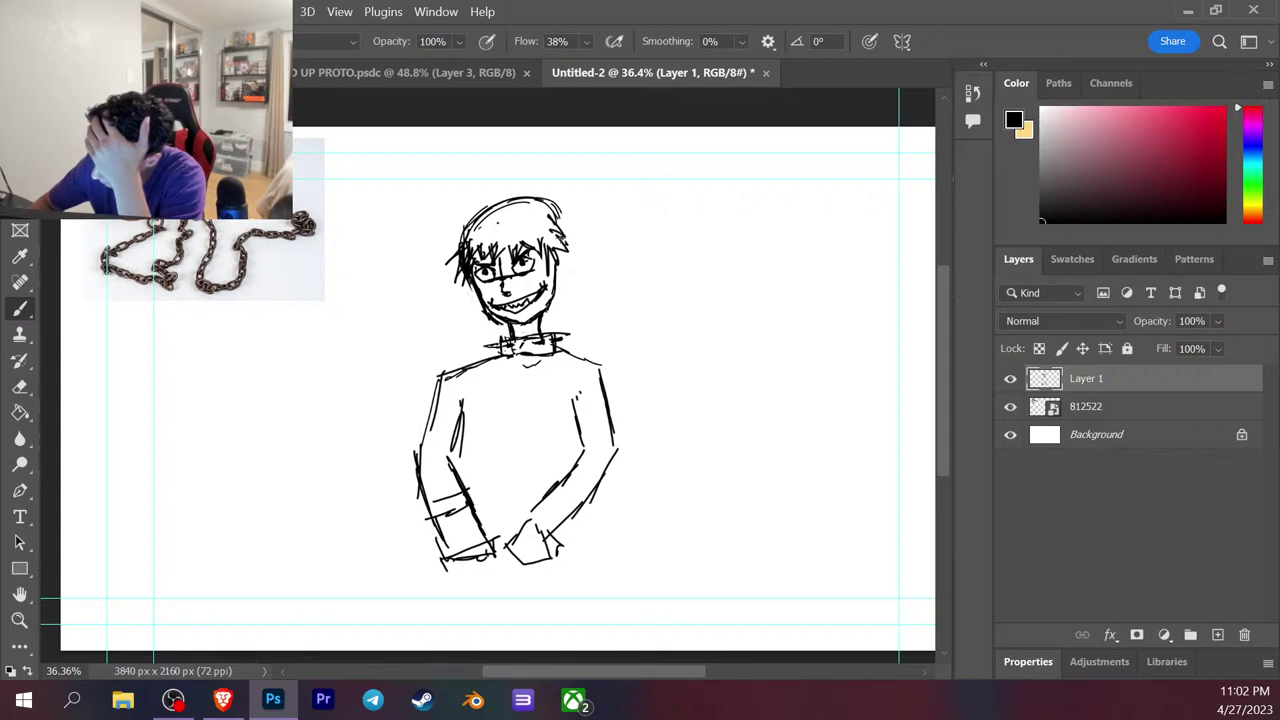
Replace the smooth skull outline with tufts of messy, spiky hair, and clean up the lower line of the right-hand eye.
{"action": "mouse_move", "coordinate": [538, 206]}
{"action": "left_mouse_down"}
{"action": "mouse_move", "coordinate": [508, 200]}
{"action": "mouse_move", "coordinate": [553, 210]}
{"action": "mouse_move", "coordinate": [495, 205]}
{"action": "mouse_move", "coordinate": [468, 230]}
{"action": "mouse_move", "coordinate": [508, 200]}
{"action": "mouse_move", "coordinate": [549, 197]}
{"action": "mouse_move", "coordinate": [546, 215]}
{"action": "mouse_move", "coordinate": [540, 186]}
{"action": "left_mouse_up"}
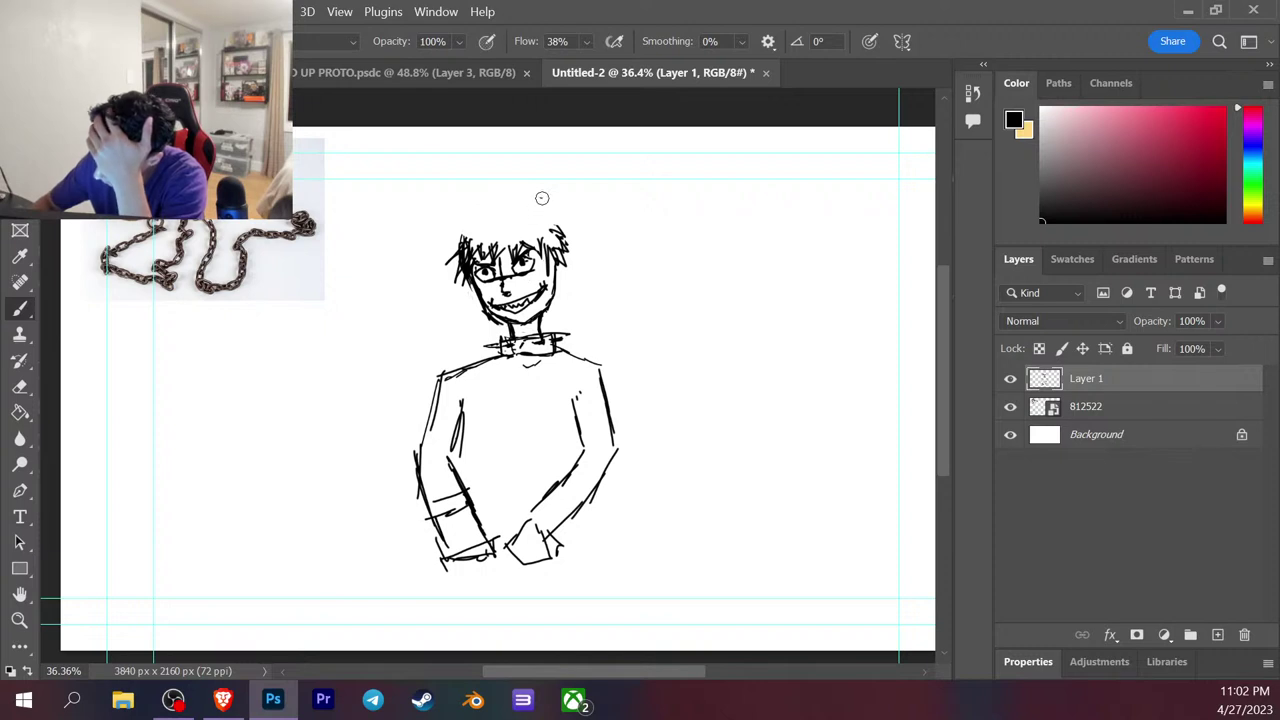
{"action": "mouse_move", "coordinate": [469, 214]}
{"action": "left_mouse_down"}
{"action": "mouse_move", "coordinate": [446, 254]}
{"action": "mouse_move", "coordinate": [521, 204]}
{"action": "mouse_move", "coordinate": [546, 204]}
{"action": "mouse_move", "coordinate": [562, 226]}
{"action": "mouse_move", "coordinate": [484, 207]}
{"action": "left_mouse_up"}
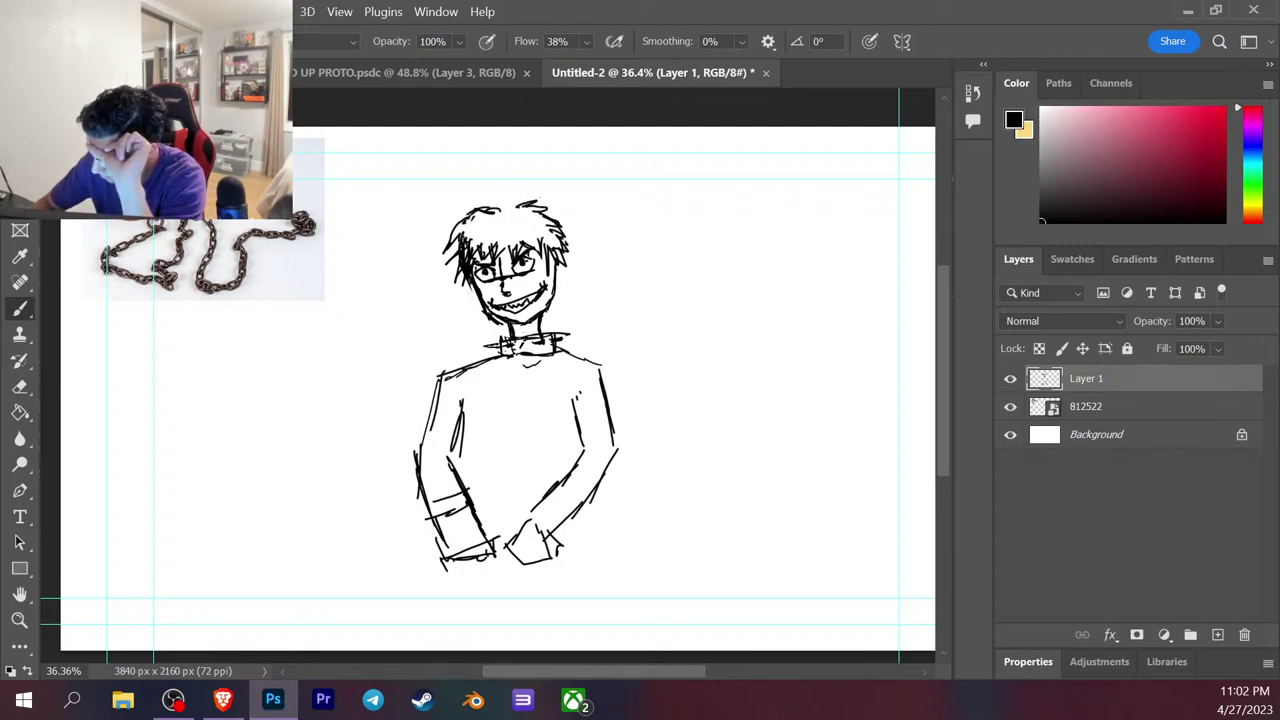
{"action": "mouse_move", "coordinate": [498, 212]}
{"action": "left_mouse_down"}
{"action": "mouse_move", "coordinate": [518, 204]}
{"action": "mouse_move", "coordinate": [515, 222]}
{"action": "left_mouse_up"}
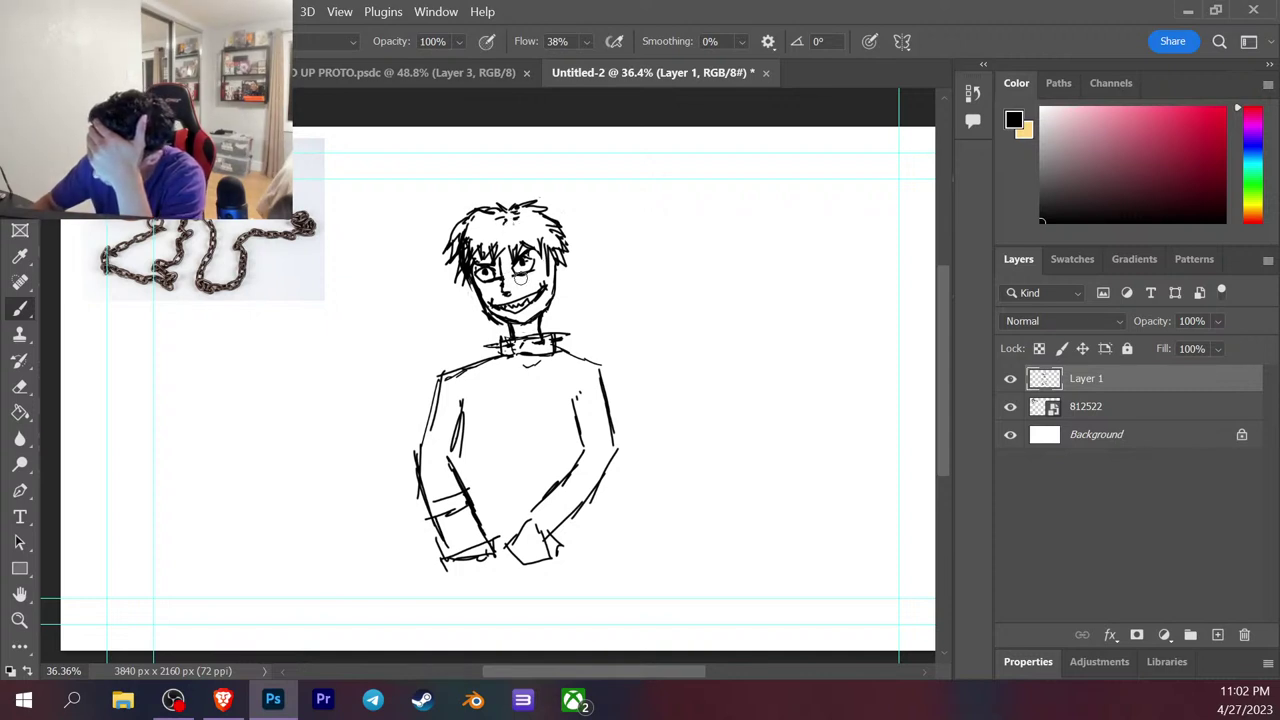
{"action": "left_click_drag", "start_coordinate": [516, 266], "coordinate": [528, 264]}
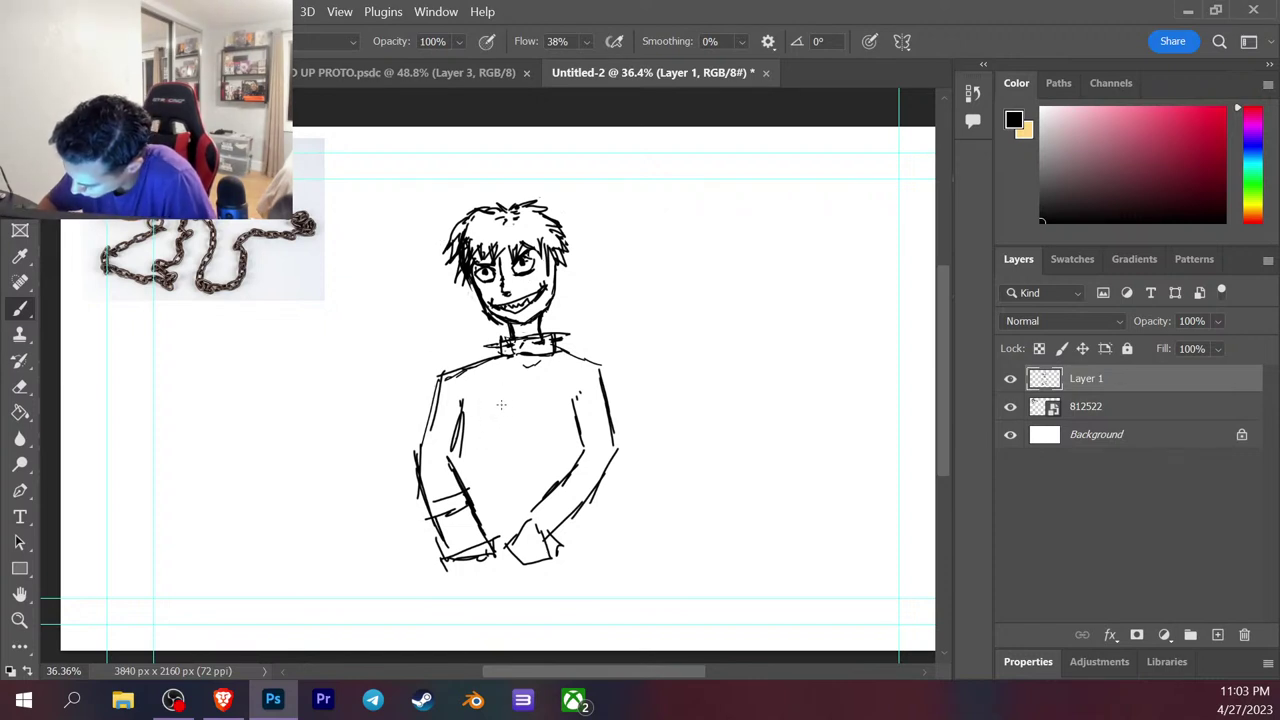
Strengthen the sides of the torso, the shoulders and the upper arm outlines with extra strokes.
{"action": "mouse_move", "coordinate": [480, 438]}
{"action": "left_mouse_down"}
{"action": "mouse_move", "coordinate": [513, 408]}
{"action": "mouse_move", "coordinate": [527, 421]}
{"action": "mouse_move", "coordinate": [531, 407]}
{"action": "mouse_move", "coordinate": [560, 434]}
{"action": "left_mouse_up"}
{"action": "mouse_move", "coordinate": [456, 426]}
{"action": "left_mouse_down"}
{"action": "mouse_move", "coordinate": [470, 494]}
{"action": "mouse_move", "coordinate": [466, 484]}
{"action": "left_mouse_up"}
{"action": "left_click_drag", "start_coordinate": [574, 418], "coordinate": [566, 478]}
{"action": "left_click_drag", "start_coordinate": [456, 432], "coordinate": [464, 494]}
{"action": "mouse_move", "coordinate": [438, 368]}
{"action": "left_mouse_down"}
{"action": "mouse_move", "coordinate": [434, 390]}
{"action": "mouse_move", "coordinate": [468, 360]}
{"action": "mouse_move", "coordinate": [498, 356]}
{"action": "mouse_move", "coordinate": [458, 368]}
{"action": "mouse_move", "coordinate": [416, 460]}
{"action": "left_mouse_up"}
{"action": "mouse_move", "coordinate": [550, 350]}
{"action": "left_mouse_down"}
{"action": "mouse_move", "coordinate": [600, 372]}
{"action": "mouse_move", "coordinate": [621, 430]}
{"action": "left_mouse_up"}
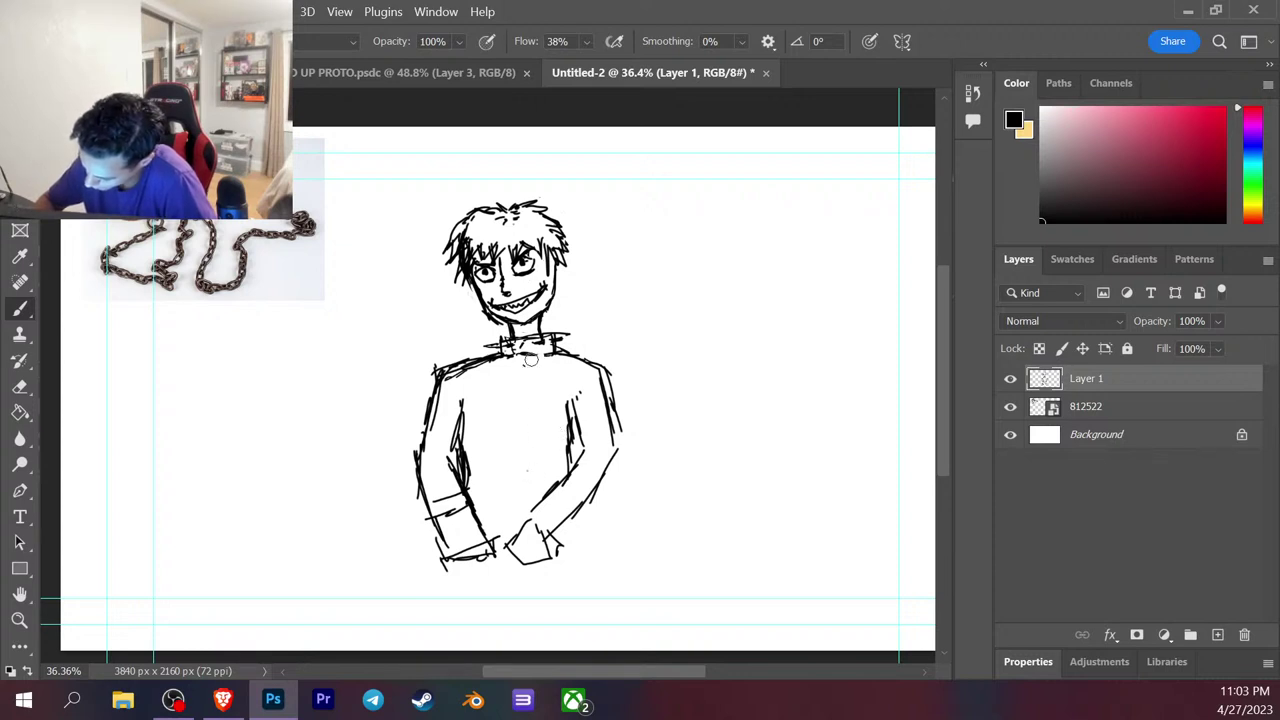
Draw a front seam down the middle of the jacket and a rectangular chest patch marked with an X.
{"action": "left_click_drag", "start_coordinate": [514, 357], "coordinate": [512, 540]}
{"action": "left_click_drag", "start_coordinate": [514, 466], "coordinate": [512, 516]}
{"action": "mouse_move", "coordinate": [531, 398]}
{"action": "left_mouse_down"}
{"action": "mouse_move", "coordinate": [567, 398]}
{"action": "mouse_move", "coordinate": [538, 420]}
{"action": "mouse_move", "coordinate": [568, 421]}
{"action": "left_mouse_up"}
{"action": "mouse_move", "coordinate": [566, 397]}
{"action": "left_mouse_down"}
{"action": "mouse_move", "coordinate": [566, 422]}
{"action": "mouse_move", "coordinate": [555, 416]}
{"action": "left_mouse_up"}
{"action": "left_click_drag", "start_coordinate": [555, 402], "coordinate": [548, 420]}
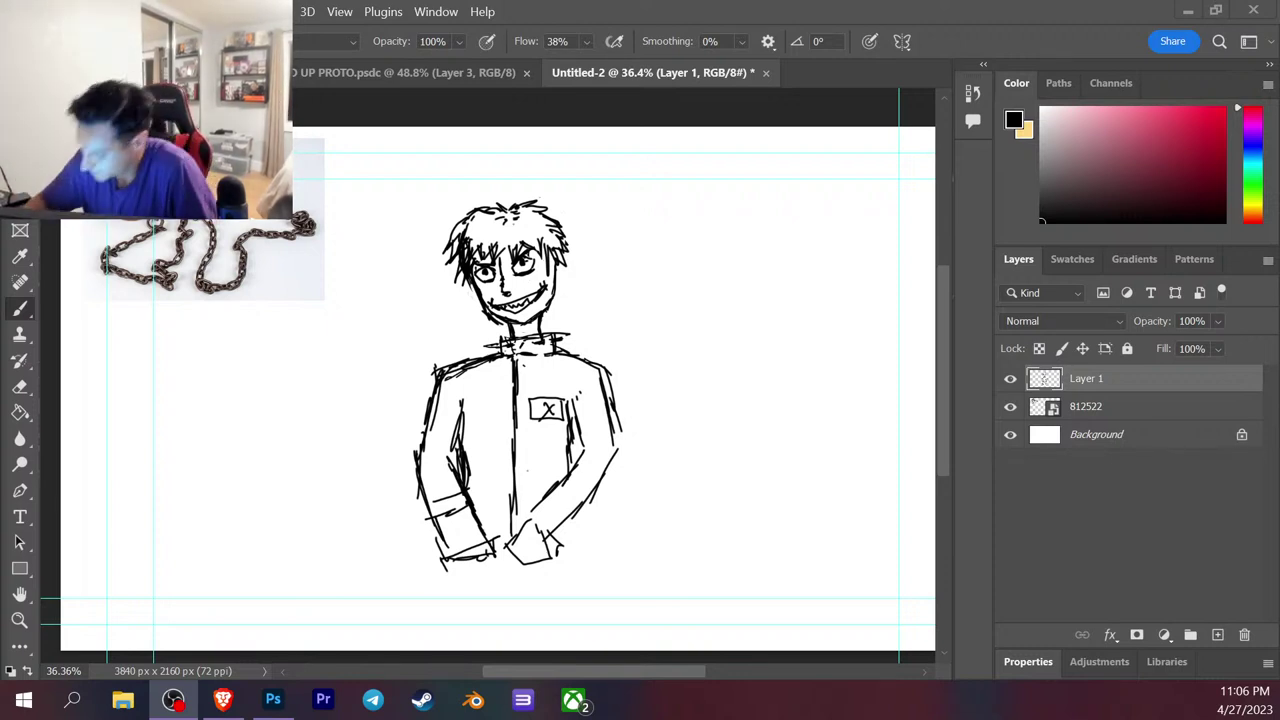
Reinforce the inner line of the right-hand sleeve and darken the upper edge of the collar.
{"action": "left_click_drag", "start_coordinate": [570, 412], "coordinate": [578, 428]}
{"action": "left_click_drag", "start_coordinate": [574, 426], "coordinate": [584, 456]}
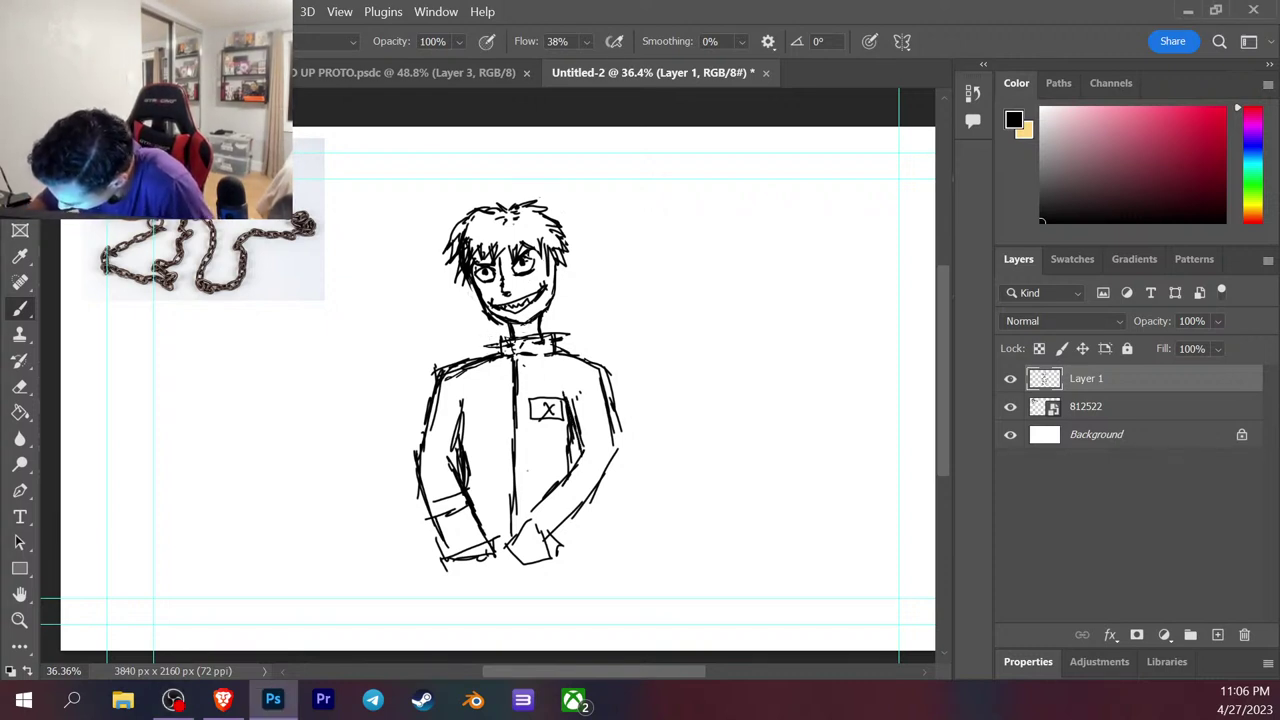
{"action": "mouse_move", "coordinate": [494, 336]}
{"action": "left_mouse_down"}
{"action": "mouse_move", "coordinate": [500, 356]}
{"action": "mouse_move", "coordinate": [540, 334]}
{"action": "left_mouse_up"}
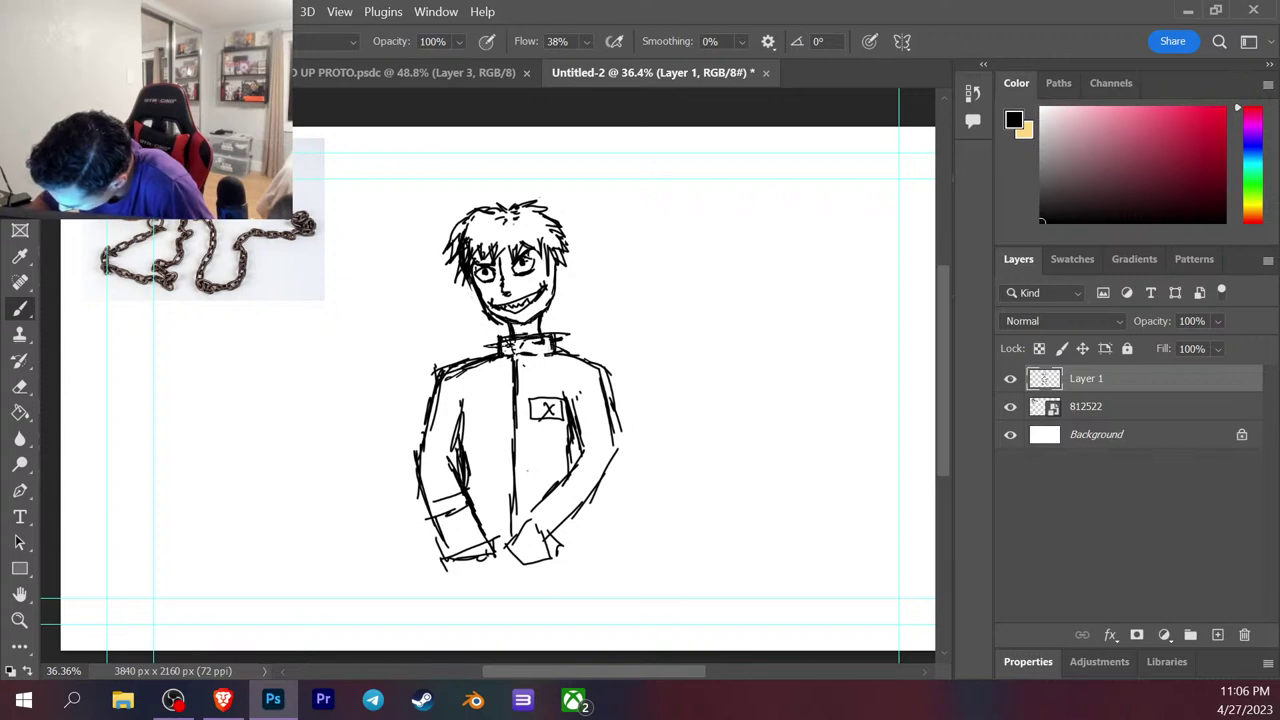
Draw chain links wrapped around the left-hand arm, and erase both hands, the left-hand forearm and the right-hand inner sleeve line.
{"action": "mouse_move", "coordinate": [445, 403]}
{"action": "left_mouse_down"}
{"action": "mouse_move", "coordinate": [434, 478]}
{"action": "mouse_move", "coordinate": [446, 476]}
{"action": "mouse_move", "coordinate": [428, 491]}
{"action": "mouse_move", "coordinate": [456, 481]}
{"action": "mouse_move", "coordinate": [431, 481]}
{"action": "mouse_move", "coordinate": [426, 498]}
{"action": "mouse_move", "coordinate": [458, 484]}
{"action": "left_mouse_up"}
{"action": "mouse_move", "coordinate": [446, 492]}
{"action": "left_mouse_down"}
{"action": "mouse_move", "coordinate": [458, 482]}
{"action": "mouse_move", "coordinate": [440, 560]}
{"action": "mouse_move", "coordinate": [470, 555]}
{"action": "mouse_move", "coordinate": [455, 515]}
{"action": "mouse_move", "coordinate": [428, 528]}
{"action": "mouse_move", "coordinate": [476, 532]}
{"action": "mouse_move", "coordinate": [458, 560]}
{"action": "mouse_move", "coordinate": [491, 570]}
{"action": "mouse_move", "coordinate": [490, 535]}
{"action": "mouse_move", "coordinate": [482, 558]}
{"action": "mouse_move", "coordinate": [522, 548]}
{"action": "mouse_move", "coordinate": [517, 562]}
{"action": "mouse_move", "coordinate": [528, 514]}
{"action": "mouse_move", "coordinate": [565, 552]}
{"action": "left_mouse_up"}
{"action": "left_click_drag", "start_coordinate": [580, 455], "coordinate": [532, 514]}
{"action": "mouse_move", "coordinate": [570, 400]}
{"action": "left_mouse_down"}
{"action": "mouse_move", "coordinate": [580, 454]}
{"action": "mouse_move", "coordinate": [567, 395]}
{"action": "mouse_move", "coordinate": [581, 380]}
{"action": "mouse_move", "coordinate": [570, 476]}
{"action": "left_mouse_up"}
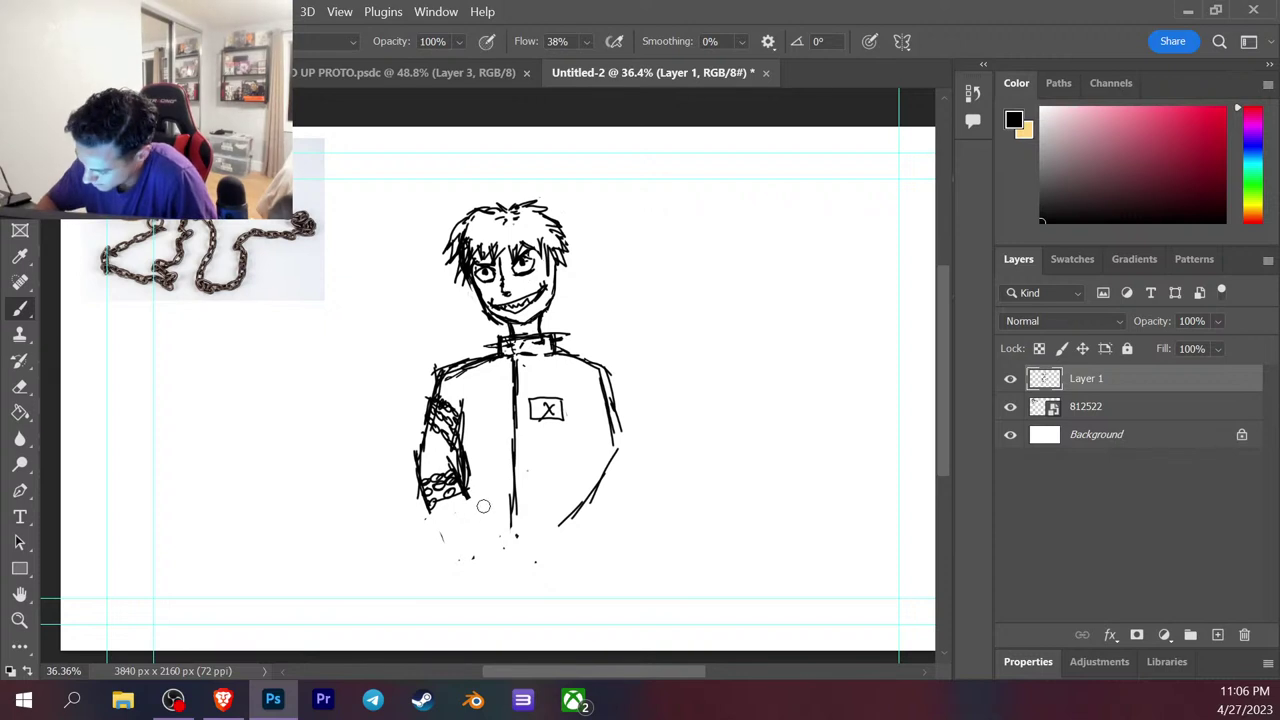
{"action": "mouse_move", "coordinate": [514, 522]}
{"action": "left_mouse_down"}
{"action": "mouse_move", "coordinate": [460, 548]}
{"action": "mouse_move", "coordinate": [476, 569]}
{"action": "mouse_move", "coordinate": [454, 563]}
{"action": "mouse_move", "coordinate": [470, 542]}
{"action": "left_mouse_up"}
Redraw the right-hand inner sleeve and the left-hand forearm, and add blocky hands joined by a short link at the waist.
{"action": "mouse_move", "coordinate": [577, 404]}
{"action": "left_mouse_down"}
{"action": "mouse_move", "coordinate": [584, 456]}
{"action": "mouse_move", "coordinate": [544, 506]}
{"action": "left_mouse_up"}
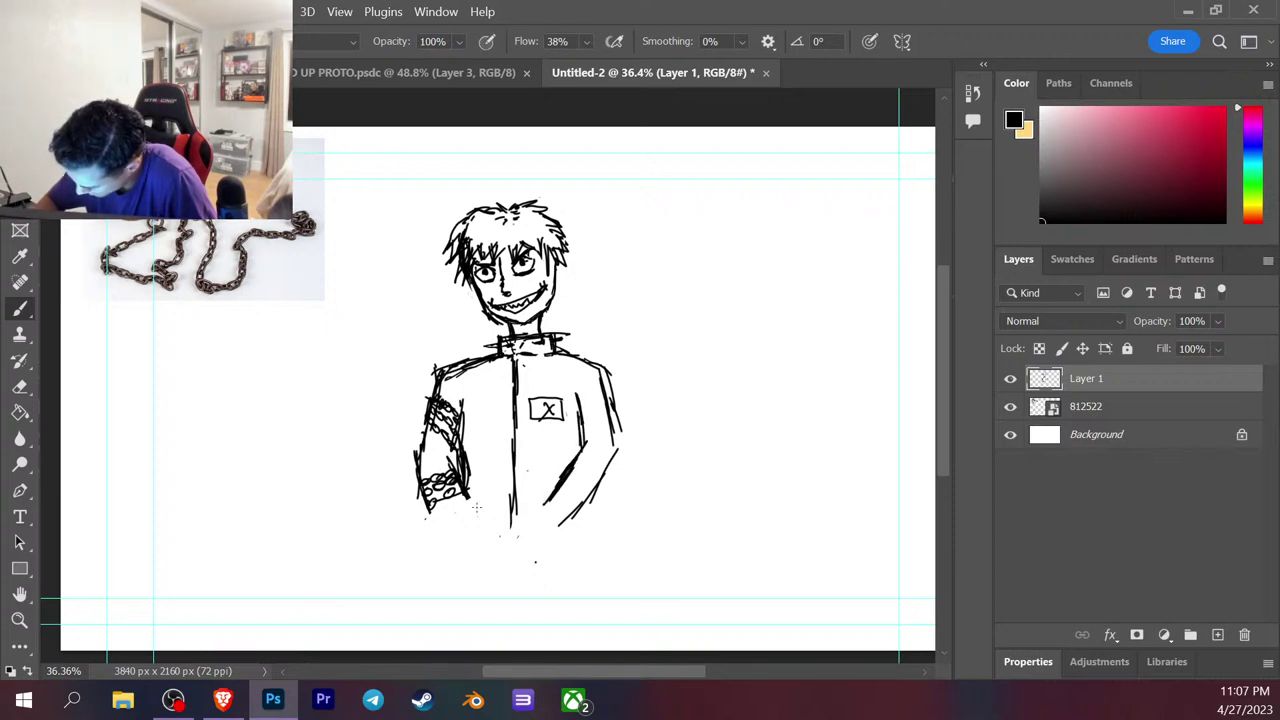
{"action": "left_click_drag", "start_coordinate": [430, 506], "coordinate": [450, 545]}
{"action": "mouse_move", "coordinate": [468, 492]}
{"action": "left_mouse_down"}
{"action": "mouse_move", "coordinate": [453, 556]}
{"action": "mouse_move", "coordinate": [486, 504]}
{"action": "mouse_move", "coordinate": [478, 549]}
{"action": "mouse_move", "coordinate": [460, 556]}
{"action": "mouse_move", "coordinate": [494, 568]}
{"action": "left_mouse_up"}
{"action": "mouse_move", "coordinate": [486, 516]}
{"action": "left_mouse_down"}
{"action": "mouse_move", "coordinate": [498, 564]}
{"action": "mouse_move", "coordinate": [524, 530]}
{"action": "mouse_move", "coordinate": [500, 540]}
{"action": "mouse_move", "coordinate": [531, 530]}
{"action": "mouse_move", "coordinate": [538, 553]}
{"action": "mouse_move", "coordinate": [536, 492]}
{"action": "mouse_move", "coordinate": [560, 542]}
{"action": "mouse_move", "coordinate": [548, 574]}
{"action": "mouse_move", "coordinate": [546, 526]}
{"action": "mouse_move", "coordinate": [564, 556]}
{"action": "left_mouse_up"}
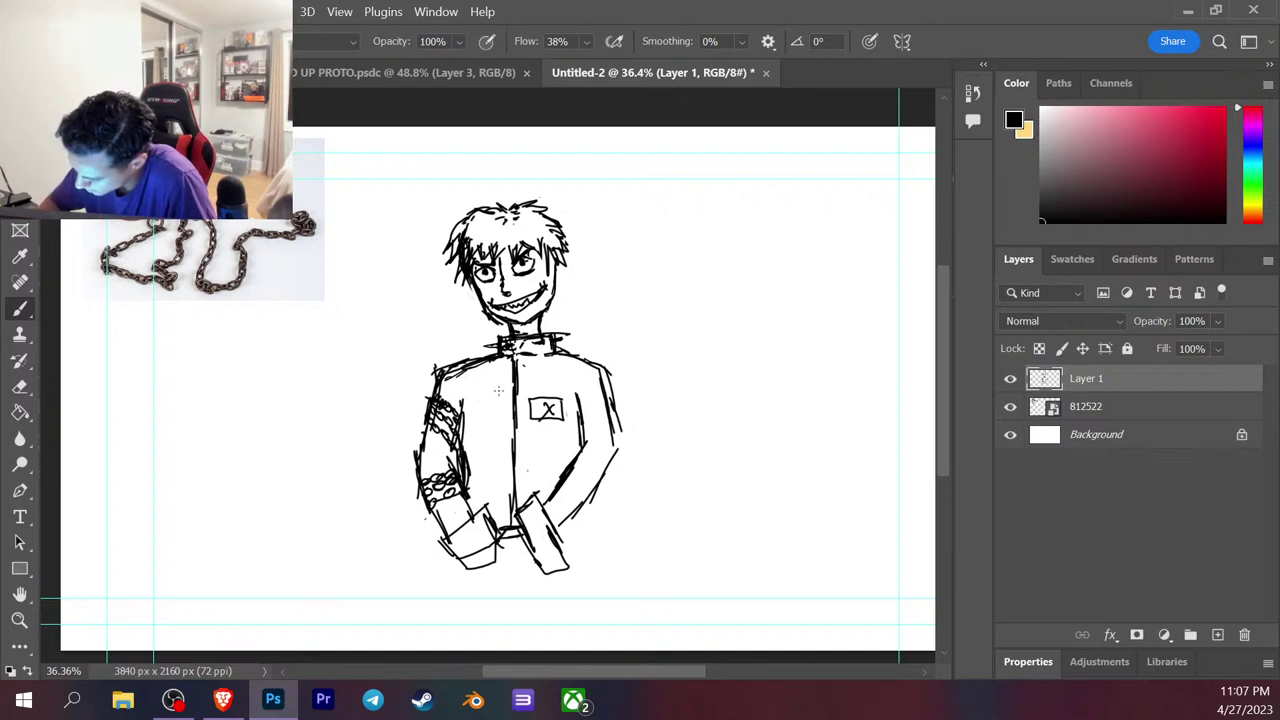
Wrap chain links around the right-hand upper arm, and draw chains stretching outward from both arms.
{"action": "mouse_move", "coordinate": [587, 396]}
{"action": "left_mouse_down"}
{"action": "mouse_move", "coordinate": [572, 408]}
{"action": "mouse_move", "coordinate": [604, 394]}
{"action": "left_mouse_up"}
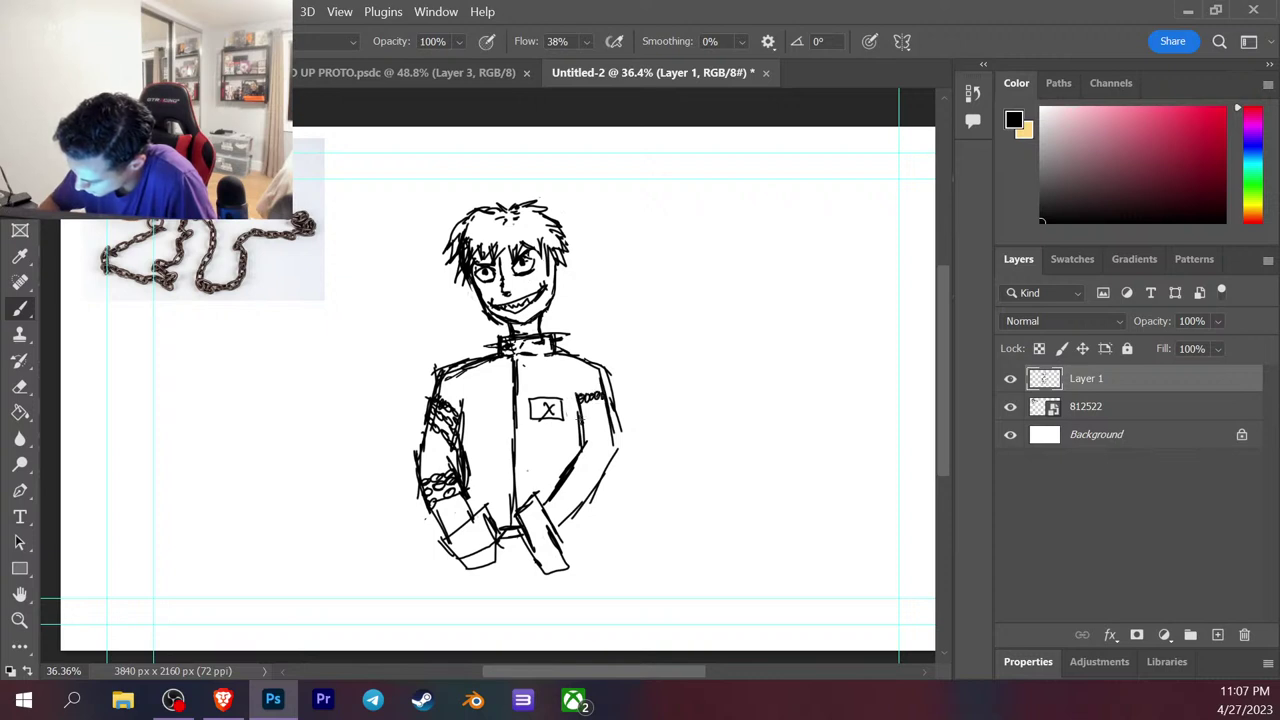
{"action": "left_click_drag", "start_coordinate": [422, 396], "coordinate": [366, 340]}
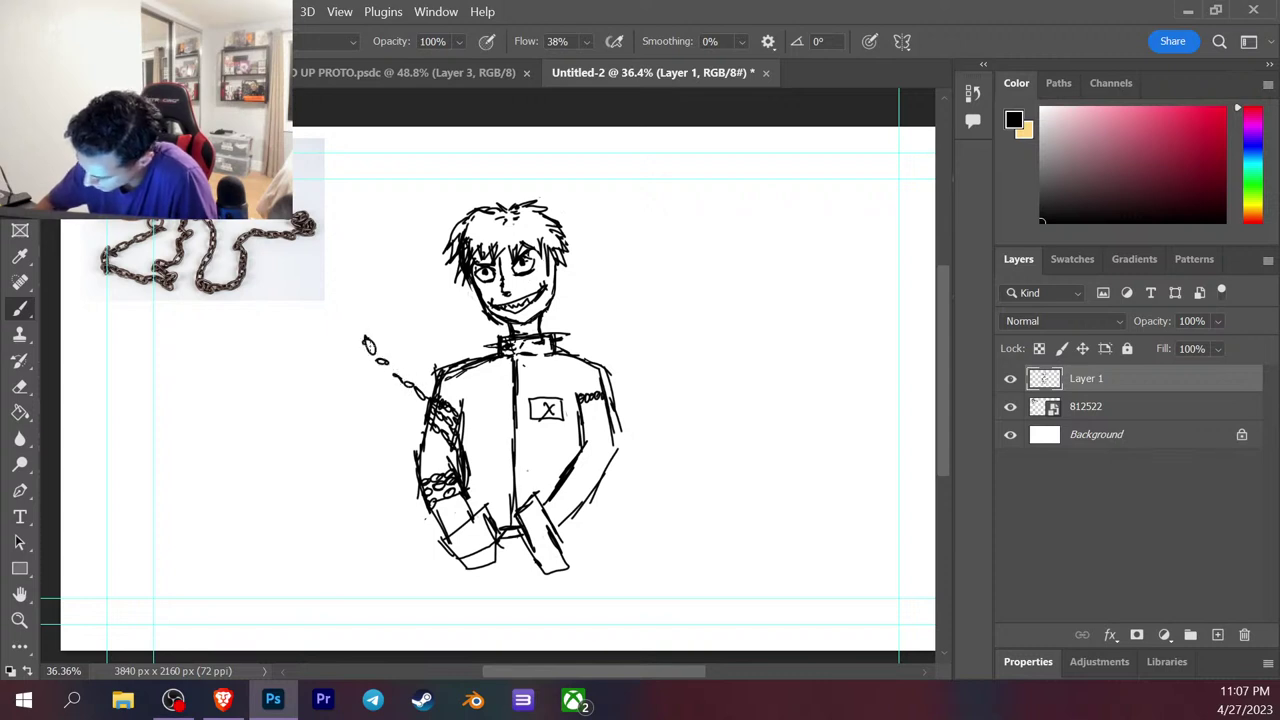
{"action": "mouse_move", "coordinate": [412, 488]}
{"action": "left_mouse_down"}
{"action": "mouse_move", "coordinate": [320, 517]}
{"action": "mouse_move", "coordinate": [408, 496]}
{"action": "mouse_move", "coordinate": [388, 503]}
{"action": "left_mouse_up"}
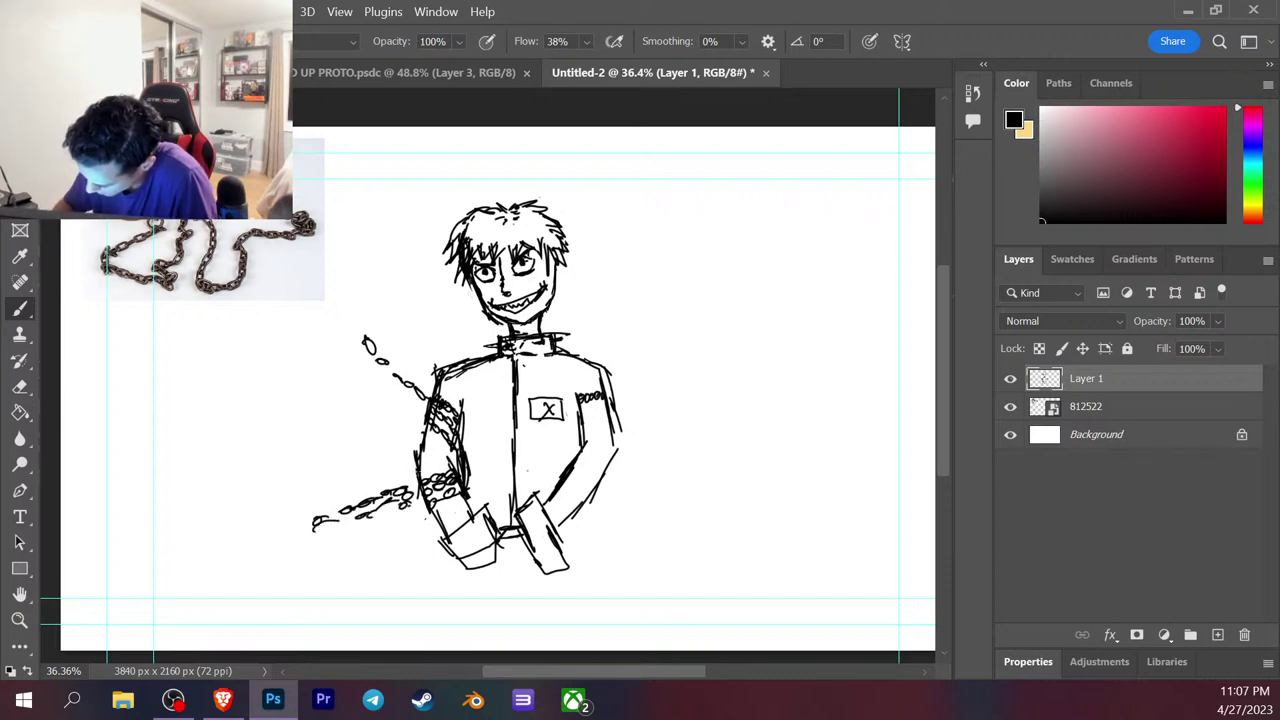
{"action": "mouse_move", "coordinate": [602, 395]}
{"action": "left_mouse_down"}
{"action": "mouse_move", "coordinate": [619, 370]}
{"action": "mouse_move", "coordinate": [691, 350]}
{"action": "left_mouse_up"}
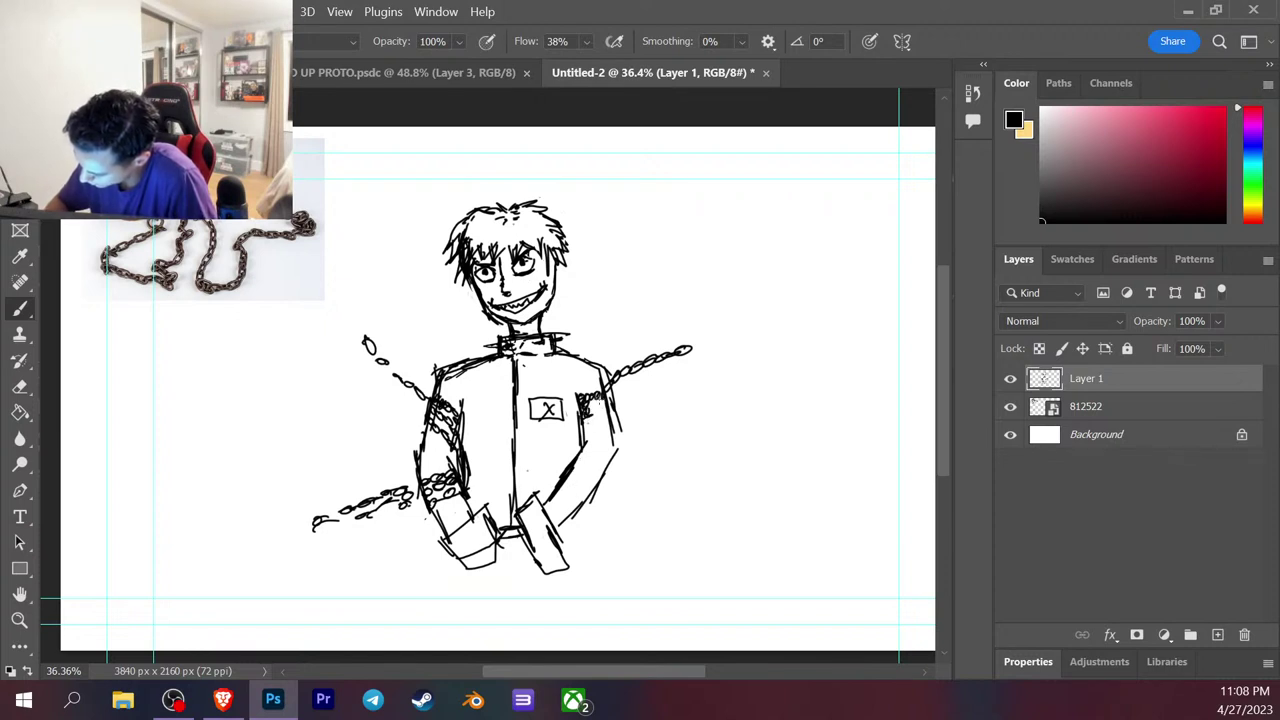
{"action": "mouse_move", "coordinate": [590, 398]}
{"action": "left_mouse_down"}
{"action": "mouse_move", "coordinate": [612, 420]}
{"action": "mouse_move", "coordinate": [598, 428]}
{"action": "left_mouse_up"}
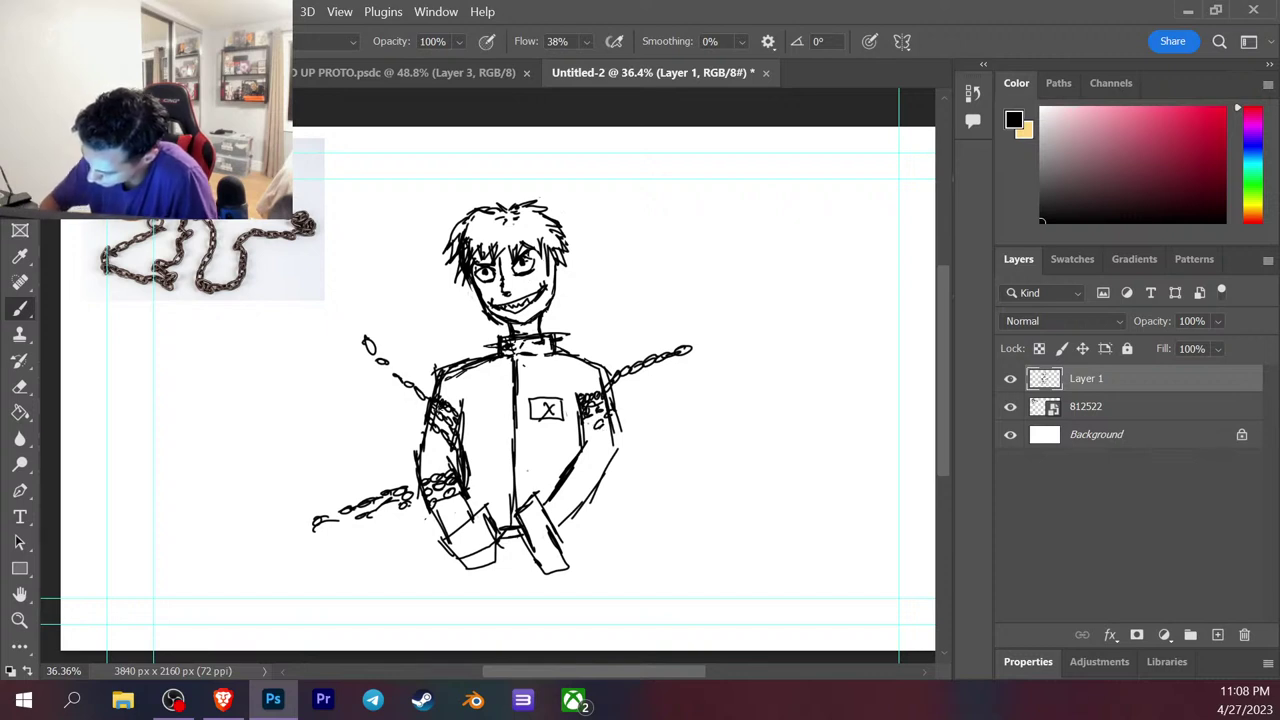
{"action": "left_click_drag", "start_coordinate": [438, 378], "coordinate": [423, 436]}
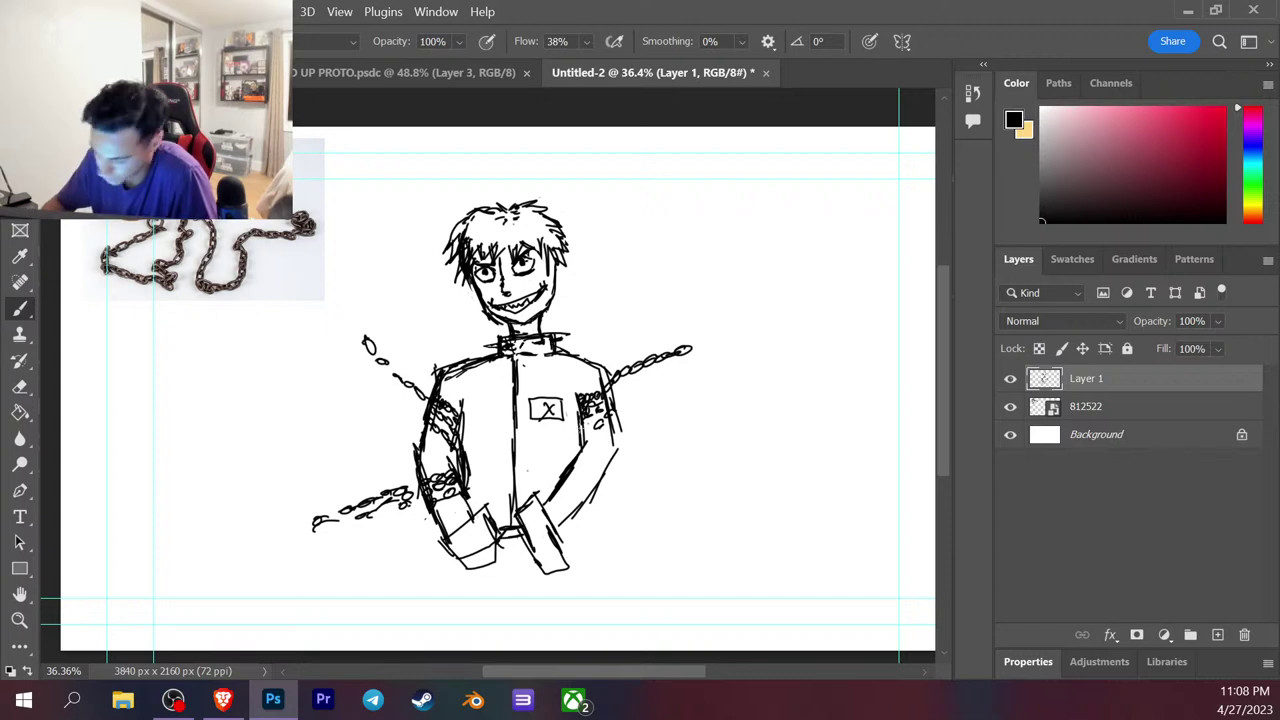
Erase the right-hand forearm and hand, and redraw them with a lower elbow and the hand angled toward the waist.
{"action": "mouse_move", "coordinate": [570, 568]}
{"action": "left_mouse_down"}
{"action": "mouse_move", "coordinate": [555, 535]}
{"action": "mouse_move", "coordinate": [546, 557]}
{"action": "left_mouse_up"}
{"action": "mouse_move", "coordinate": [604, 476]}
{"action": "left_mouse_down"}
{"action": "mouse_move", "coordinate": [572, 512]}
{"action": "mouse_move", "coordinate": [572, 477]}
{"action": "mouse_move", "coordinate": [550, 505]}
{"action": "mouse_move", "coordinate": [565, 483]}
{"action": "mouse_move", "coordinate": [607, 485]}
{"action": "mouse_move", "coordinate": [577, 400]}
{"action": "mouse_move", "coordinate": [582, 462]}
{"action": "mouse_move", "coordinate": [536, 516]}
{"action": "left_mouse_up"}
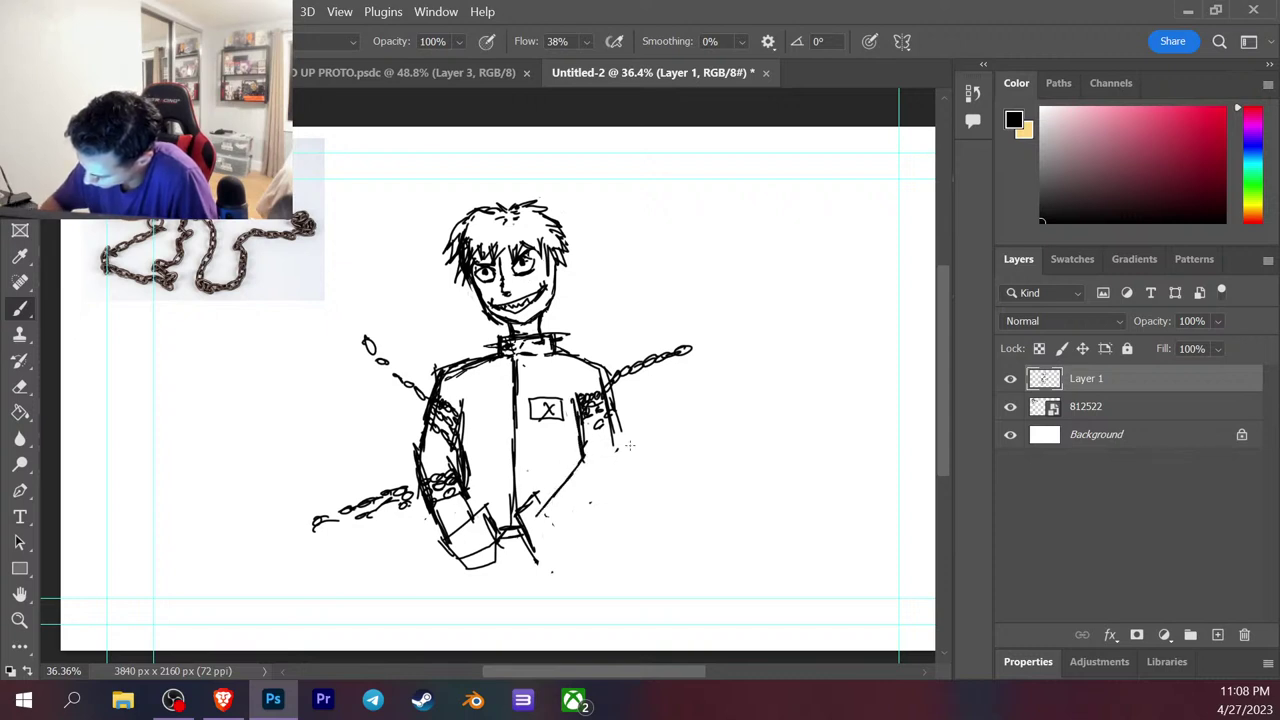
{"action": "mouse_move", "coordinate": [588, 458]}
{"action": "left_mouse_down"}
{"action": "mouse_move", "coordinate": [588, 488]}
{"action": "mouse_move", "coordinate": [580, 470]}
{"action": "mouse_move", "coordinate": [542, 512]}
{"action": "left_mouse_up"}
{"action": "mouse_move", "coordinate": [614, 430]}
{"action": "left_mouse_down"}
{"action": "mouse_move", "coordinate": [608, 480]}
{"action": "mouse_move", "coordinate": [573, 526]}
{"action": "mouse_move", "coordinate": [543, 543]}
{"action": "mouse_move", "coordinate": [506, 528]}
{"action": "mouse_move", "coordinate": [524, 558]}
{"action": "left_mouse_up"}
{"action": "mouse_move", "coordinate": [538, 502]}
{"action": "left_mouse_down"}
{"action": "mouse_move", "coordinate": [514, 524]}
{"action": "mouse_move", "coordinate": [534, 530]}
{"action": "mouse_move", "coordinate": [548, 566]}
{"action": "mouse_move", "coordinate": [548, 554]}
{"action": "mouse_move", "coordinate": [514, 550]}
{"action": "left_mouse_up"}
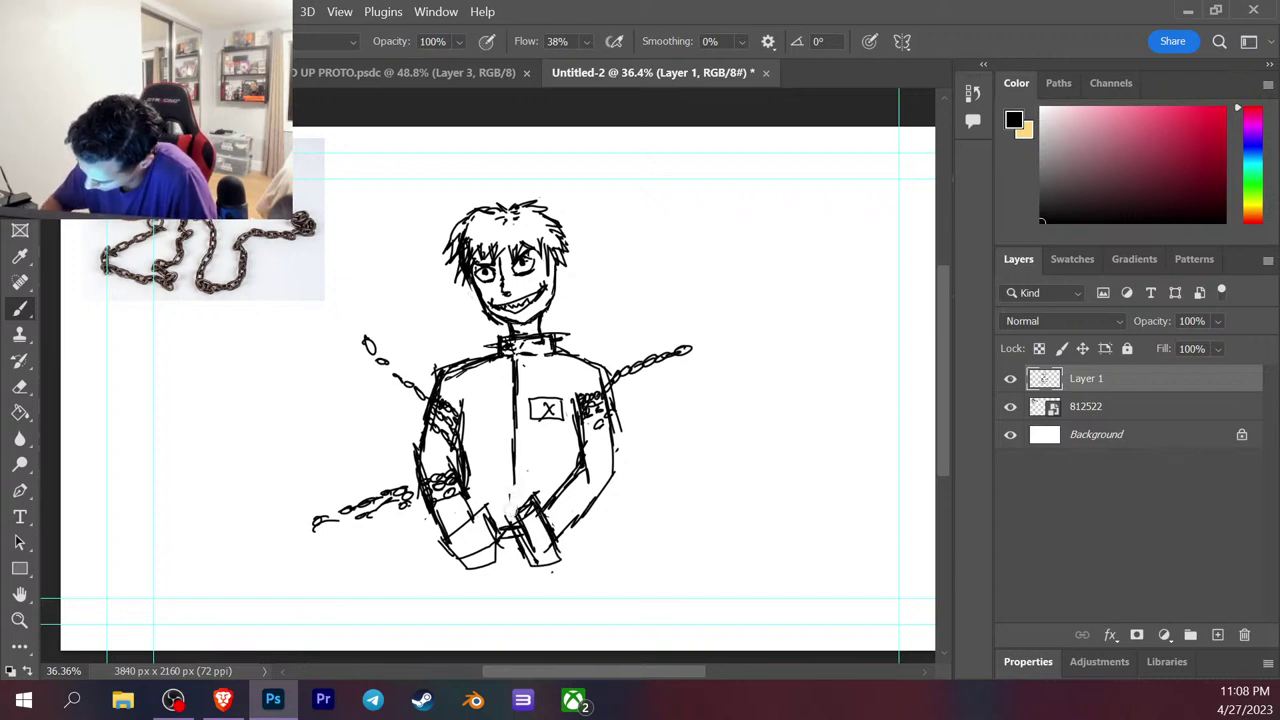
Replace the right-hand hand with a cleaner blocky shape at the sleeve's end, and reinforce the lower edge of the other hand.
{"action": "mouse_move", "coordinate": [544, 496]}
{"action": "left_mouse_down"}
{"action": "mouse_move", "coordinate": [530, 547]}
{"action": "mouse_move", "coordinate": [512, 516]}
{"action": "mouse_move", "coordinate": [546, 567]}
{"action": "mouse_move", "coordinate": [536, 498]}
{"action": "mouse_move", "coordinate": [542, 537]}
{"action": "mouse_move", "coordinate": [565, 557]}
{"action": "left_mouse_up"}
{"action": "key", "text": "ctrl+z"}
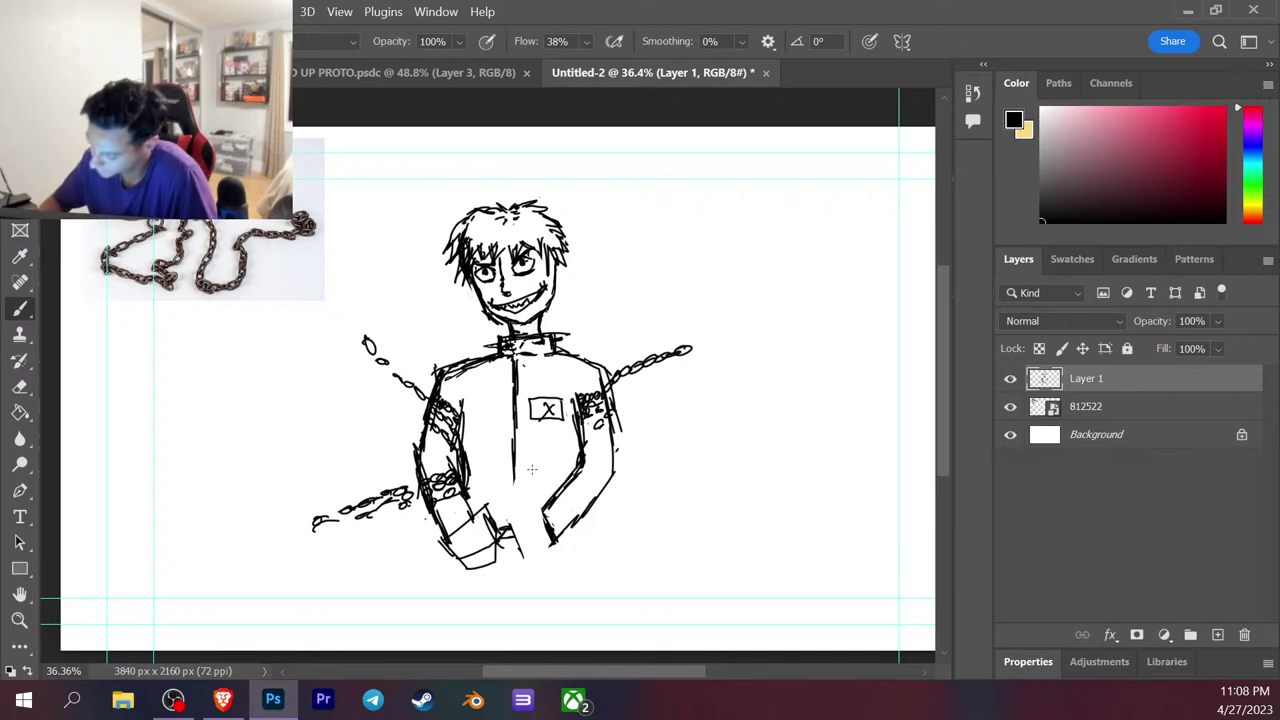
{"action": "mouse_move", "coordinate": [506, 500]}
{"action": "left_mouse_down"}
{"action": "mouse_move", "coordinate": [515, 530]}
{"action": "mouse_move", "coordinate": [505, 512]}
{"action": "mouse_move", "coordinate": [540, 500]}
{"action": "mouse_move", "coordinate": [550, 540]}
{"action": "mouse_move", "coordinate": [532, 574]}
{"action": "mouse_move", "coordinate": [556, 572]}
{"action": "left_mouse_up"}
{"action": "left_click_drag", "start_coordinate": [544, 534], "coordinate": [556, 560]}
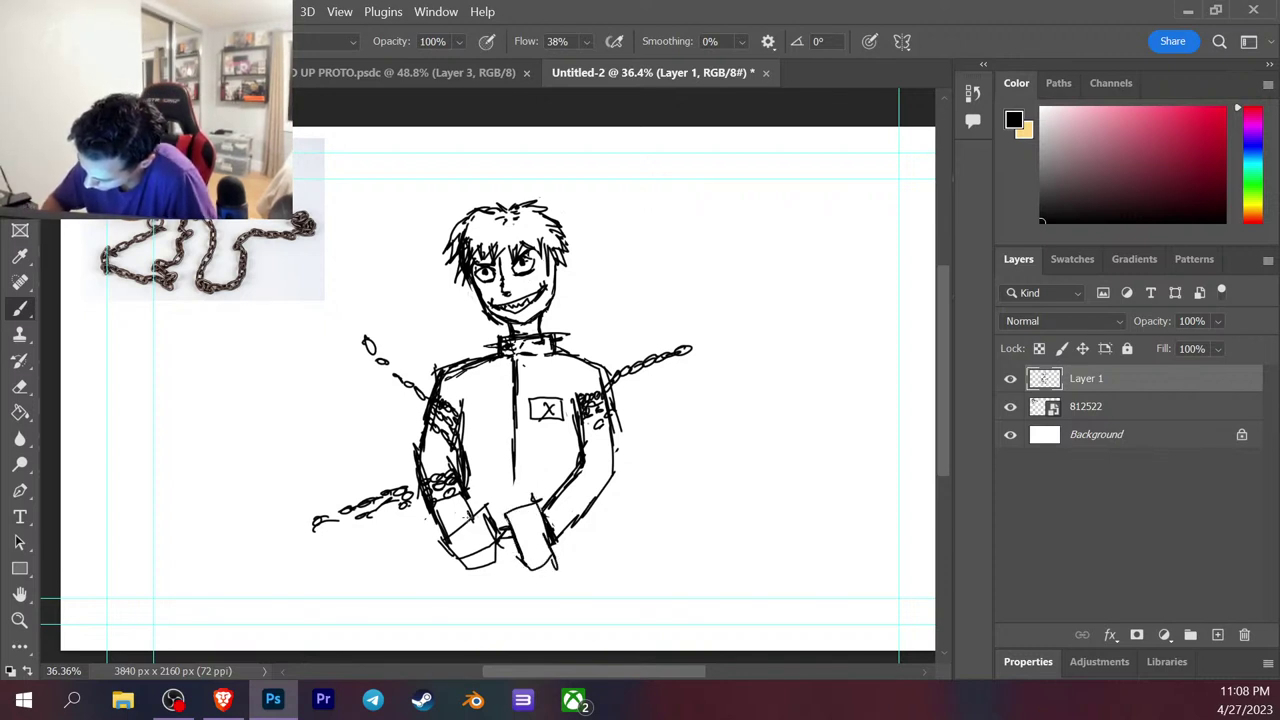
{"action": "left_click_drag", "start_coordinate": [456, 566], "coordinate": [500, 546]}
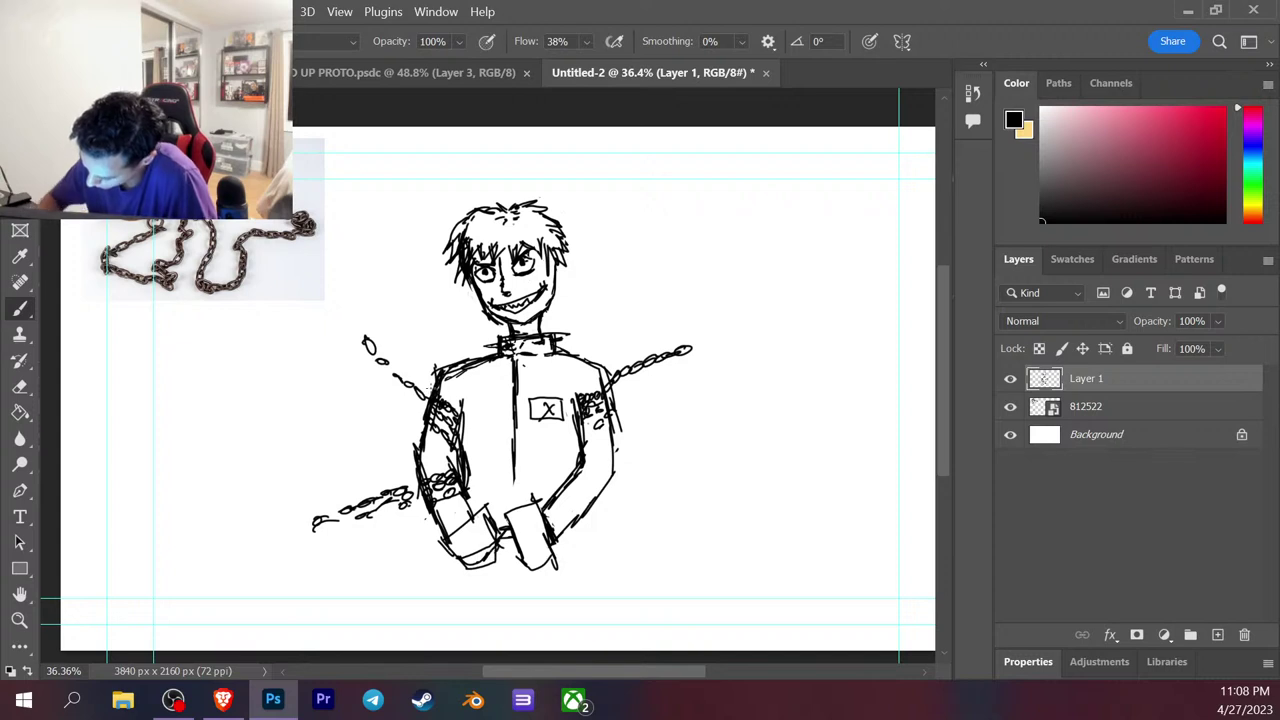
Add a small chain link at the right-hand inner elbow, then erase the right-hand hand and the link joining it.
{"action": "mouse_move", "coordinate": [584, 468]}
{"action": "left_mouse_down"}
{"action": "mouse_move", "coordinate": [578, 484]}
{"action": "mouse_move", "coordinate": [596, 494]}
{"action": "left_mouse_up"}
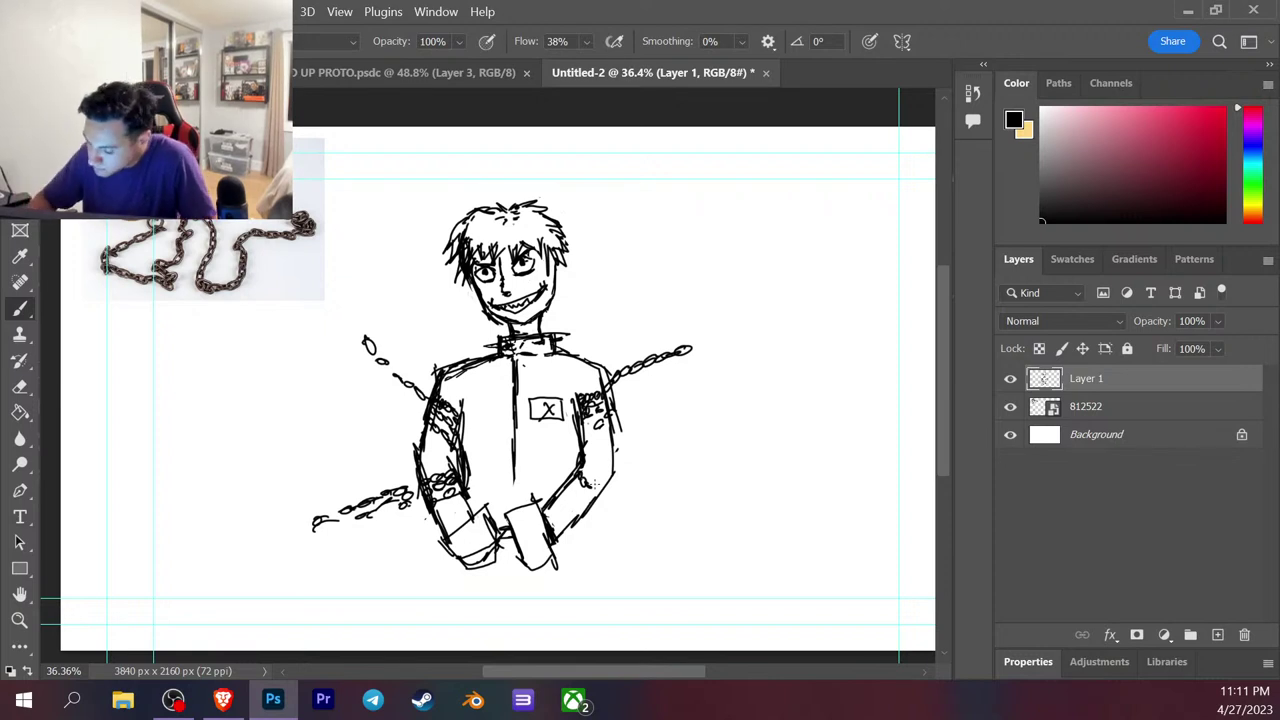
{"action": "mouse_move", "coordinate": [500, 516]}
{"action": "left_mouse_down"}
{"action": "mouse_move", "coordinate": [508, 560]}
{"action": "mouse_move", "coordinate": [546, 498]}
{"action": "mouse_move", "coordinate": [558, 554]}
{"action": "left_mouse_up"}
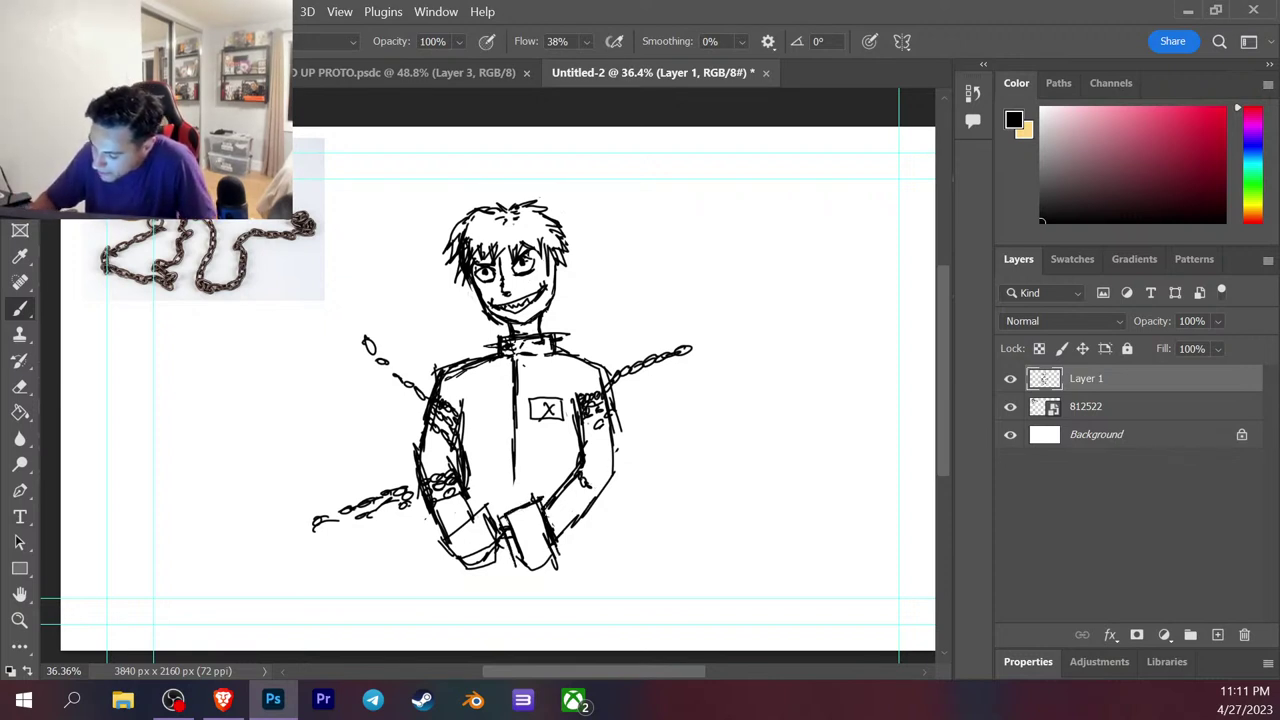
{"action": "key", "text": "l"}
{"action": "mouse_move", "coordinate": [566, 550]}
{"action": "left_mouse_down"}
{"action": "mouse_move", "coordinate": [509, 504]}
{"action": "mouse_move", "coordinate": [507, 567]}
{"action": "mouse_move", "coordinate": [568, 558]}
{"action": "left_mouse_up"}
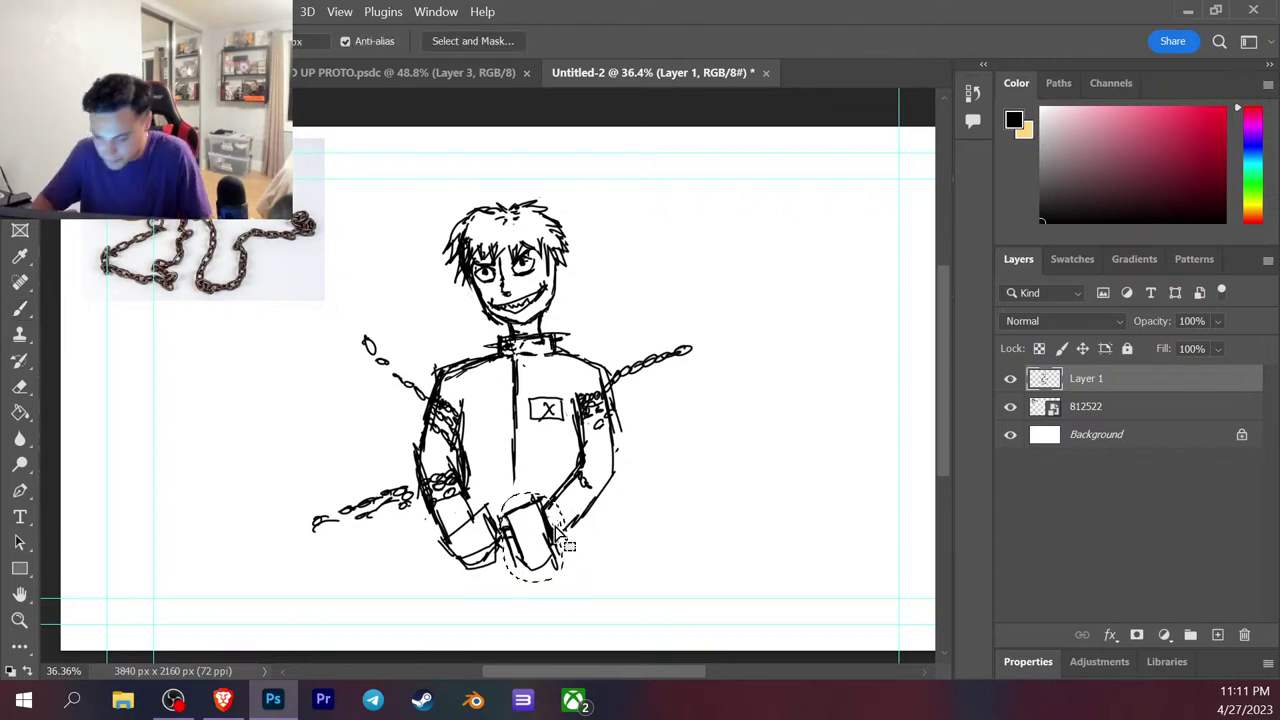
{"action": "key", "text": "Delete"}
{"action": "key", "text": "ctrl+d"}
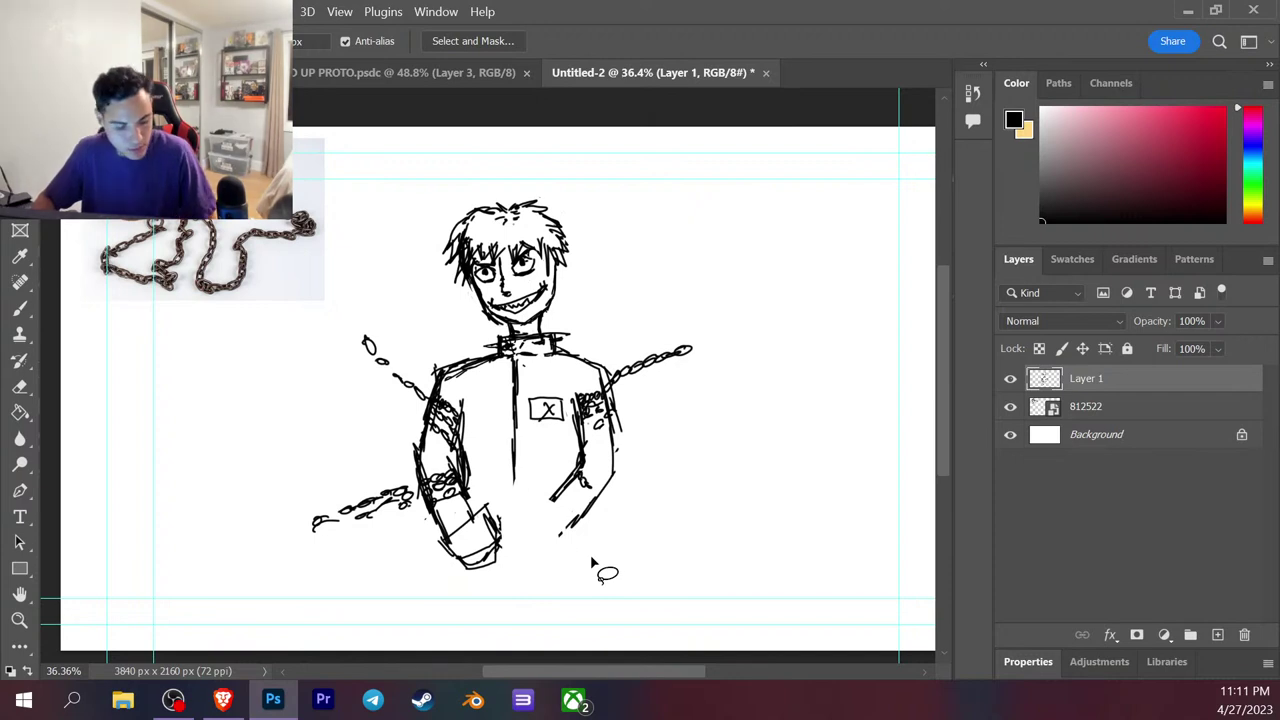
Copy the left-hand hand onto its own layer and move the copy to the end of the right-hand sleeve.
{"action": "key", "text": "b"}
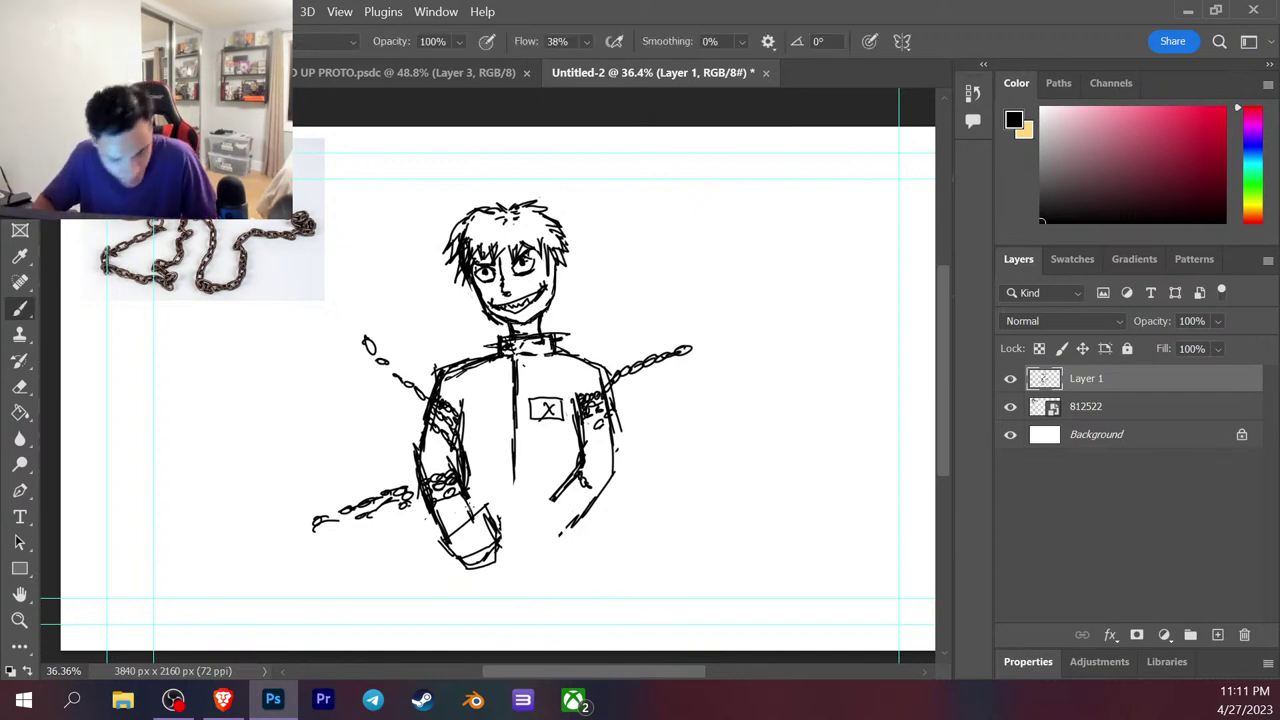
{"action": "key", "text": "l"}
{"action": "mouse_move", "coordinate": [522, 566]}
{"action": "left_mouse_down"}
{"action": "mouse_move", "coordinate": [432, 541]}
{"action": "mouse_move", "coordinate": [520, 572]}
{"action": "left_mouse_up"}
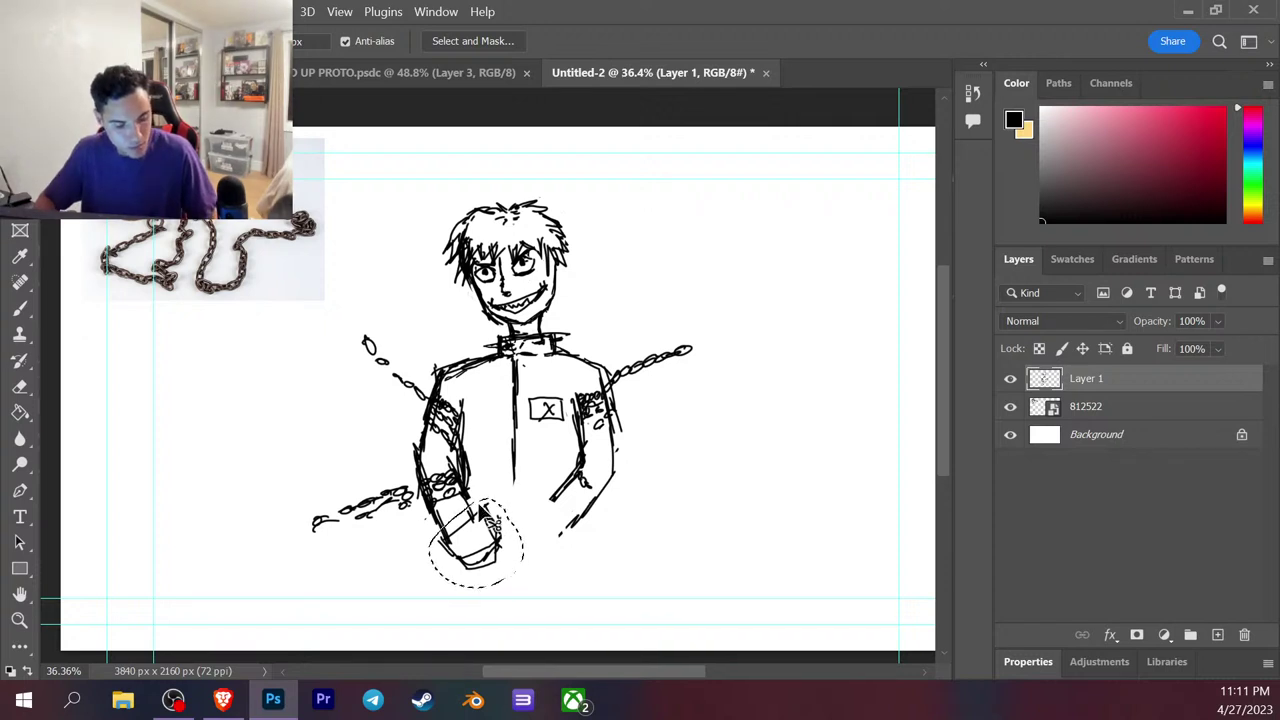
{"action": "key", "text": "ctrl+j"}
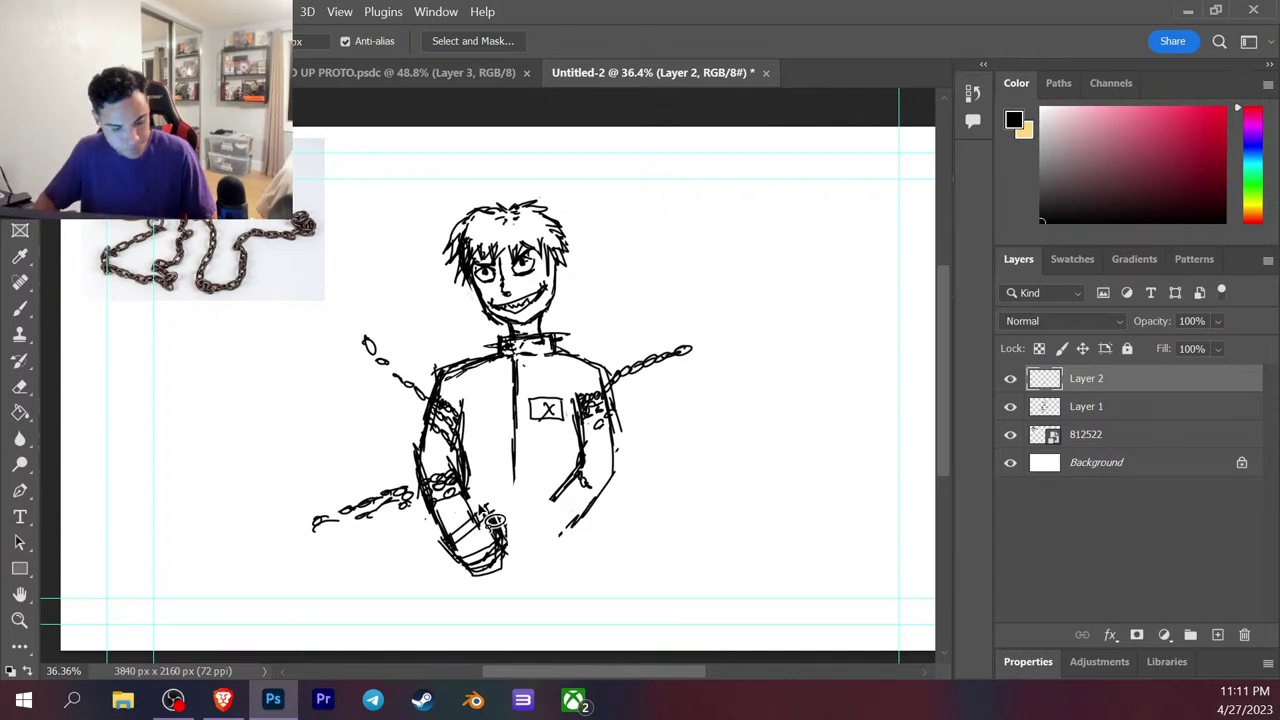
{"action": "key", "text": "v"}
{"action": "left_click_drag", "start_coordinate": [523, 551], "coordinate": [581, 538]}
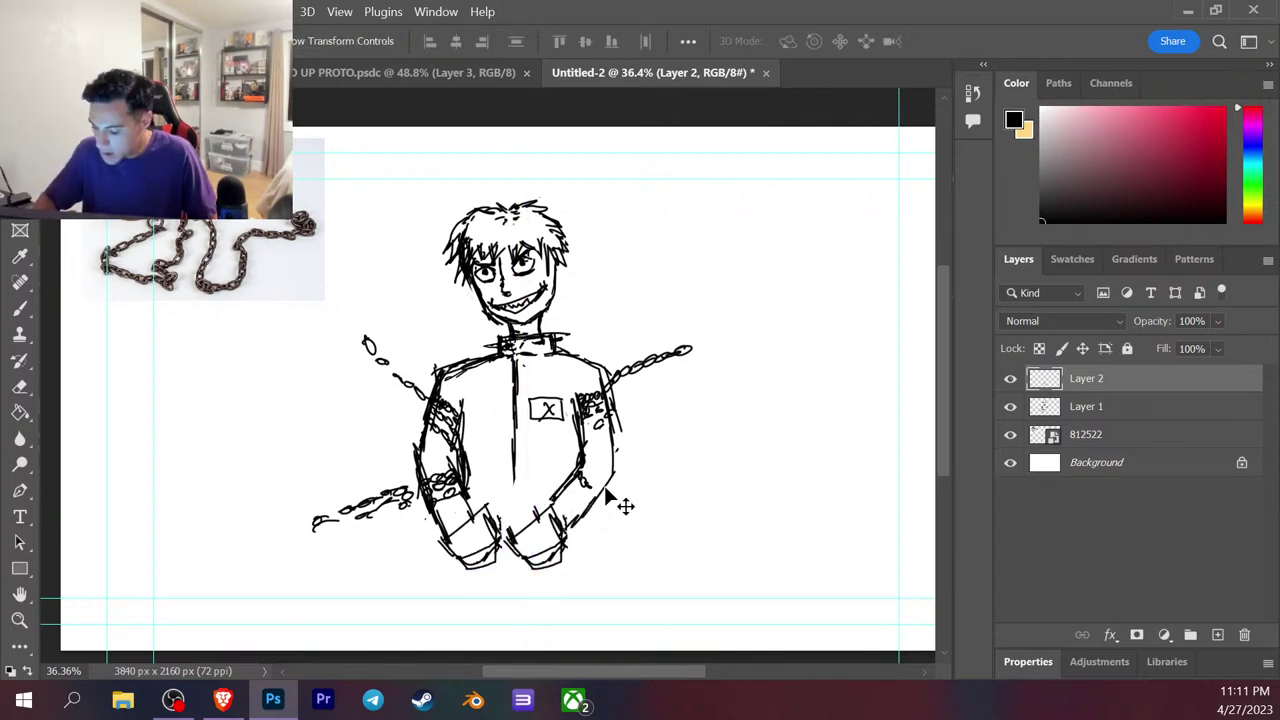
Try to mirror the copied hand with a horizontal view flip, and undo the copy's move.
{"action": "left_click", "coordinate": [341, 11]}
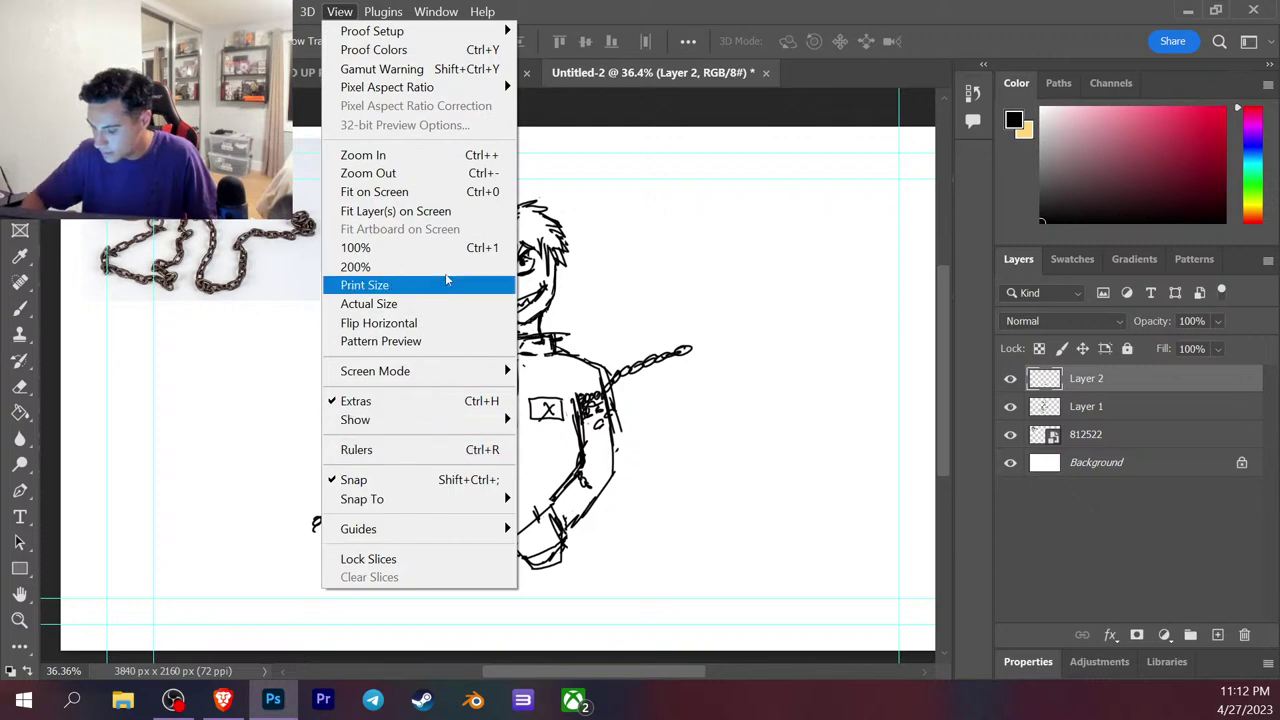
{"action": "mouse_move", "coordinate": [230, 11]}
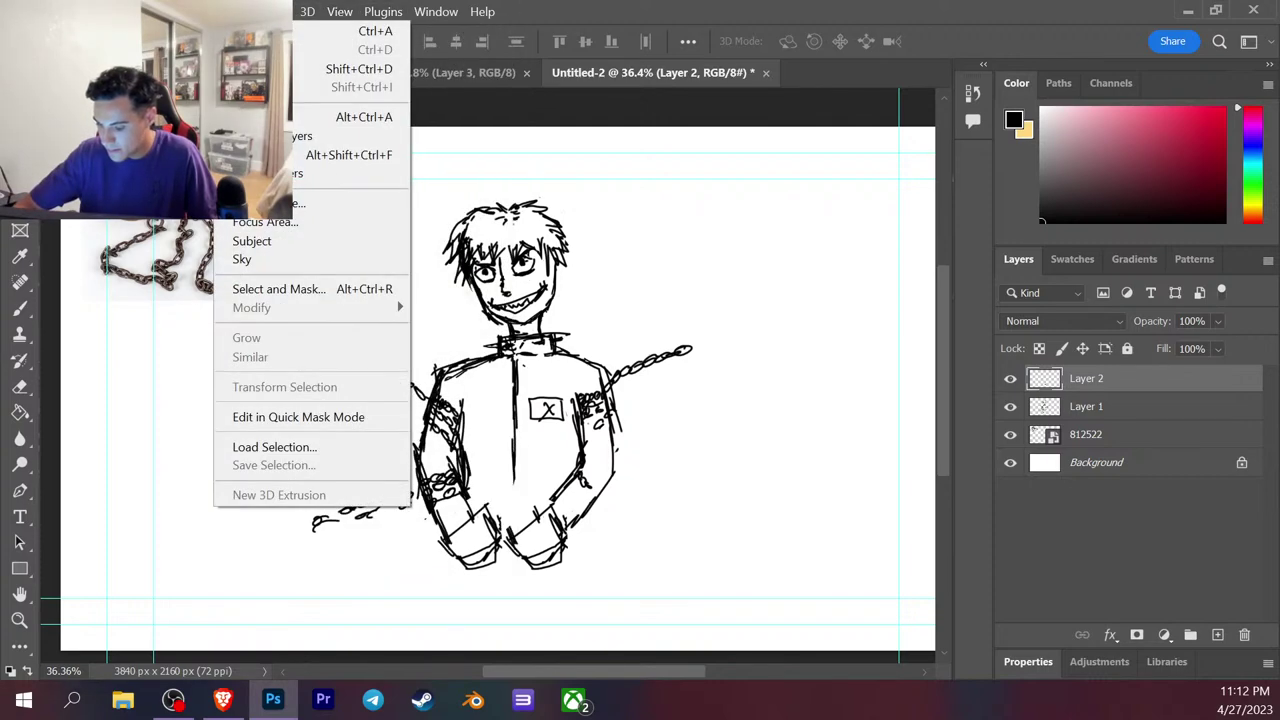
{"action": "left_click", "coordinate": [190, 11]}
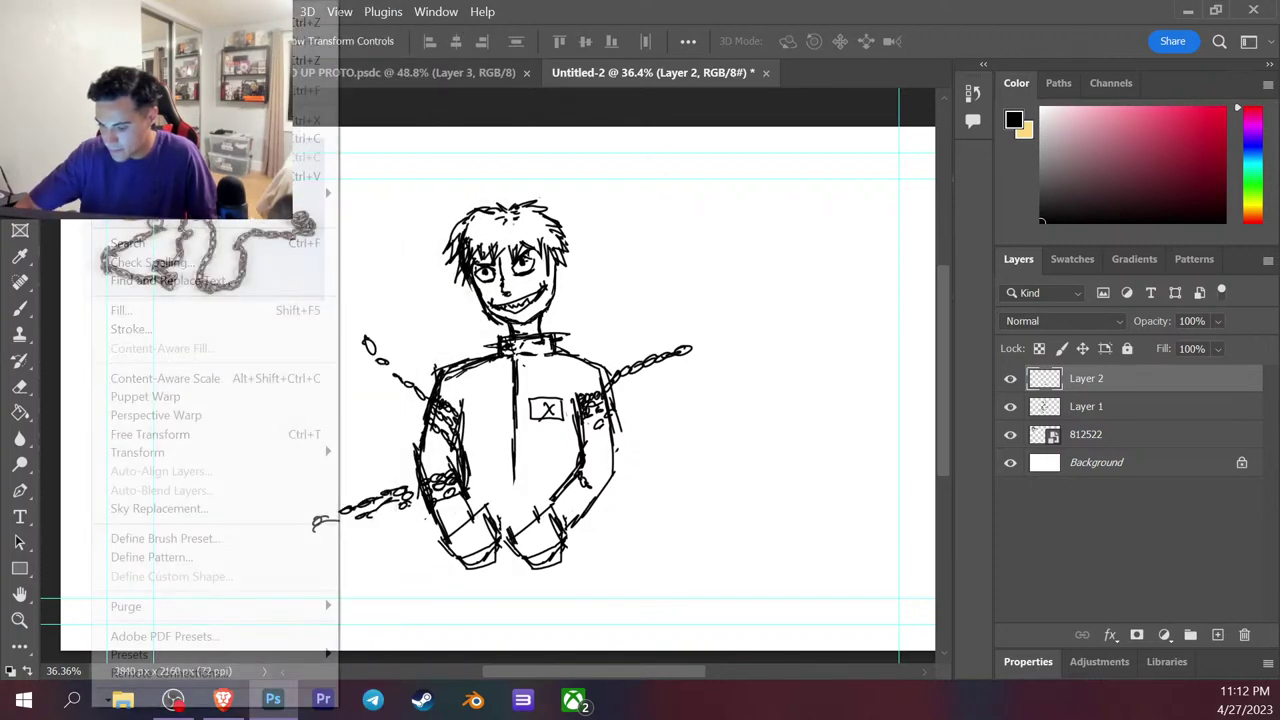
{"action": "mouse_move", "coordinate": [105, 11]}
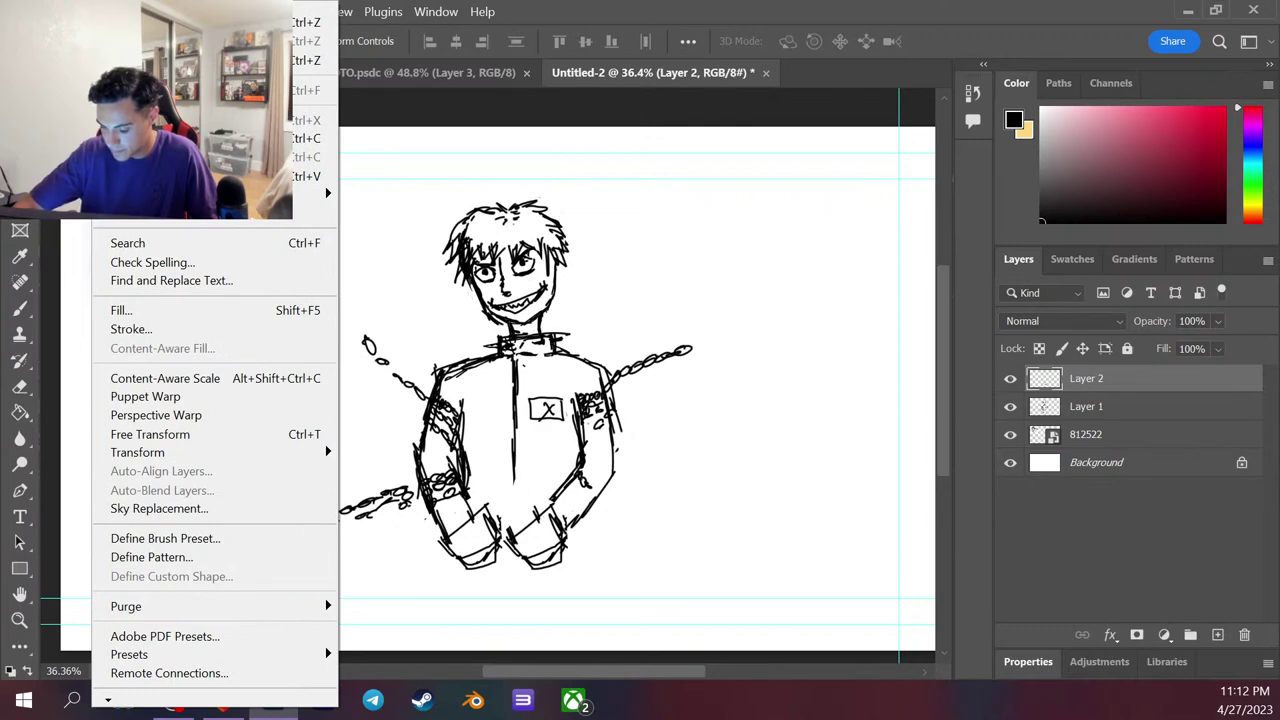
{"action": "mouse_move", "coordinate": [381, 11]}
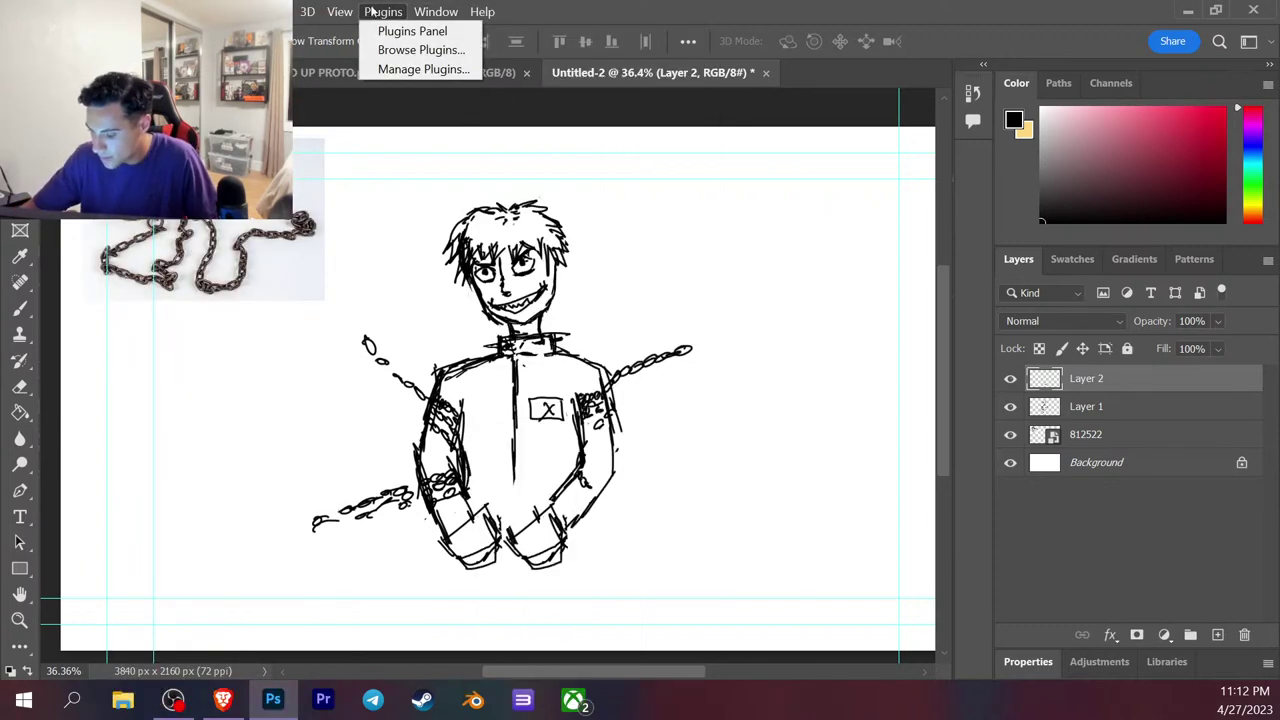
{"action": "mouse_move", "coordinate": [340, 11]}
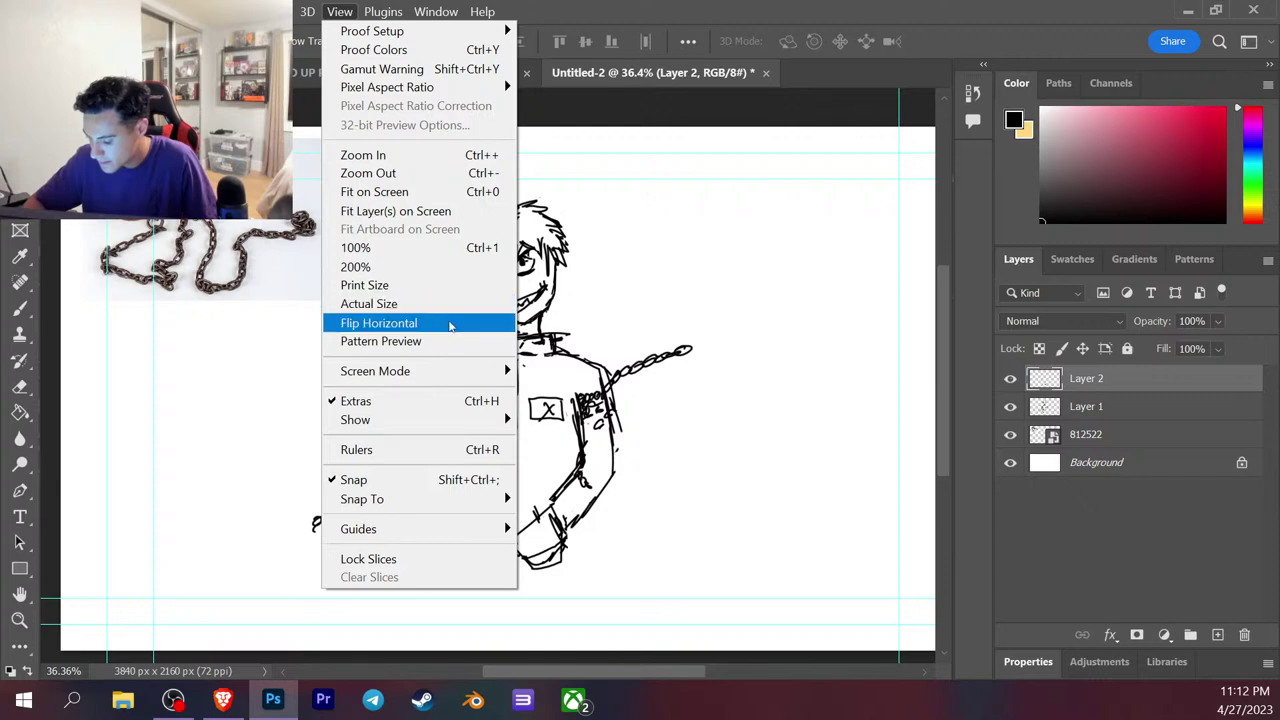
{"action": "left_click", "coordinate": [450, 324]}
{"action": "key", "text": "ctrl+z"}
{"action": "key", "text": "ctrl+z"}
{"action": "key", "text": "ctrl+z"}
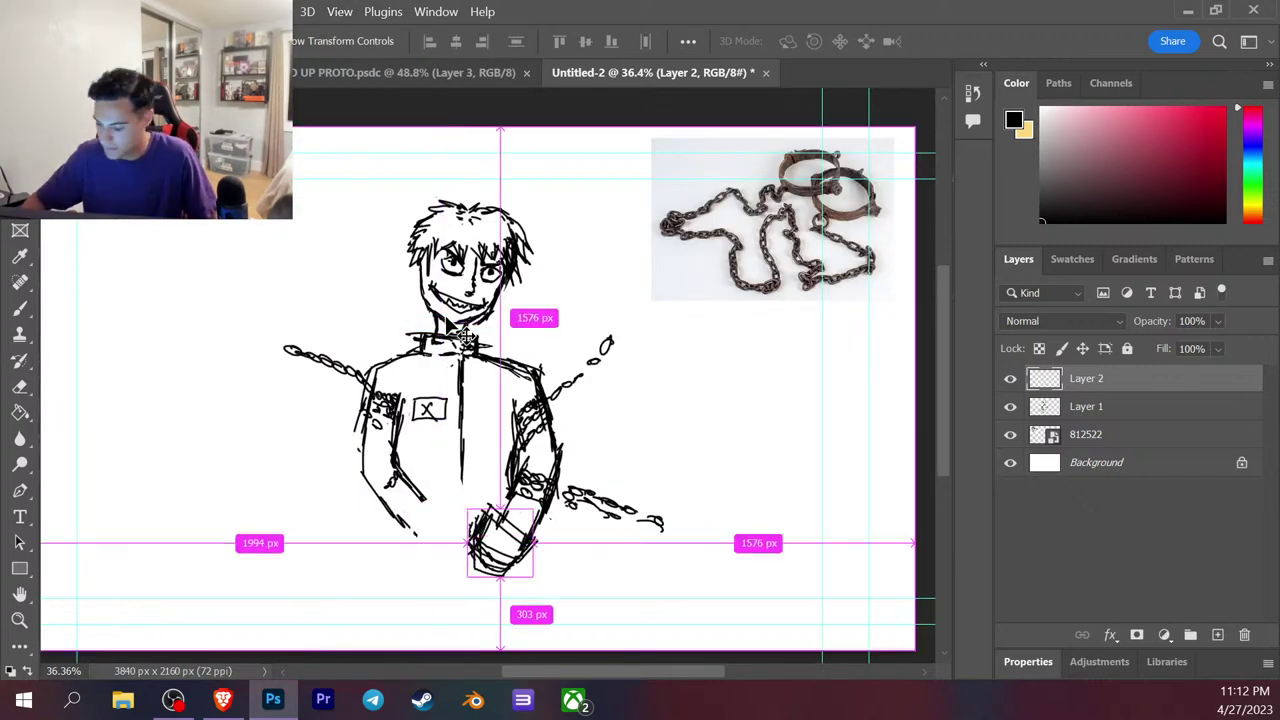
Turn off the horizontal flip of the canvas view.
{"action": "left_click", "coordinate": [375, 12]}
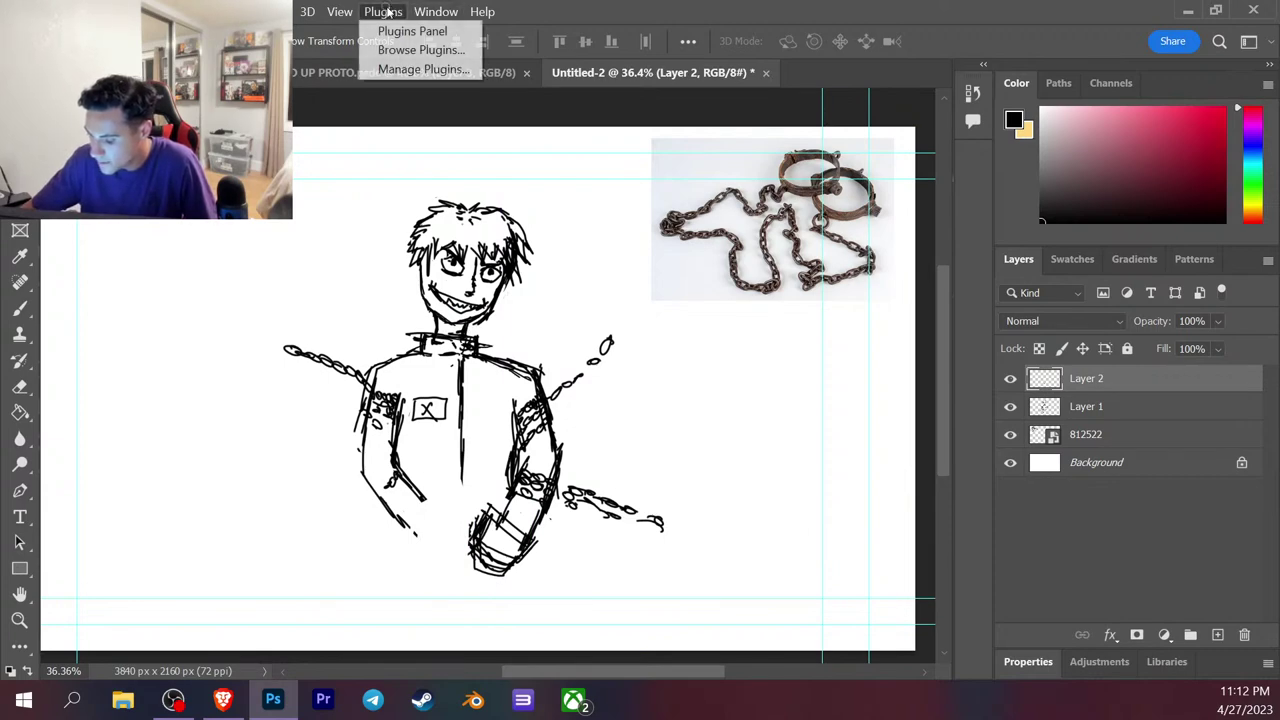
{"action": "left_click", "coordinate": [345, 12]}
{"action": "left_click", "coordinate": [436, 12]}
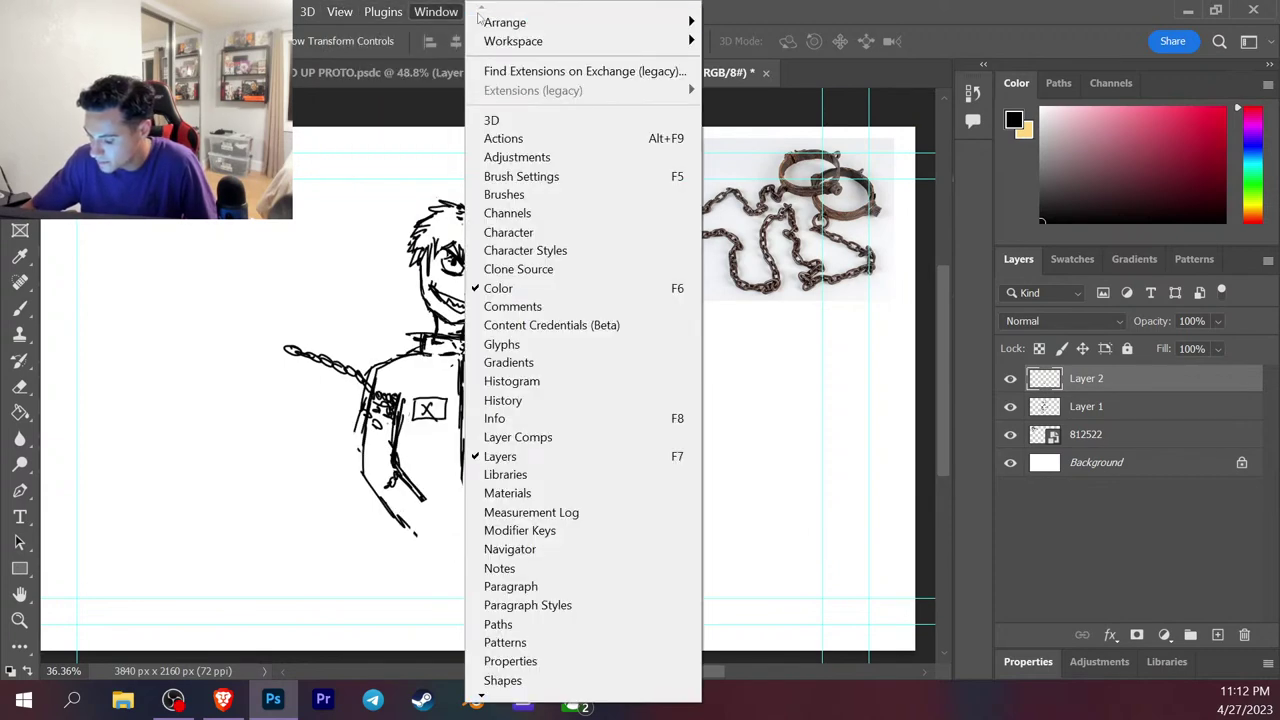
{"action": "mouse_move", "coordinate": [340, 12]}
{"action": "left_click", "coordinate": [339, 12]}
{"action": "left_click", "coordinate": [339, 12]}
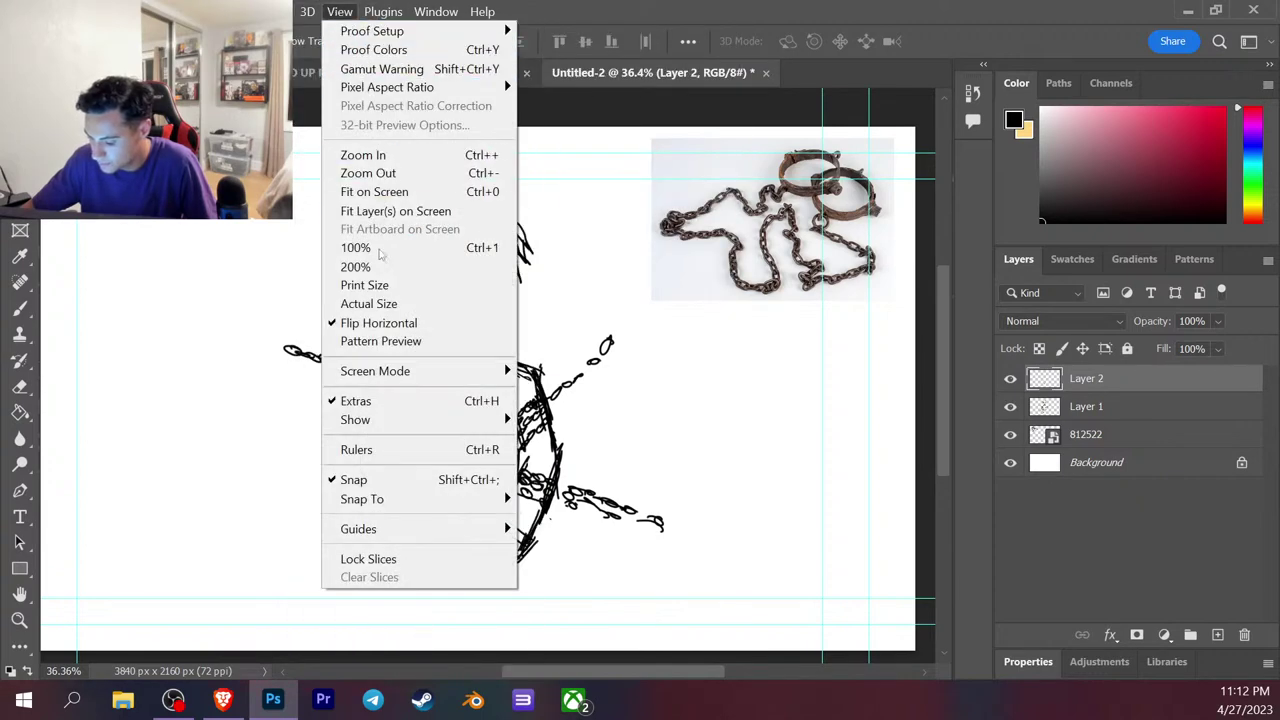
{"action": "left_click", "coordinate": [380, 323]}
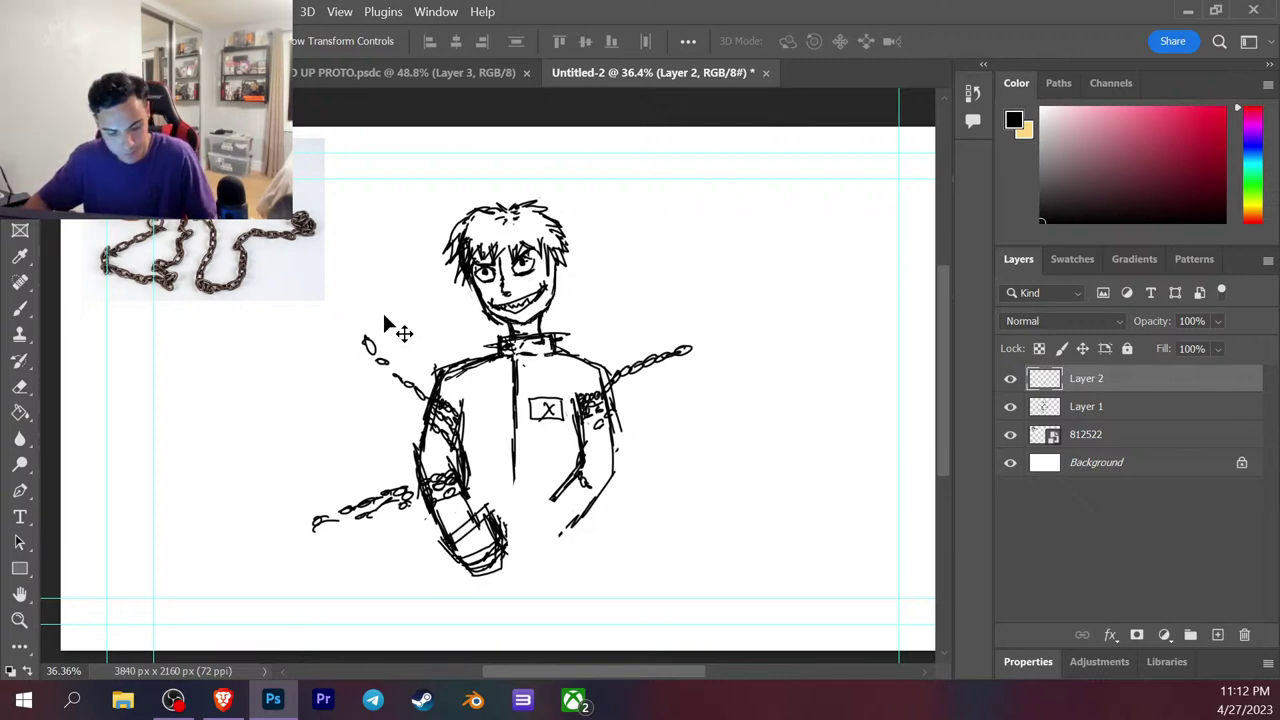
Move the copied hand to the right-hand sleeve's end and rotate it about 89° so it points inward toward the other hand.
{"action": "left_click_drag", "start_coordinate": [503, 534], "coordinate": [569, 537]}
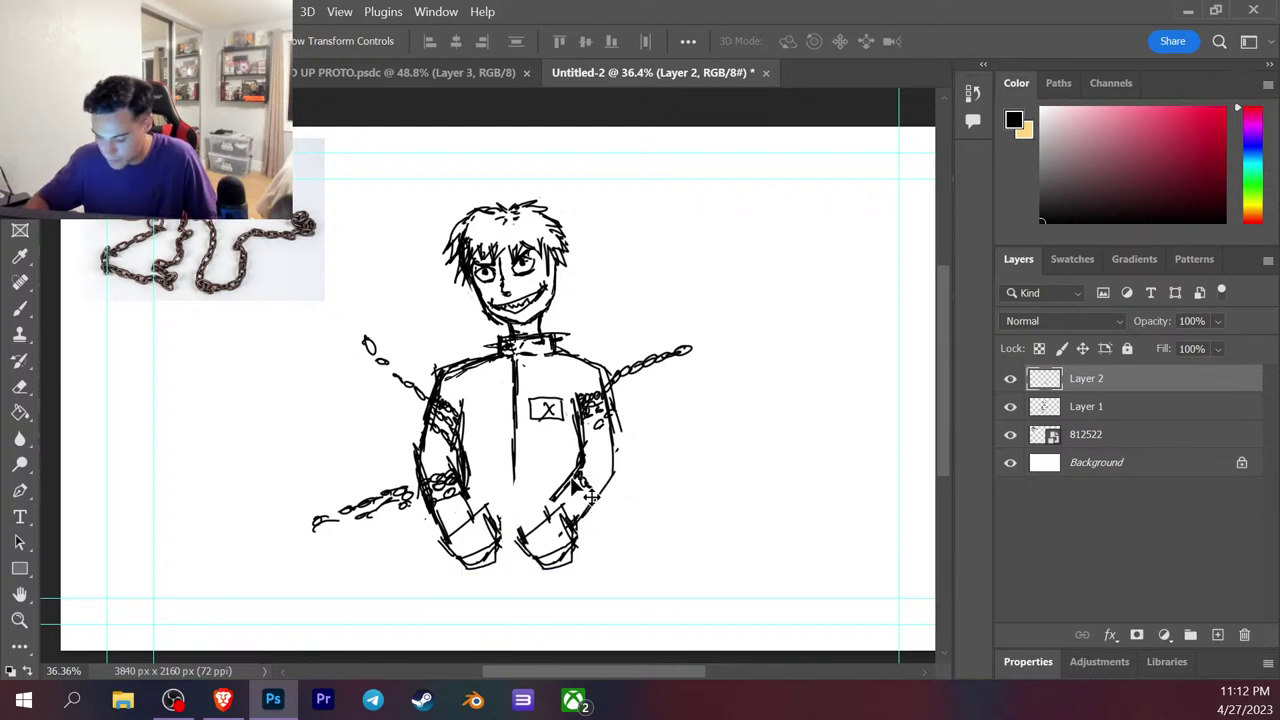
{"action": "key", "text": "ctrl"}
{"action": "key", "text": "ctrl+t"}
{"action": "left_click_drag", "start_coordinate": [606, 498], "coordinate": [610, 572]}
{"action": "left_click_drag", "start_coordinate": [594, 498], "coordinate": [566, 530]}
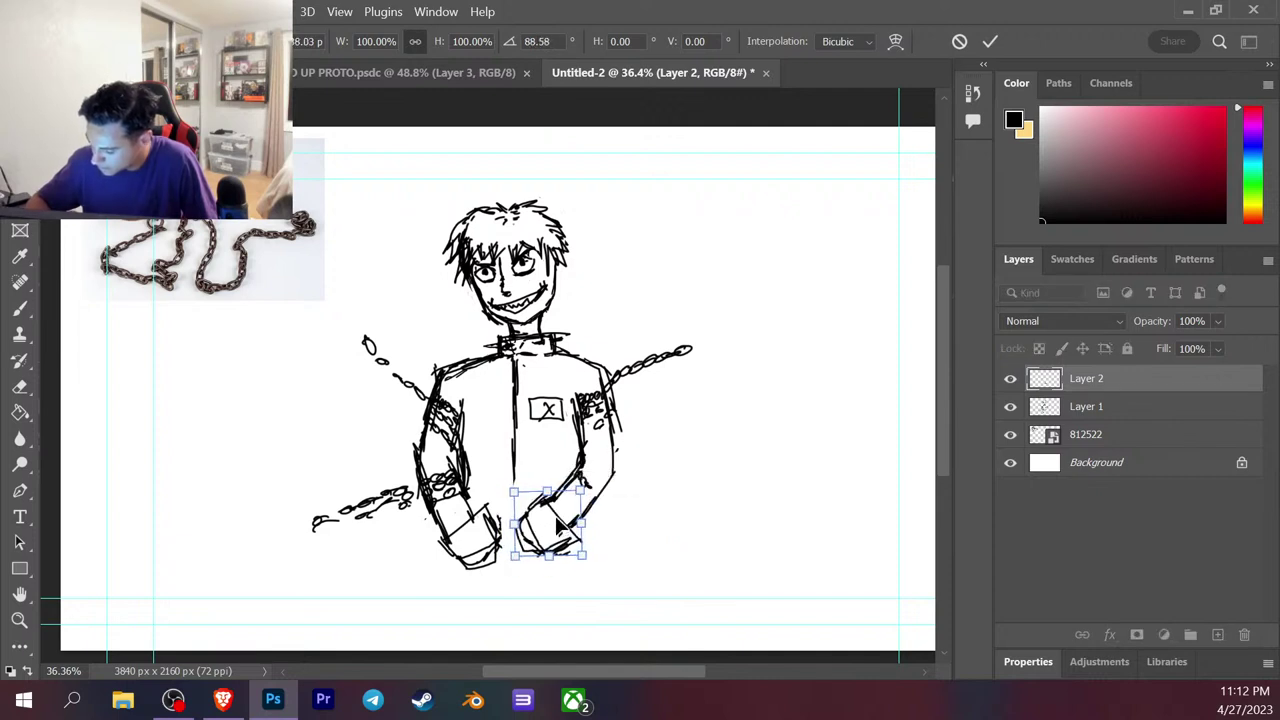
{"action": "key", "text": "Return"}
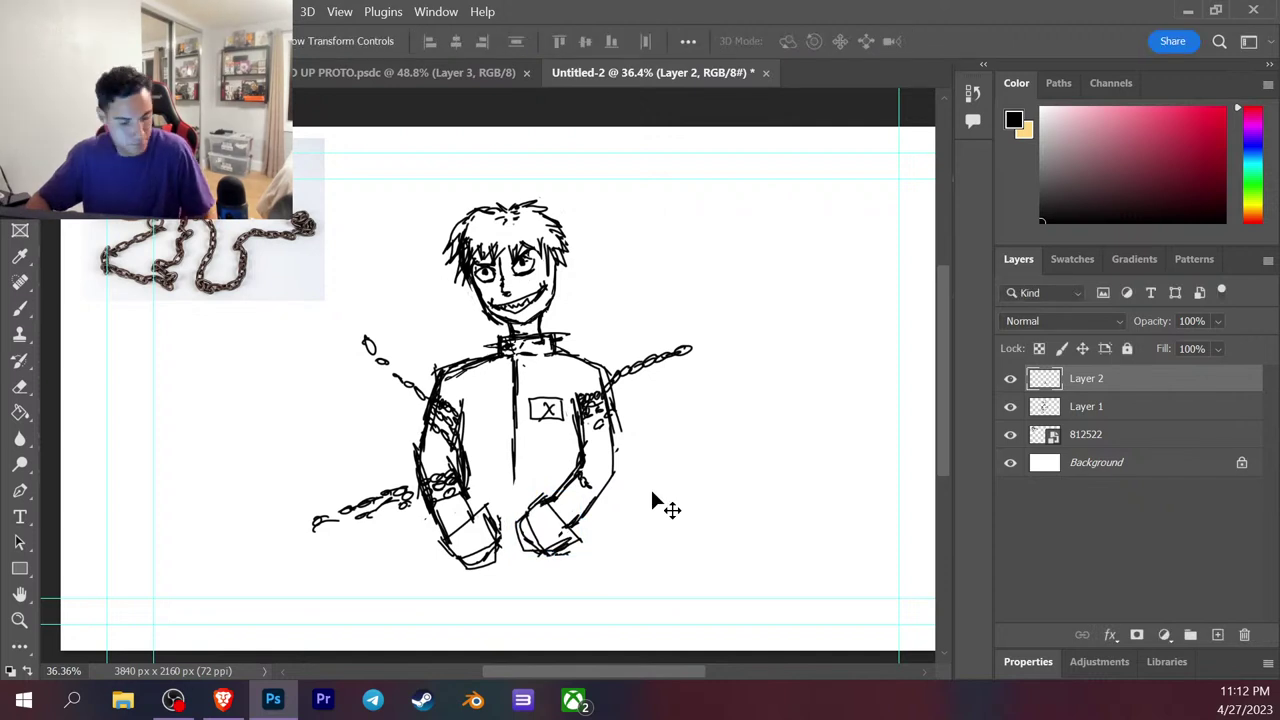
Draw a short link between the hands, wrap chain links around the right-hand forearm, and extend two chains outward and down from it.
{"action": "key", "text": "b"}
{"action": "left_click_drag", "start_coordinate": [492, 532], "coordinate": [522, 526]}
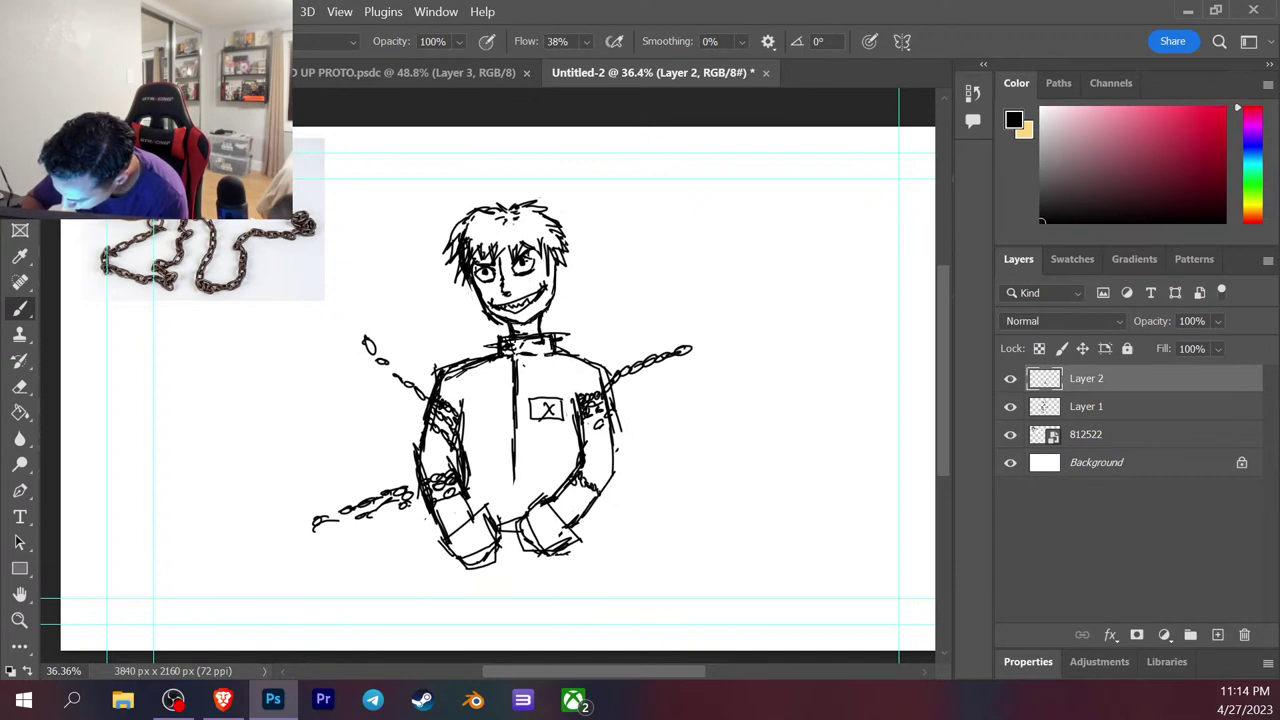
{"action": "mouse_move", "coordinate": [580, 494]}
{"action": "left_mouse_down"}
{"action": "mouse_move", "coordinate": [586, 508]}
{"action": "mouse_move", "coordinate": [558, 492]}
{"action": "mouse_move", "coordinate": [582, 515]}
{"action": "mouse_move", "coordinate": [705, 522]}
{"action": "left_mouse_up"}
{"action": "mouse_move", "coordinate": [598, 490]}
{"action": "left_mouse_down"}
{"action": "mouse_move", "coordinate": [716, 526]}
{"action": "mouse_move", "coordinate": [610, 497]}
{"action": "mouse_move", "coordinate": [652, 525]}
{"action": "mouse_move", "coordinate": [745, 555]}
{"action": "left_mouse_up"}
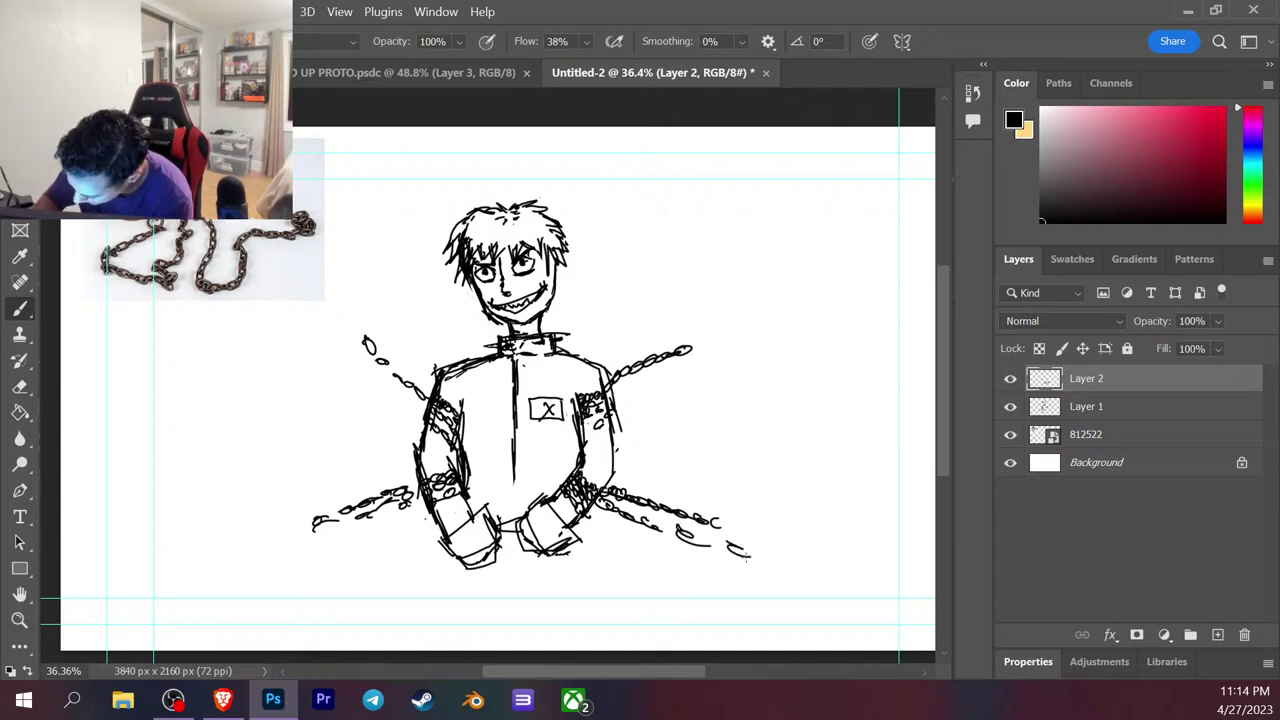
{"action": "left_click_drag", "start_coordinate": [672, 522], "coordinate": [686, 532]}
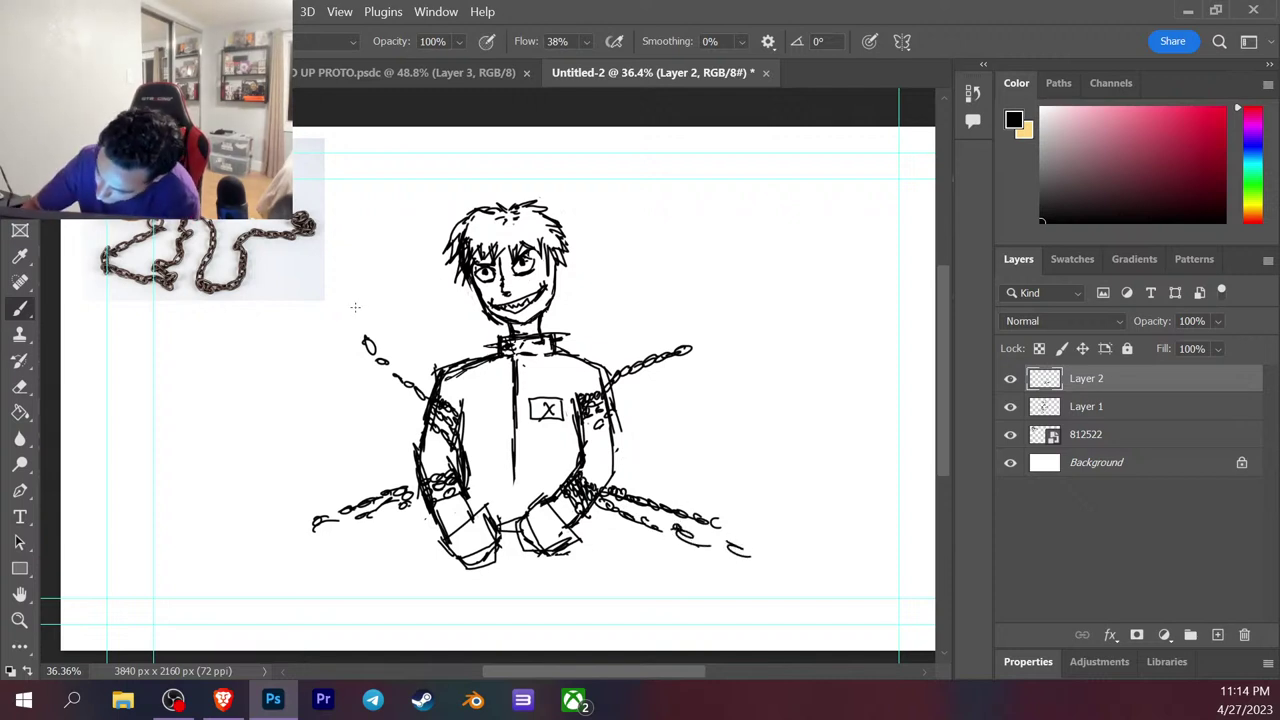
Extend the upper left-hand chain outward and upward, filling its gaps with links down to the upper arm.
{"action": "left_click_drag", "start_coordinate": [324, 292], "coordinate": [368, 344]}
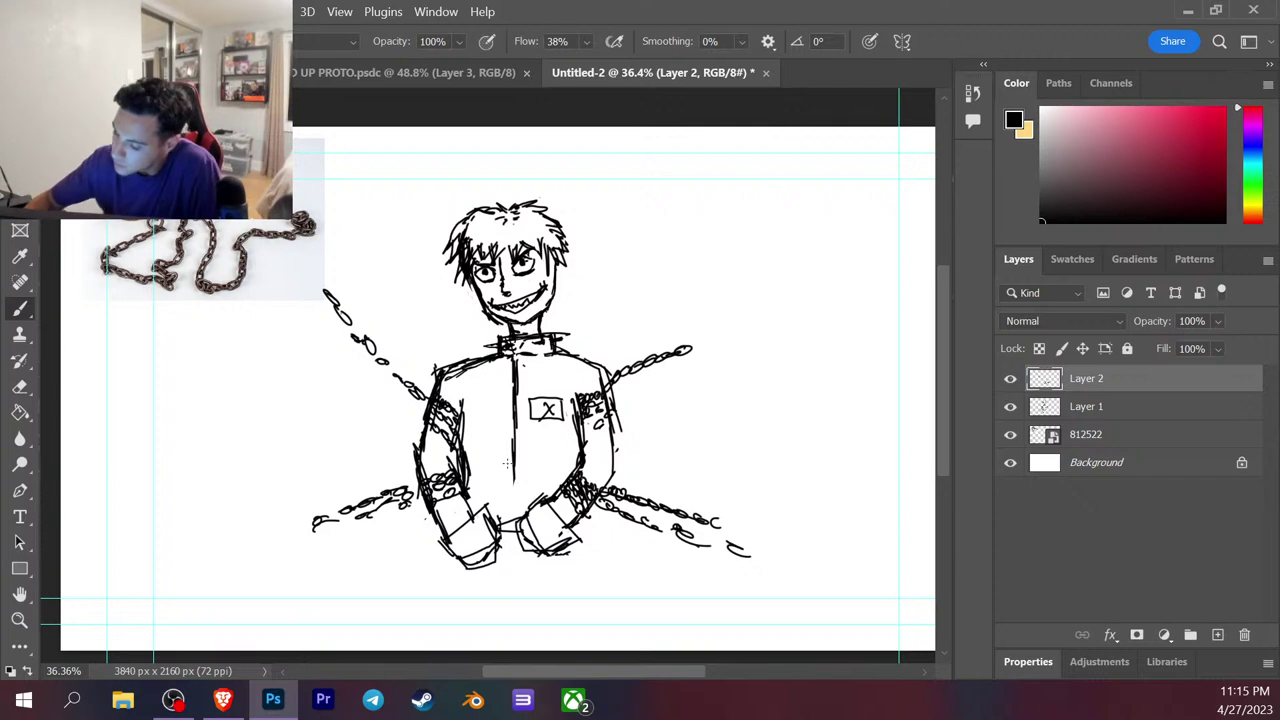
{"action": "left_click_drag", "start_coordinate": [378, 350], "coordinate": [400, 374]}
{"action": "mouse_move", "coordinate": [356, 324]}
{"action": "left_mouse_down"}
{"action": "mouse_move", "coordinate": [372, 342]}
{"action": "mouse_move", "coordinate": [354, 328]}
{"action": "left_mouse_up"}
{"action": "left_click_drag", "start_coordinate": [312, 270], "coordinate": [322, 286]}
{"action": "left_click_drag", "start_coordinate": [370, 342], "coordinate": [422, 392]}
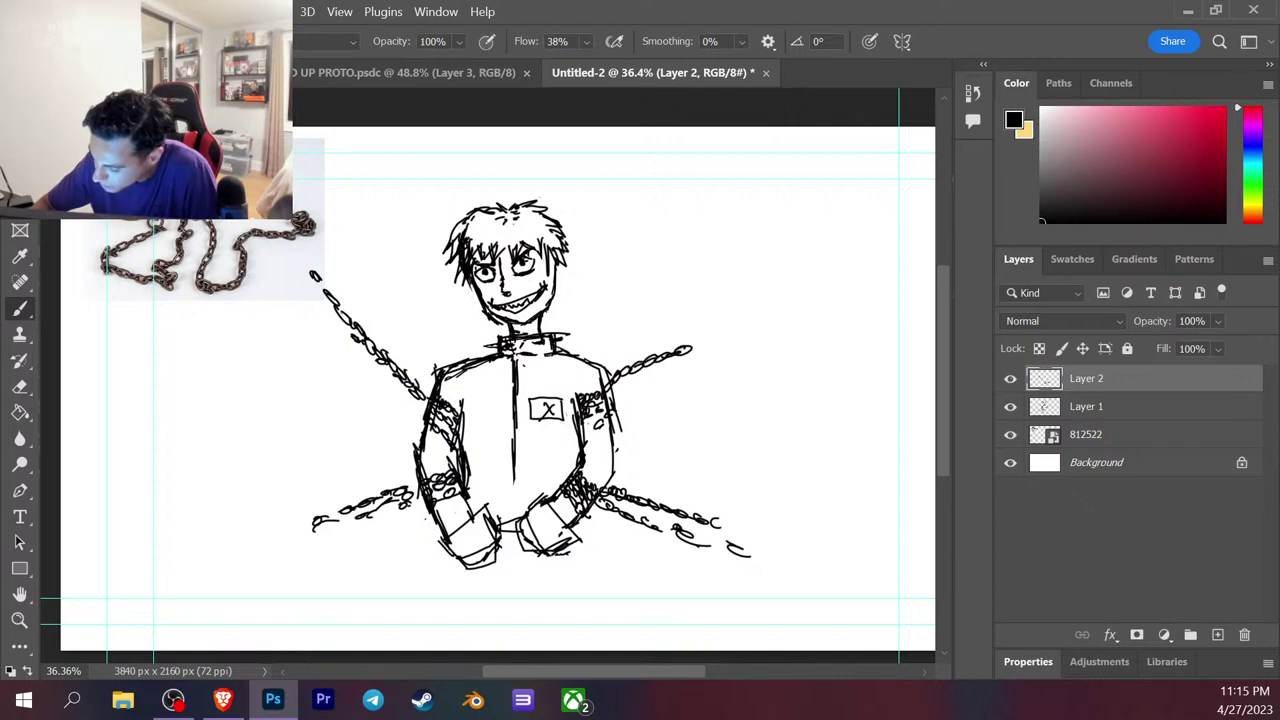
{"action": "mouse_move", "coordinate": [316, 286]}
{"action": "left_mouse_down"}
{"action": "mouse_move", "coordinate": [330, 296]}
{"action": "mouse_move", "coordinate": [300, 268]}
{"action": "left_mouse_up"}
Lengthen the upper right-hand chain toward the canvas corner, and extend the lower left-hand chains outward with more links.
{"action": "left_click_drag", "start_coordinate": [608, 404], "coordinate": [622, 388]}
{"action": "mouse_move", "coordinate": [694, 348]}
{"action": "left_mouse_down"}
{"action": "mouse_move", "coordinate": [752, 272]}
{"action": "mouse_move", "coordinate": [803, 236]}
{"action": "mouse_move", "coordinate": [830, 188]}
{"action": "left_mouse_up"}
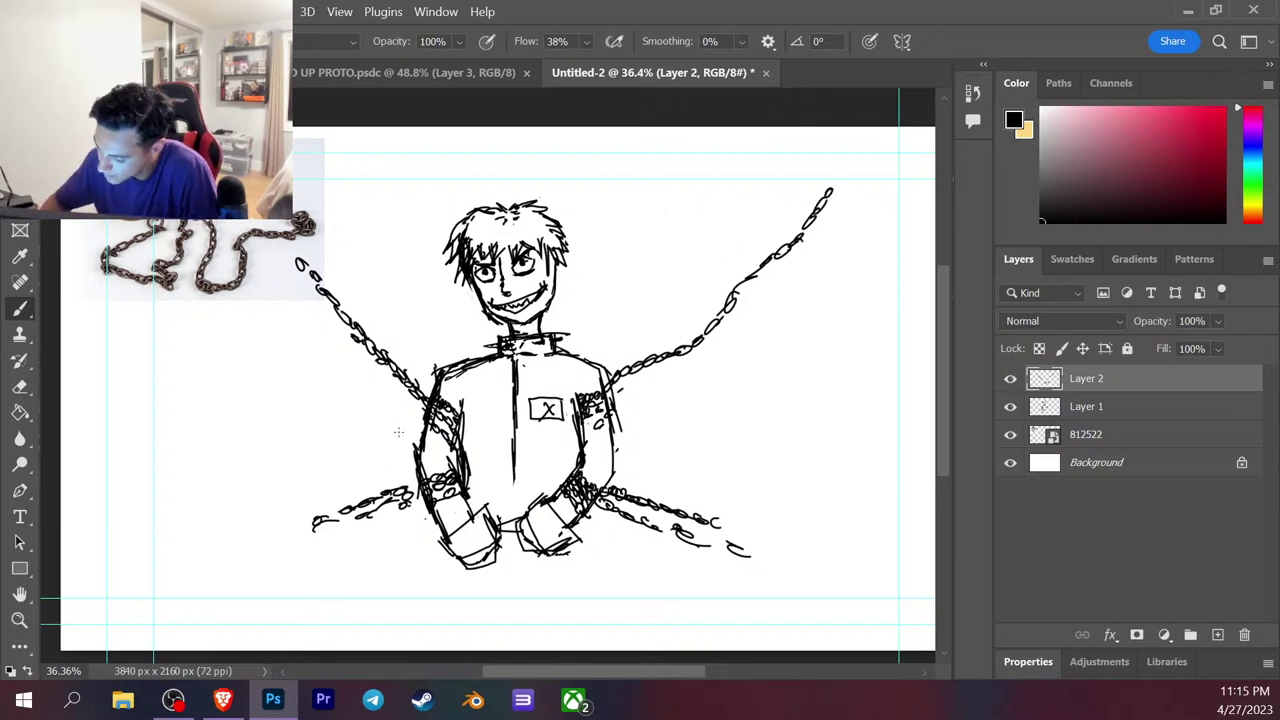
{"action": "mouse_move", "coordinate": [306, 521]}
{"action": "left_mouse_down"}
{"action": "mouse_move", "coordinate": [275, 543]}
{"action": "mouse_move", "coordinate": [231, 536]}
{"action": "mouse_move", "coordinate": [271, 555]}
{"action": "mouse_move", "coordinate": [218, 560]}
{"action": "left_mouse_up"}
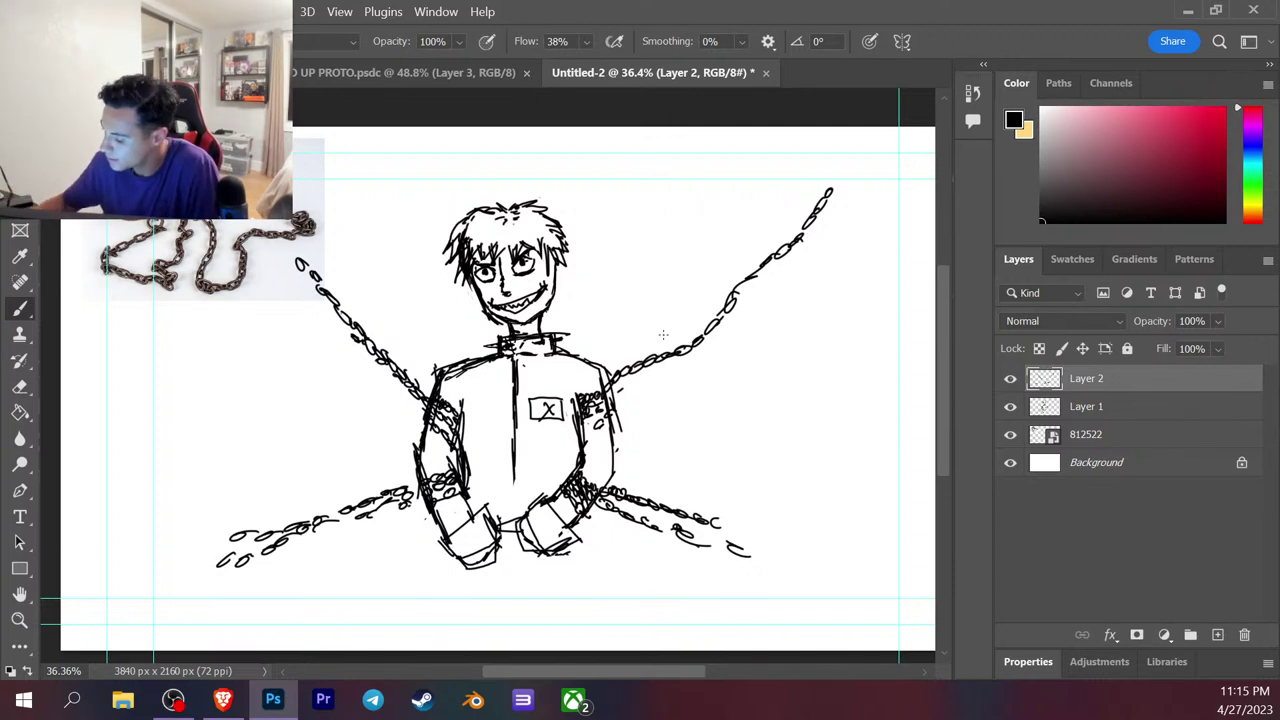
Erase most of the upper right-hand chain, and clean up the collar and shoulder lines on Layer 1.
{"action": "mouse_move", "coordinate": [836, 188]}
{"action": "left_mouse_down"}
{"action": "mouse_move", "coordinate": [684, 363]}
{"action": "mouse_move", "coordinate": [687, 334]}
{"action": "mouse_move", "coordinate": [676, 365]}
{"action": "mouse_move", "coordinate": [792, 253]}
{"action": "mouse_move", "coordinate": [828, 183]}
{"action": "left_mouse_up"}
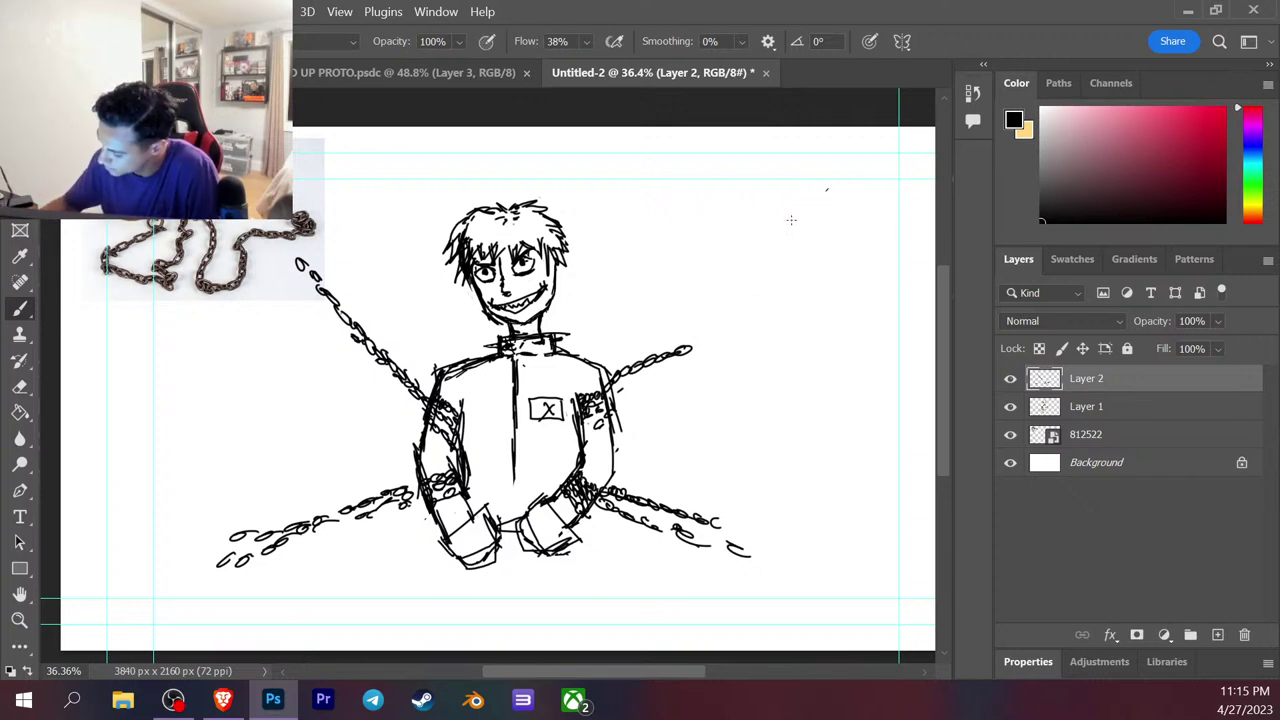
{"action": "left_click_drag", "start_coordinate": [682, 342], "coordinate": [698, 326]}
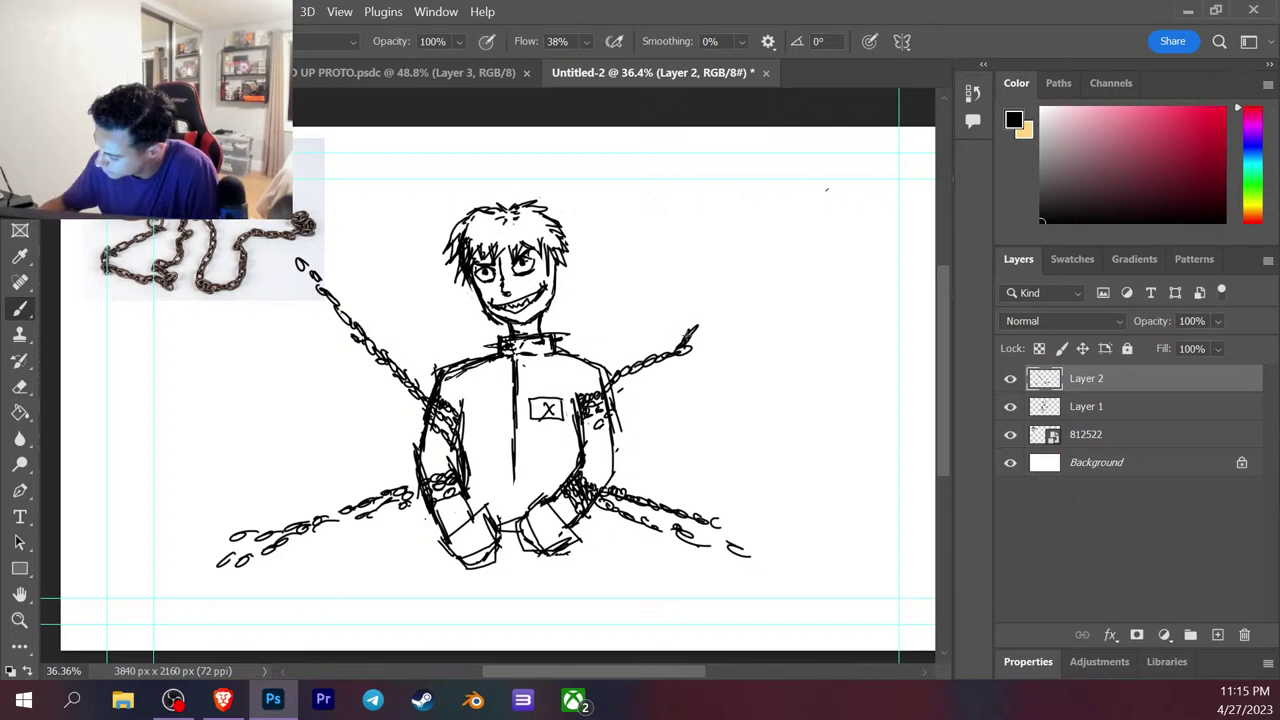
{"action": "left_click", "coordinate": [1105, 412]}
{"action": "mouse_move", "coordinate": [697, 338]}
{"action": "left_mouse_down"}
{"action": "mouse_move", "coordinate": [680, 355]}
{"action": "mouse_move", "coordinate": [682, 324]}
{"action": "mouse_move", "coordinate": [628, 365]}
{"action": "mouse_move", "coordinate": [616, 425]}
{"action": "mouse_move", "coordinate": [600, 352]}
{"action": "mouse_move", "coordinate": [505, 345]}
{"action": "mouse_move", "coordinate": [582, 343]}
{"action": "mouse_move", "coordinate": [510, 325]}
{"action": "mouse_move", "coordinate": [509, 342]}
{"action": "mouse_move", "coordinate": [462, 366]}
{"action": "mouse_move", "coordinate": [508, 342]}
{"action": "mouse_move", "coordinate": [555, 342]}
{"action": "mouse_move", "coordinate": [600, 384]}
{"action": "left_mouse_up"}
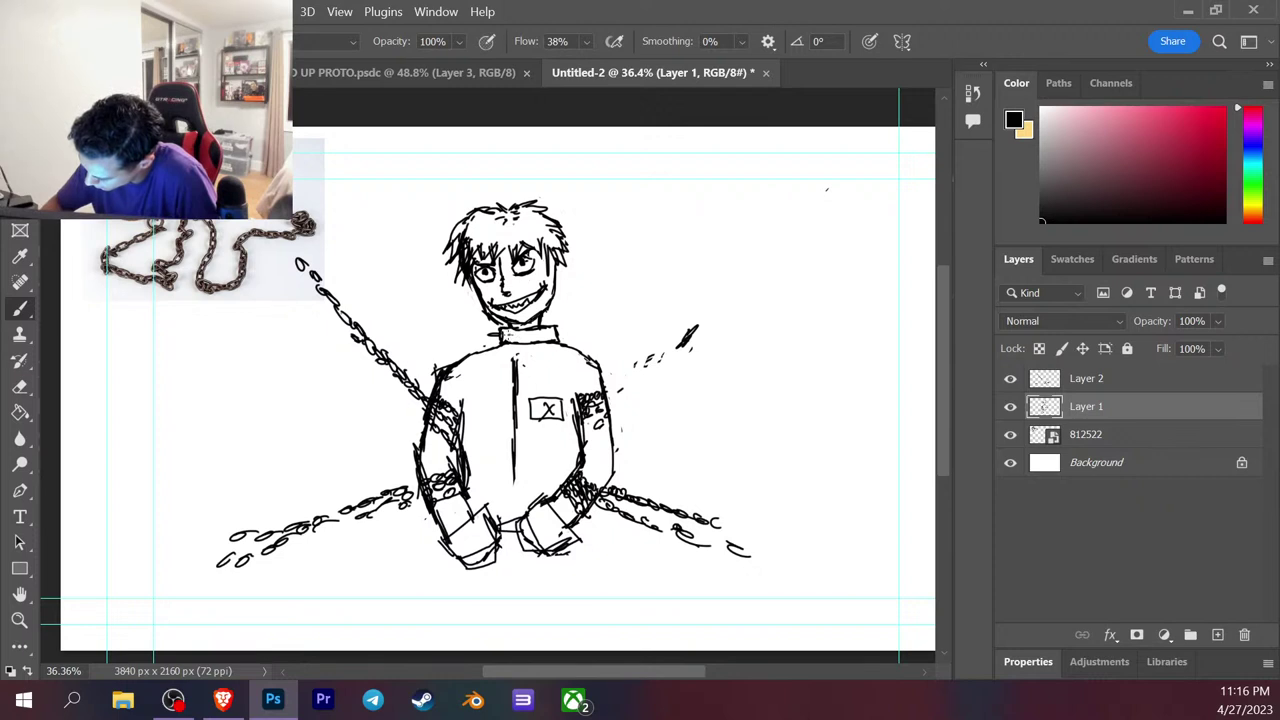
Add studs along the collar, rough in a chain rising outward from its left side, and begin a link on its right side.
{"action": "left_click_drag", "start_coordinate": [512, 336], "coordinate": [546, 334]}
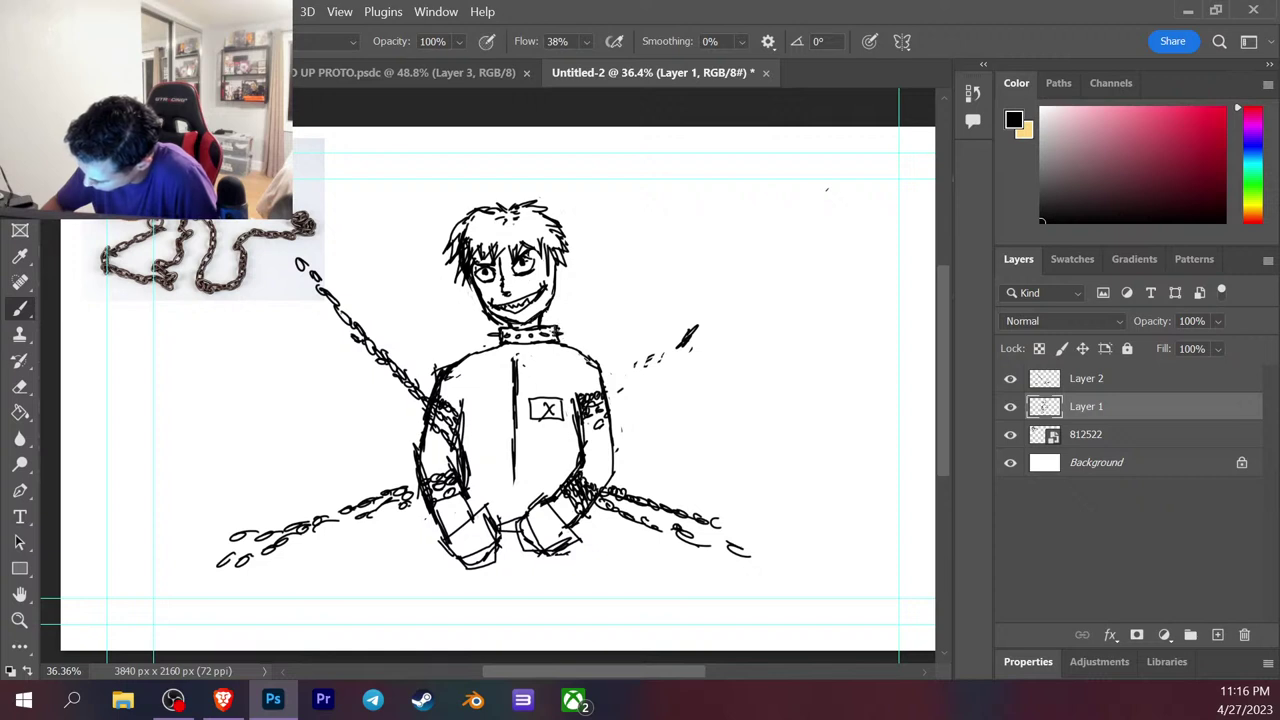
{"action": "mouse_move", "coordinate": [494, 330]}
{"action": "left_mouse_down"}
{"action": "mouse_move", "coordinate": [455, 300]}
{"action": "mouse_move", "coordinate": [496, 327]}
{"action": "left_mouse_up"}
{"action": "left_click_drag", "start_coordinate": [434, 264], "coordinate": [446, 296]}
{"action": "left_click_drag", "start_coordinate": [412, 234], "coordinate": [440, 282]}
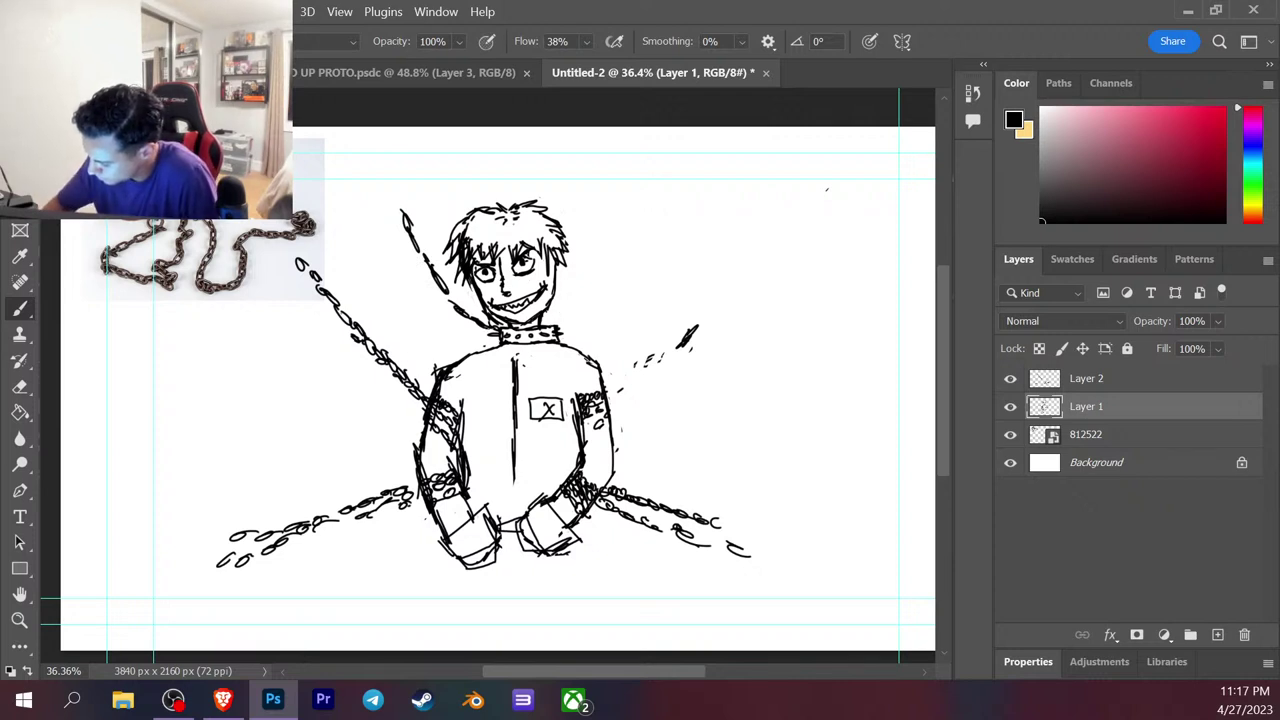
{"action": "mouse_move", "coordinate": [562, 324]}
{"action": "left_mouse_down"}
{"action": "mouse_move", "coordinate": [560, 344]}
{"action": "mouse_move", "coordinate": [582, 314]}
{"action": "left_mouse_up"}
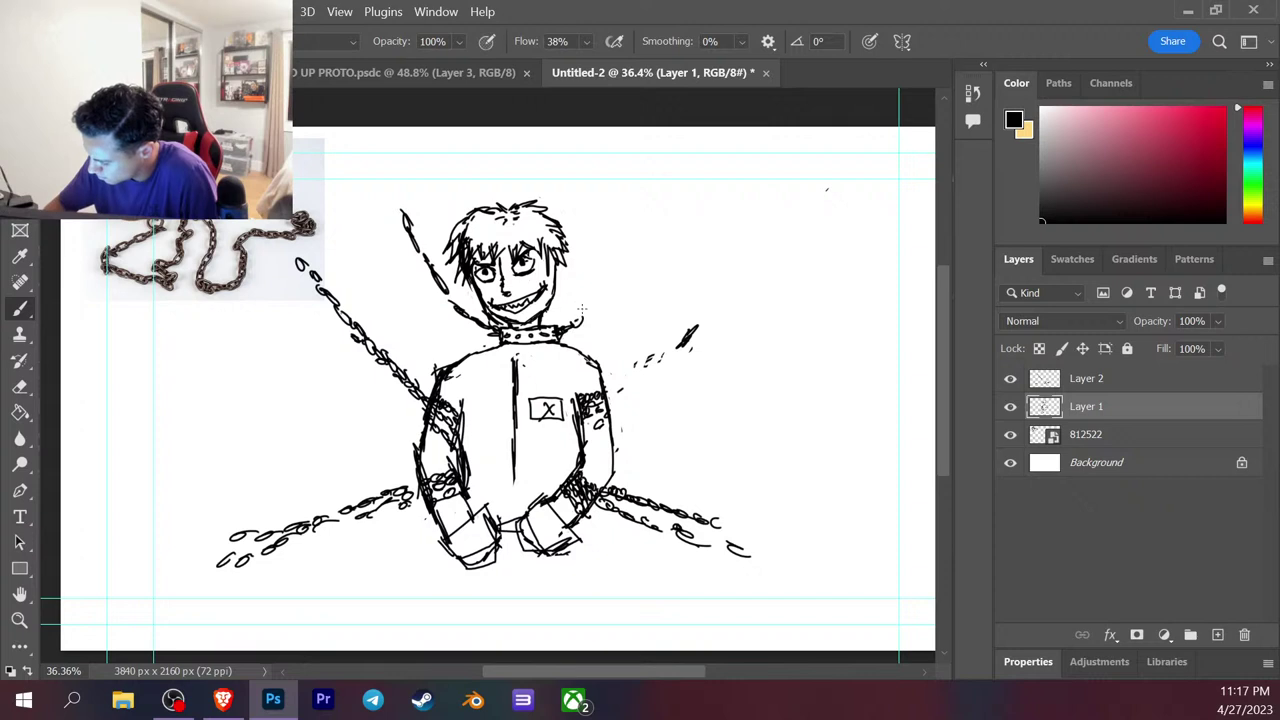
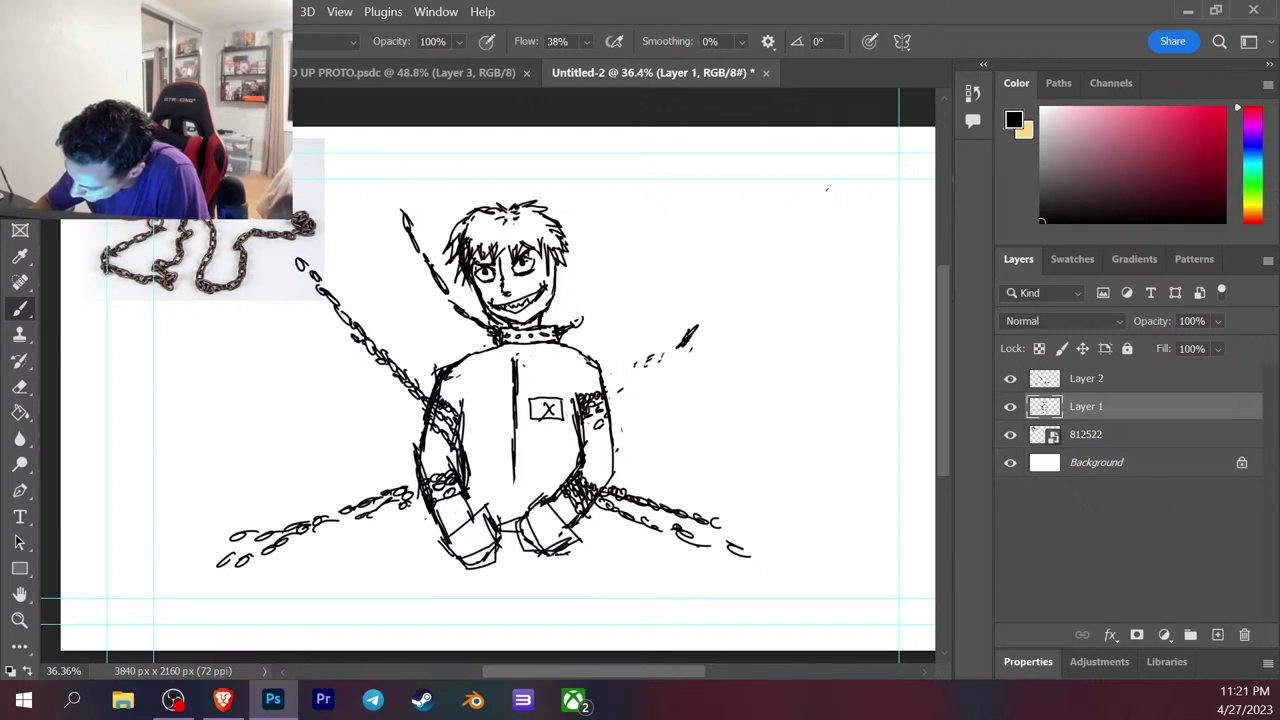
Fill in links on the left-hand collar chain and draw a second, longer chain from the collar toward the upper-left canvas corner.
{"action": "mouse_move", "coordinate": [456, 310]}
{"action": "left_mouse_down"}
{"action": "mouse_move", "coordinate": [474, 324]}
{"action": "mouse_move", "coordinate": [424, 268]}
{"action": "left_mouse_up"}
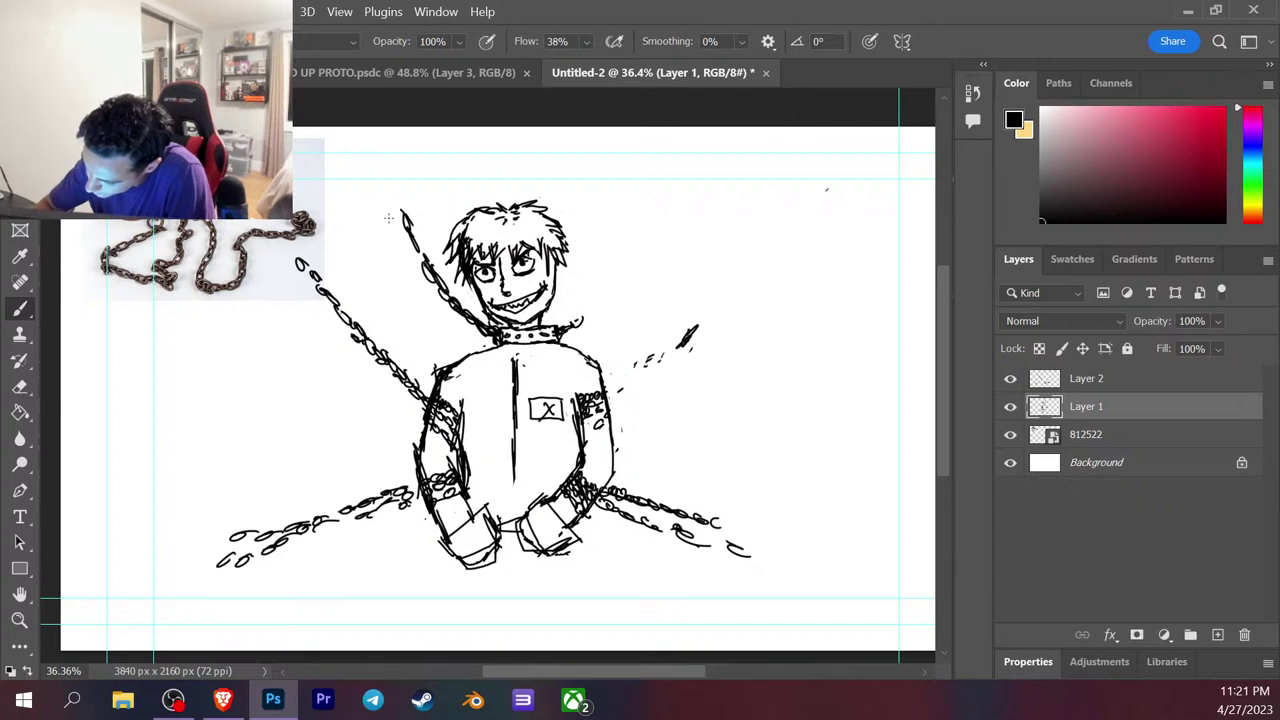
{"action": "mouse_move", "coordinate": [314, 182]}
{"action": "left_mouse_down"}
{"action": "mouse_move", "coordinate": [384, 242]}
{"action": "mouse_move", "coordinate": [344, 214]}
{"action": "left_mouse_up"}
{"action": "left_click_drag", "start_coordinate": [352, 218], "coordinate": [484, 338]}
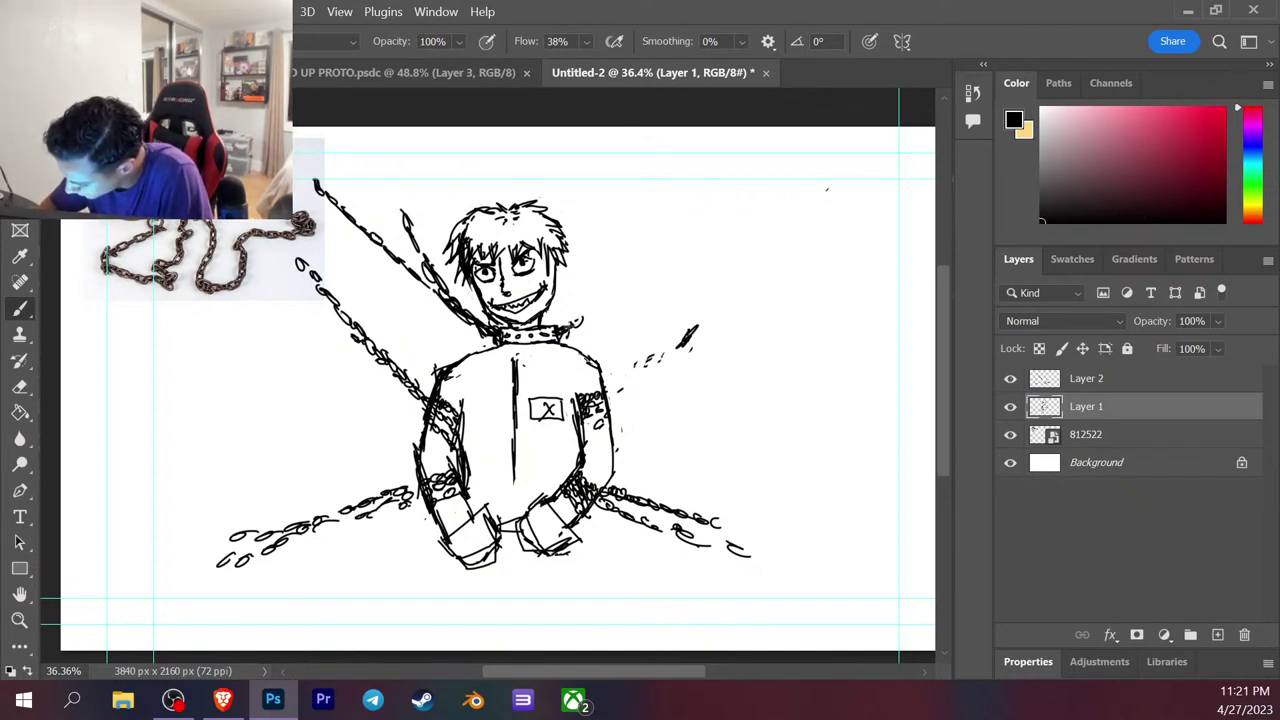
Try a chain of links rising outward from the collar's right side, and remove it.
{"action": "mouse_move", "coordinate": [572, 326]}
{"action": "left_mouse_down"}
{"action": "mouse_move", "coordinate": [651, 264]}
{"action": "mouse_move", "coordinate": [576, 314]}
{"action": "mouse_move", "coordinate": [704, 224]}
{"action": "left_mouse_up"}
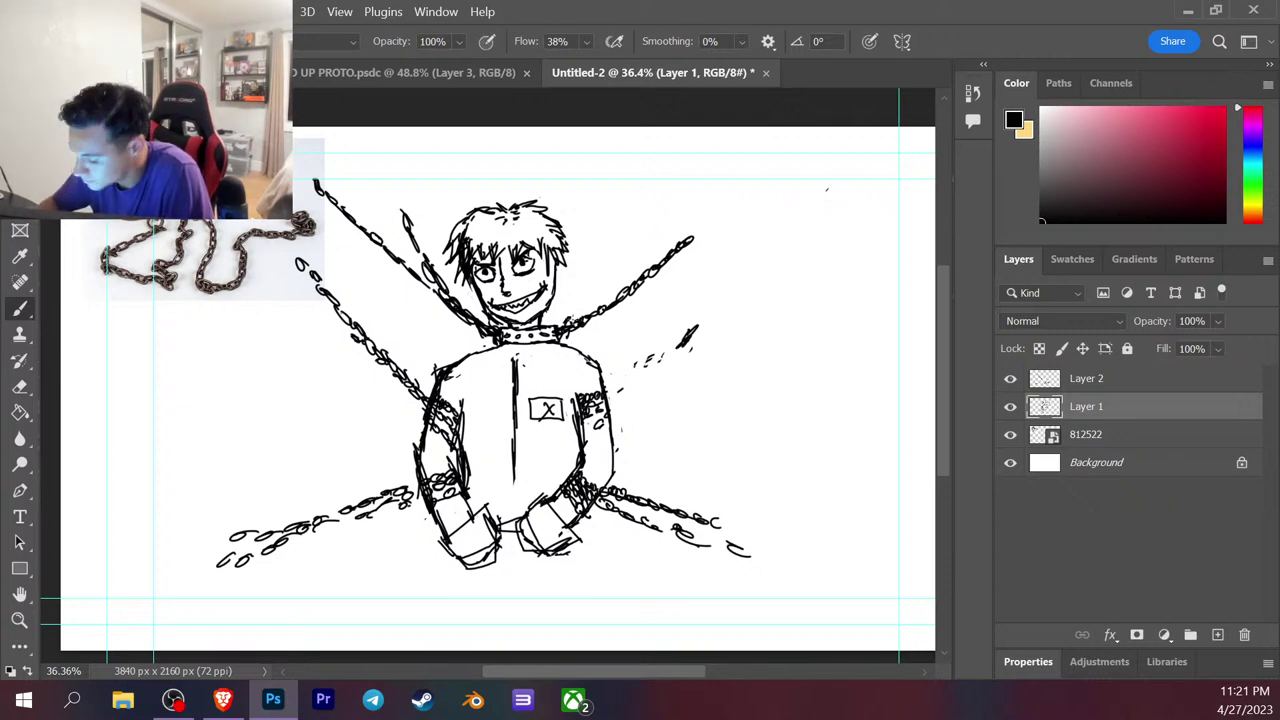
{"action": "key", "text": "ctrl+z"}
{"action": "key", "text": "ctrl+z"}
{"action": "key", "text": "ctrl+z"}
{"action": "key", "text": "ctrl+z"}
{"action": "key", "text": "ctrl+z"}
{"action": "key", "text": "ctrl+z"}
{"action": "key", "text": "ctrl+z"}
{"action": "key", "text": "ctrl+z"}
{"action": "key", "text": "ctrl+z"}
{"action": "key", "text": "ctrl+z"}
{"action": "key", "text": "ctrl+z"}
{"action": "key", "text": "ctrl+z"}
{"action": "key", "text": "ctrl+z"}
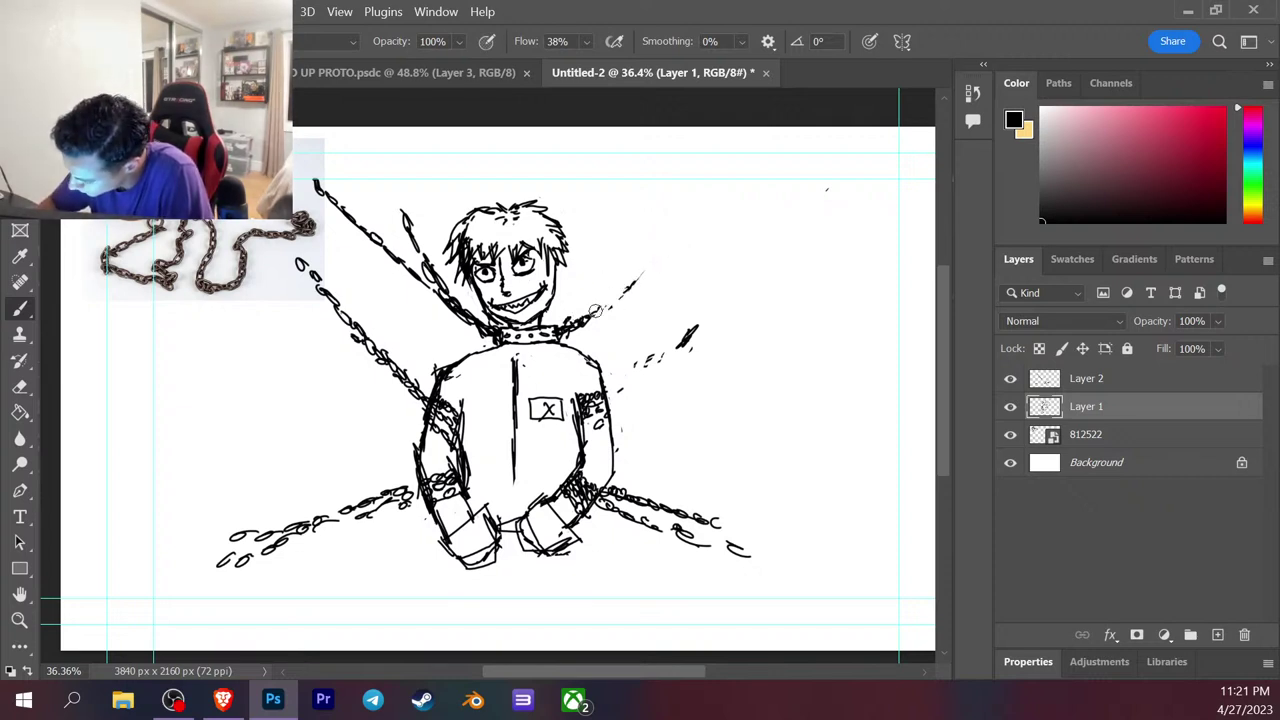
{"action": "key", "text": "ctrl+z"}
{"action": "key", "text": "ctrl+z"}
{"action": "key", "text": "ctrl+z"}
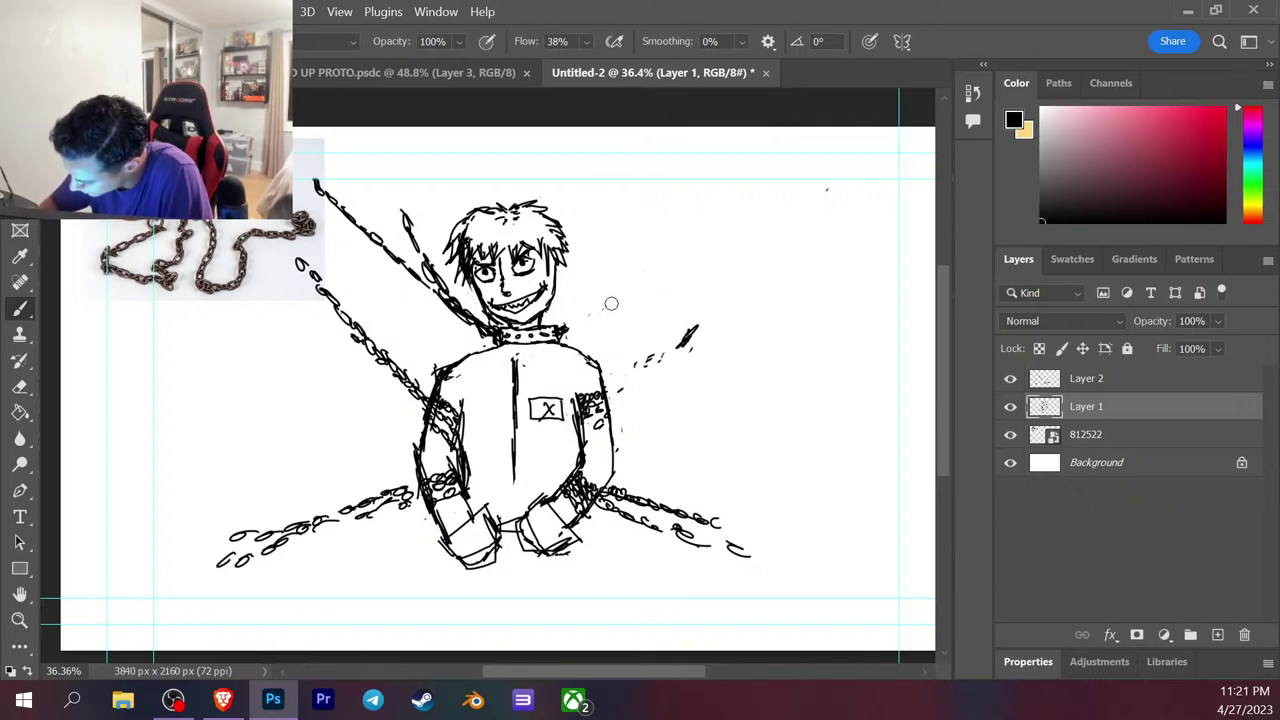
Draw a longer, steeper chain from the collar's right side up toward the canvas's upper edge, and try a fold line on the left-hand chest.
{"action": "left_click_drag", "start_coordinate": [560, 330], "coordinate": [716, 181]}
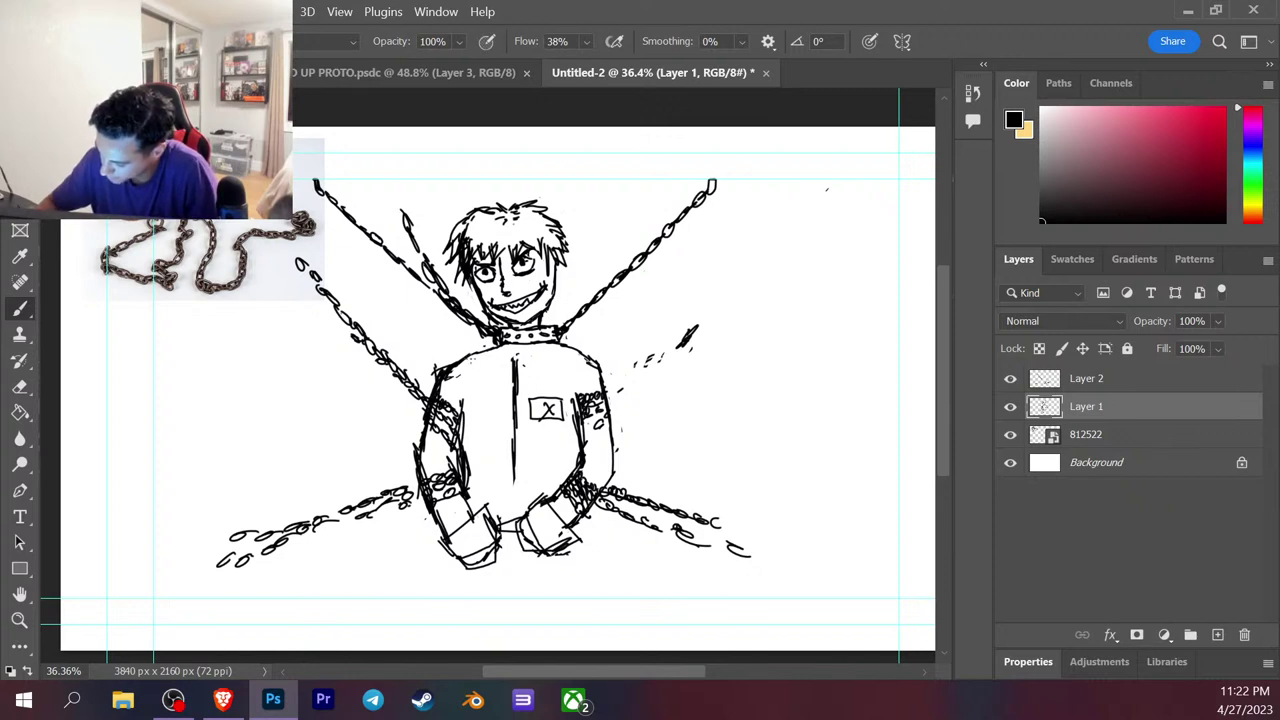
{"action": "left_click_drag", "start_coordinate": [468, 362], "coordinate": [476, 414]}
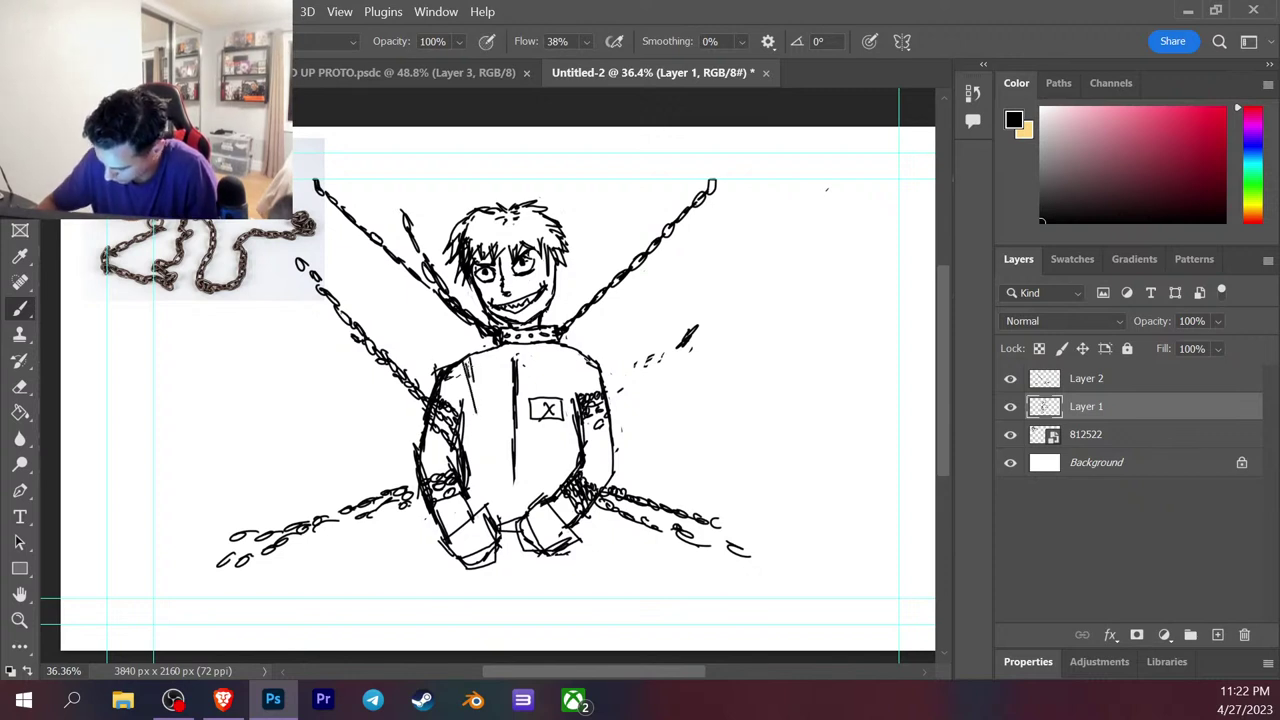
{"action": "mouse_move", "coordinate": [447, 365]}
{"action": "left_mouse_down"}
{"action": "mouse_move", "coordinate": [443, 378]}
{"action": "mouse_move", "coordinate": [476, 362]}
{"action": "mouse_move", "coordinate": [454, 378]}
{"action": "mouse_move", "coordinate": [462, 368]}
{"action": "left_mouse_up"}
{"action": "key", "text": "e"}
{"action": "key", "text": "b"}
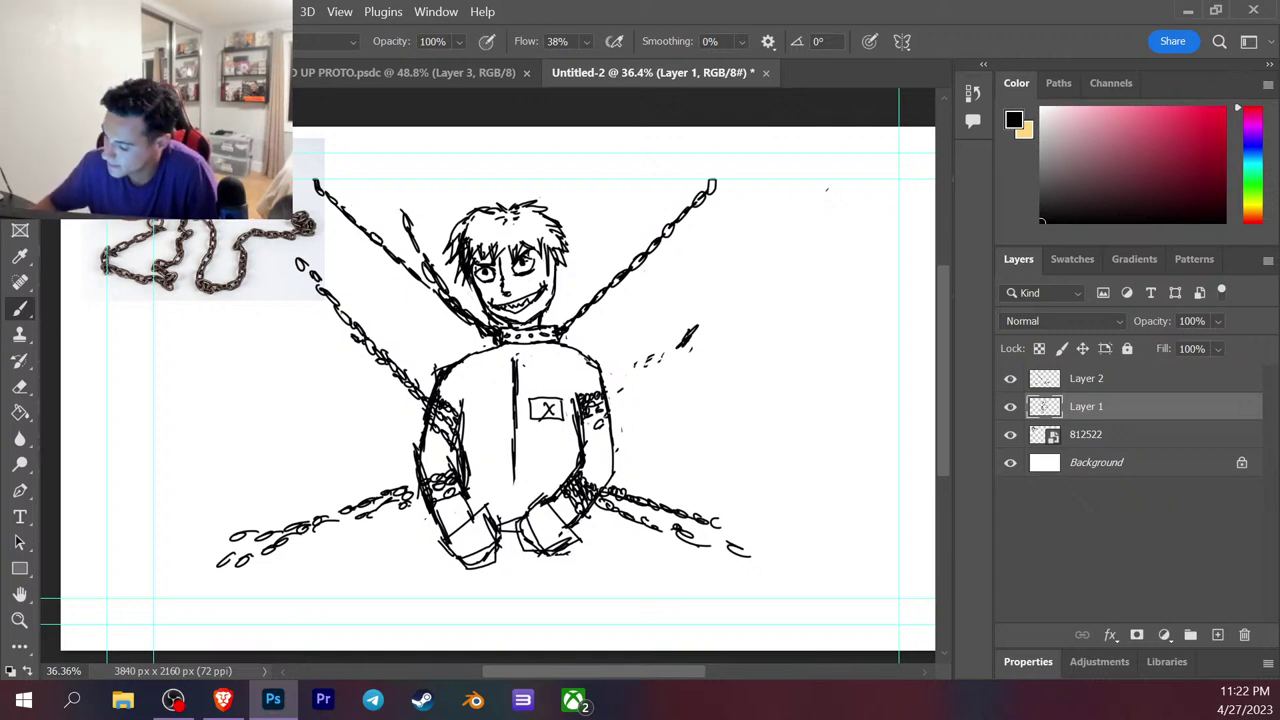
Add links to the chain wrapped around the right-hand upper arm, and thicken the inner sleeve lines on both arms.
{"action": "left_click_drag", "start_coordinate": [586, 414], "coordinate": [600, 402]}
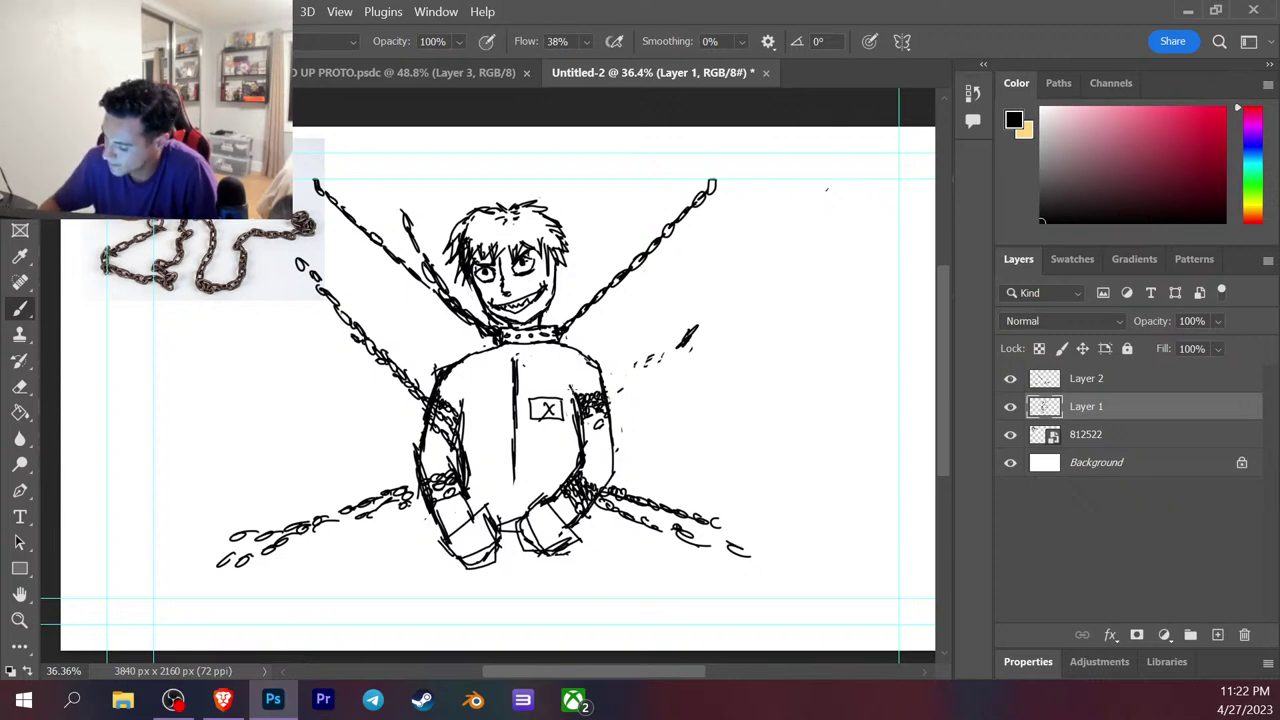
{"action": "left_click_drag", "start_coordinate": [570, 390], "coordinate": [575, 462]}
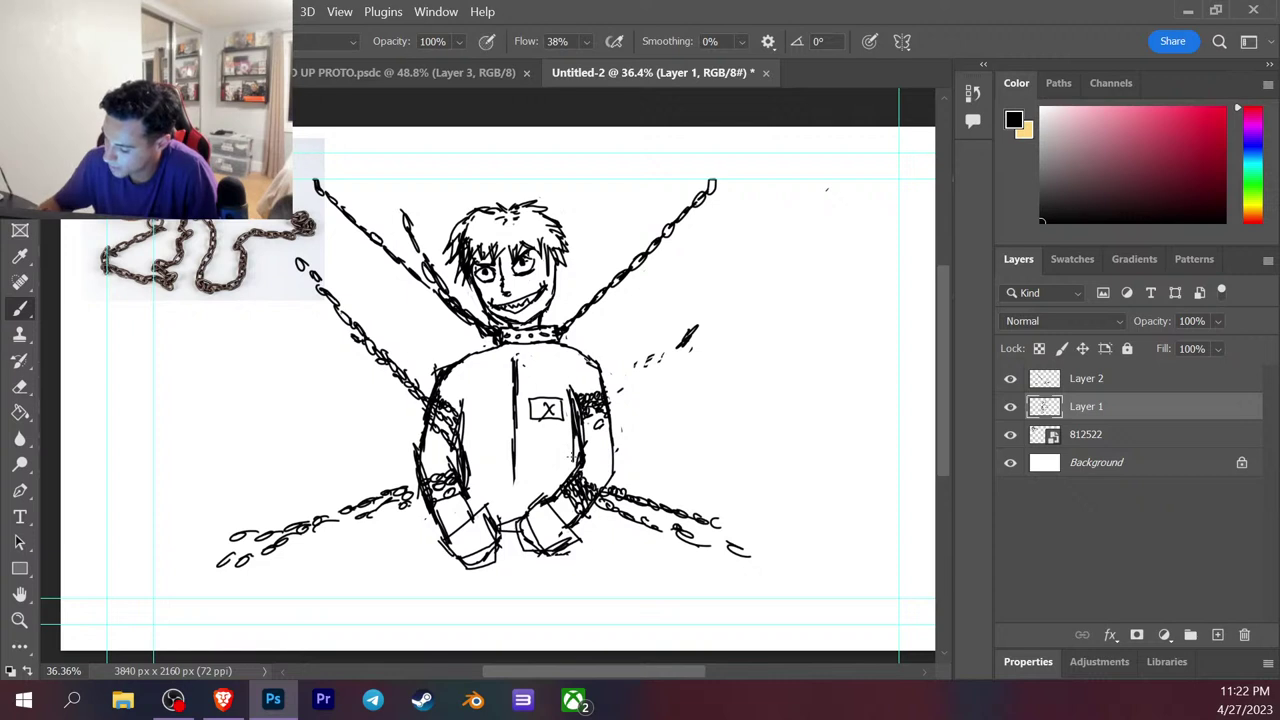
{"action": "left_click_drag", "start_coordinate": [573, 405], "coordinate": [571, 464]}
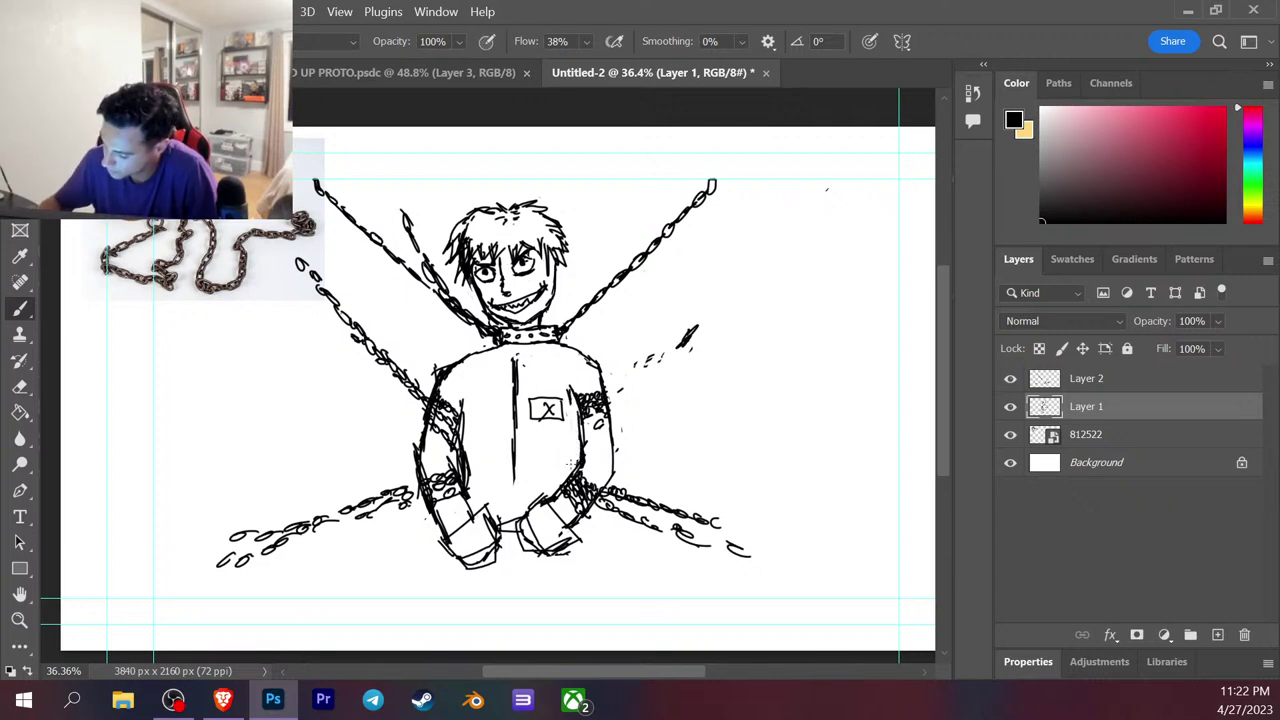
{"action": "left_click_drag", "start_coordinate": [466, 408], "coordinate": [460, 452]}
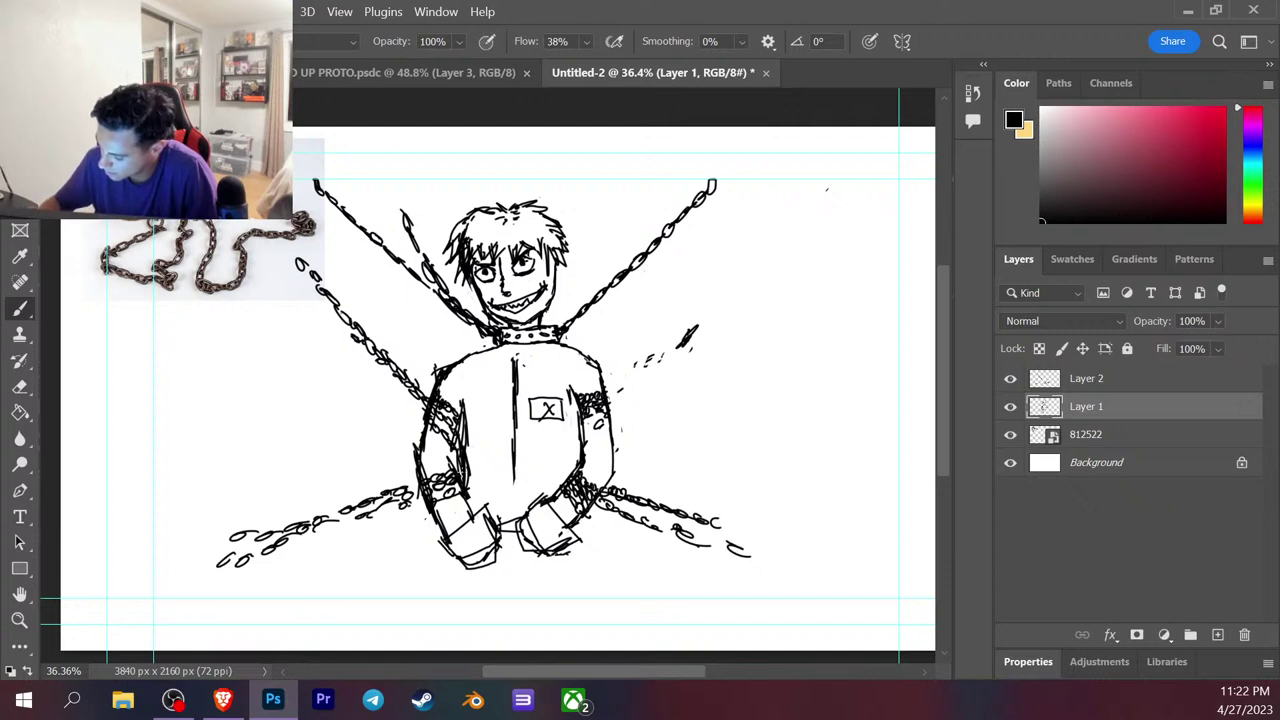
{"action": "mouse_move", "coordinate": [466, 394]}
{"action": "left_mouse_down"}
{"action": "mouse_move", "coordinate": [427, 518]}
{"action": "mouse_move", "coordinate": [446, 463]}
{"action": "left_mouse_up"}
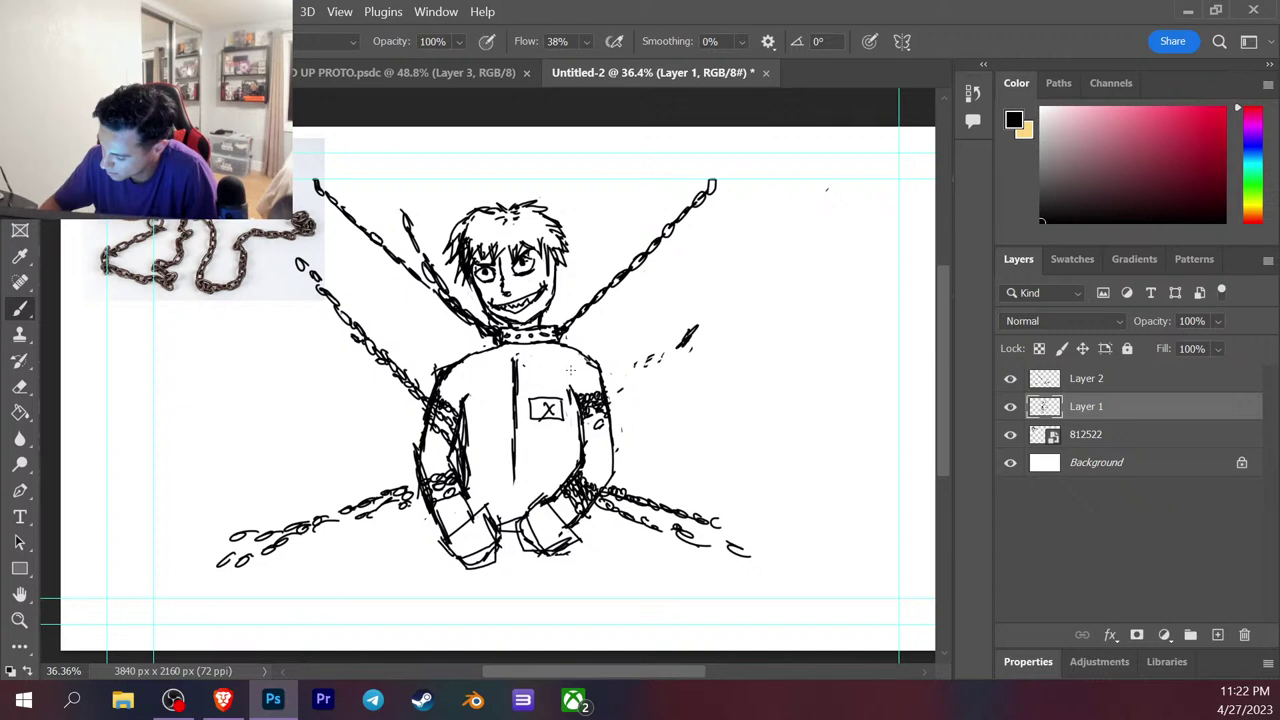
{"action": "left_click_drag", "start_coordinate": [580, 388], "coordinate": [564, 474]}
{"action": "left_click_drag", "start_coordinate": [468, 394], "coordinate": [460, 446]}
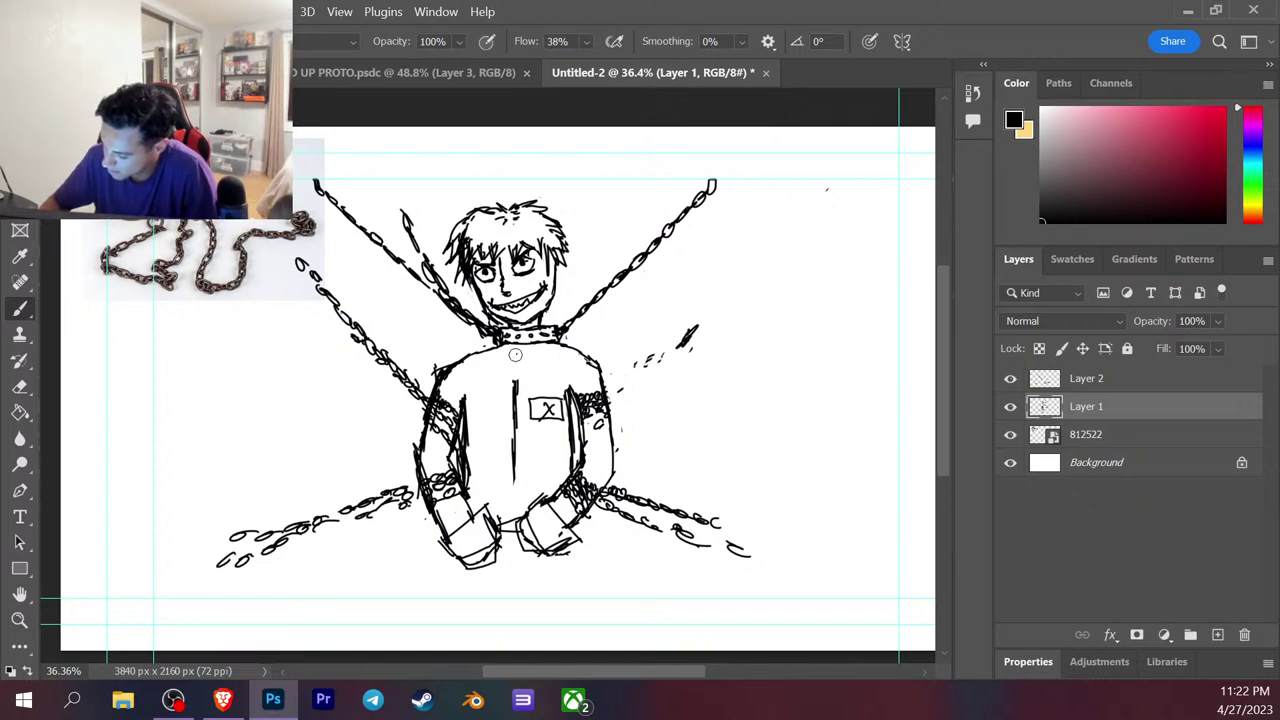
Redraw the jacket's centre zipper line from the collar down toward the hands, with a small zipper pull at its upper end.
{"action": "left_click_drag", "start_coordinate": [515, 348], "coordinate": [516, 488]}
{"action": "left_click_drag", "start_coordinate": [516, 432], "coordinate": [506, 506]}
{"action": "mouse_move", "coordinate": [510, 344]}
{"action": "left_mouse_down"}
{"action": "mouse_move", "coordinate": [516, 360]}
{"action": "mouse_move", "coordinate": [440, 388]}
{"action": "mouse_move", "coordinate": [508, 340]}
{"action": "left_mouse_up"}
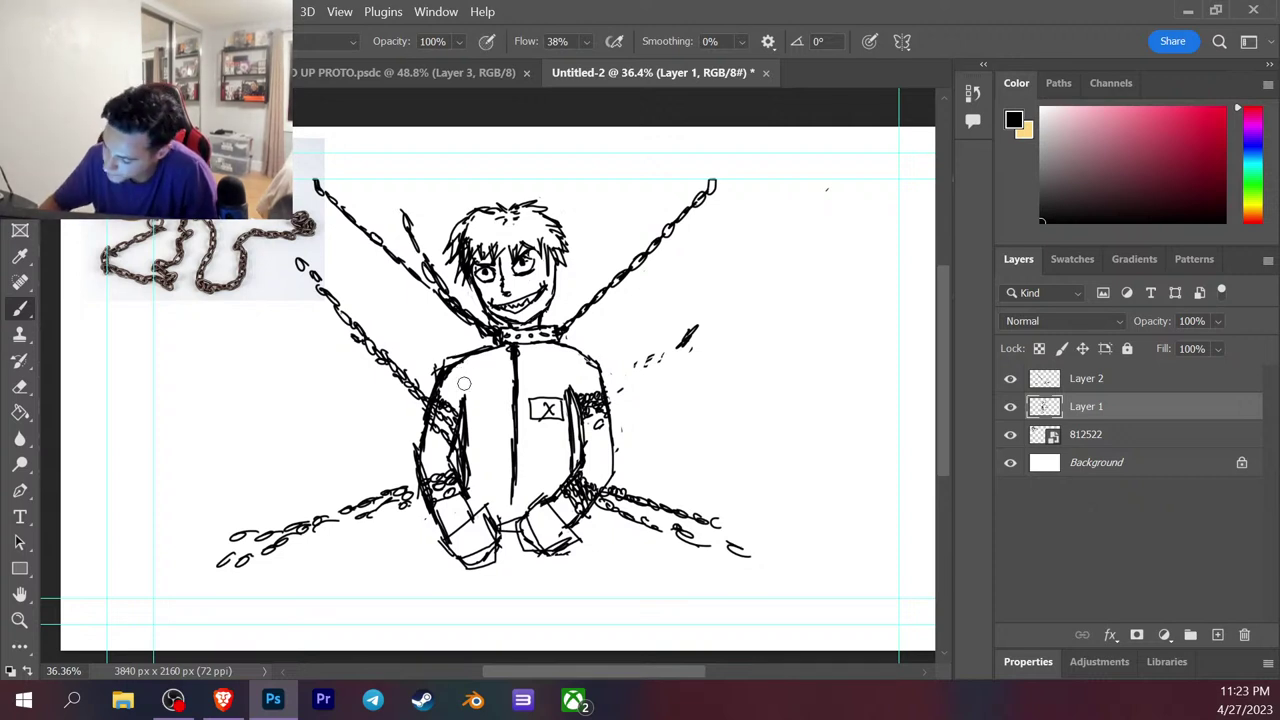
Erase the rounded shoulder lines and redraw straighter, more angular shoulders running from the collar into both sleeves.
{"action": "left_click_drag", "start_coordinate": [447, 373], "coordinate": [486, 352]}
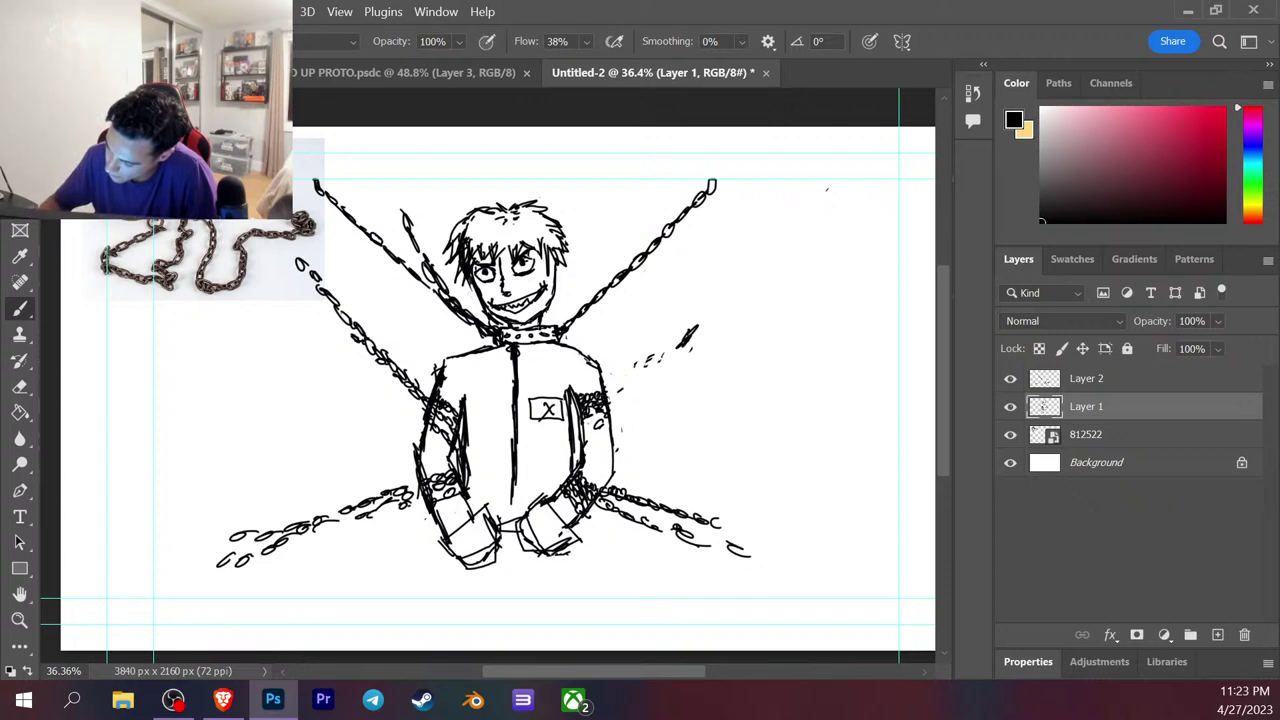
{"action": "mouse_move", "coordinate": [446, 362]}
{"action": "left_mouse_down"}
{"action": "mouse_move", "coordinate": [484, 354]}
{"action": "mouse_move", "coordinate": [446, 357]}
{"action": "mouse_move", "coordinate": [456, 354]}
{"action": "left_mouse_up"}
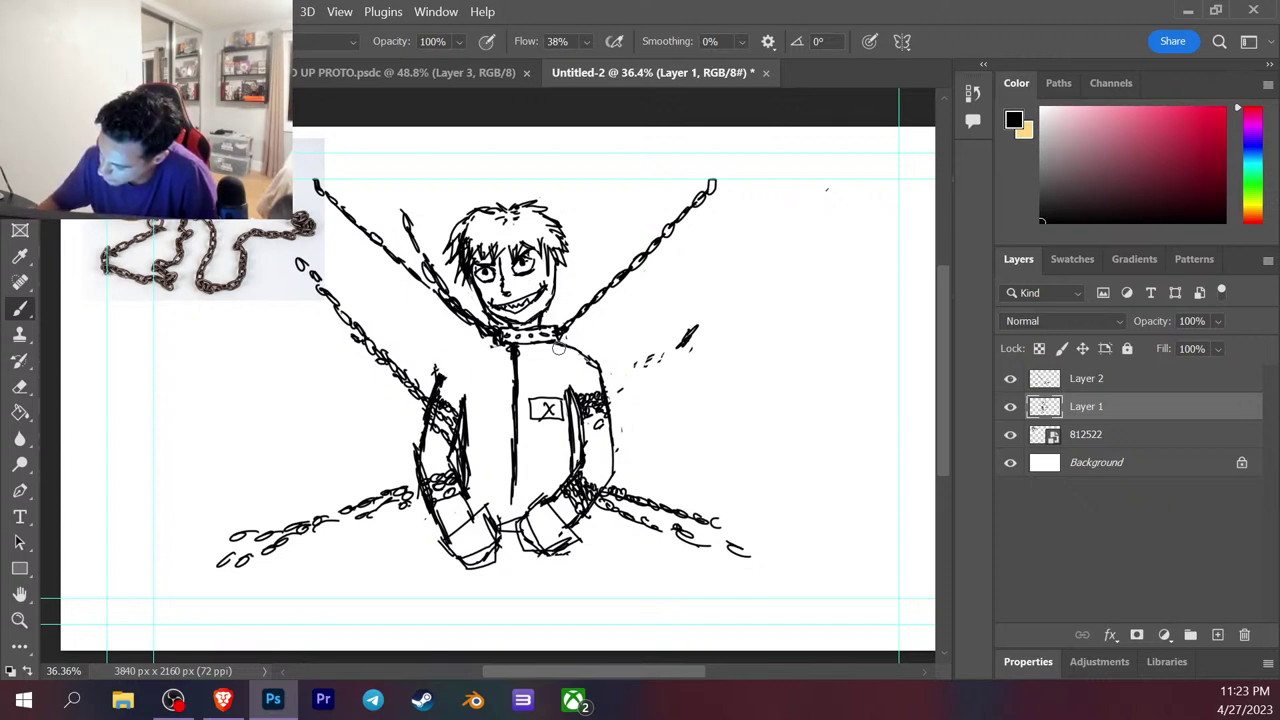
{"action": "left_click_drag", "start_coordinate": [567, 349], "coordinate": [599, 364]}
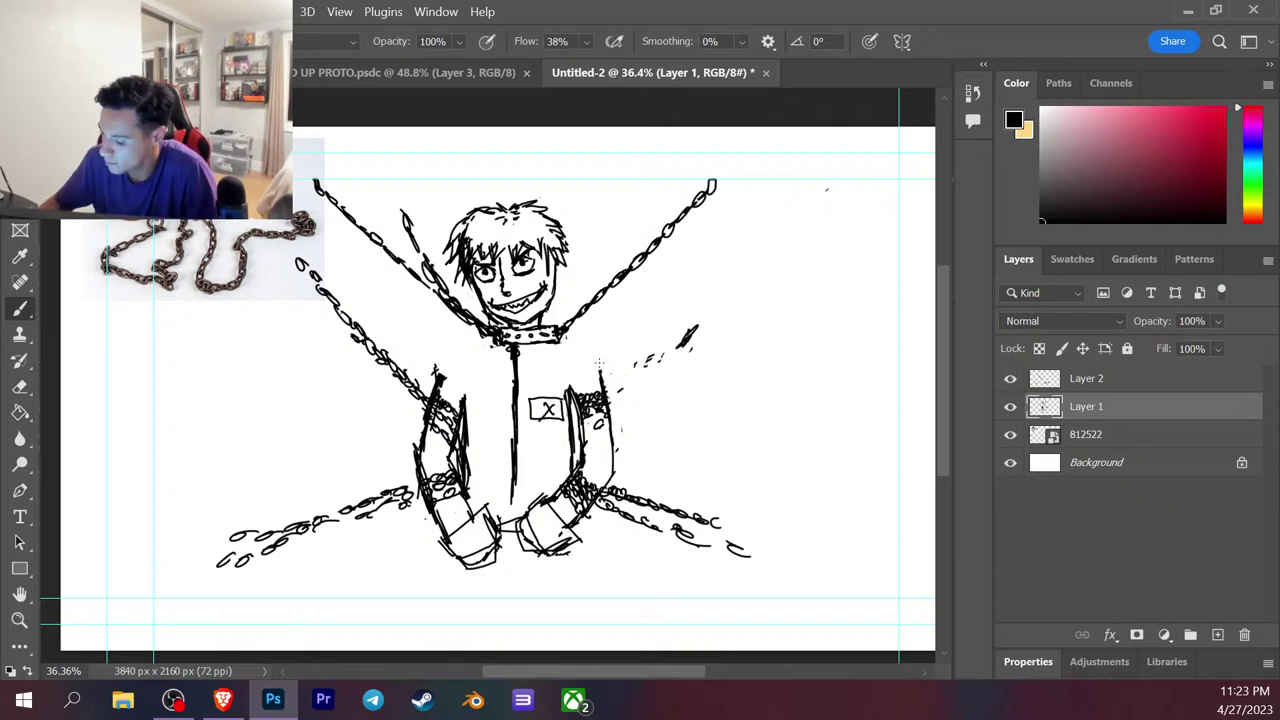
{"action": "mouse_move", "coordinate": [494, 336]}
{"action": "left_mouse_down"}
{"action": "mouse_move", "coordinate": [455, 350]}
{"action": "mouse_move", "coordinate": [436, 384]}
{"action": "left_mouse_up"}
{"action": "mouse_move", "coordinate": [556, 343]}
{"action": "left_mouse_down"}
{"action": "mouse_move", "coordinate": [588, 347]}
{"action": "mouse_move", "coordinate": [606, 388]}
{"action": "left_mouse_up"}
{"action": "left_click_drag", "start_coordinate": [458, 354], "coordinate": [420, 466]}
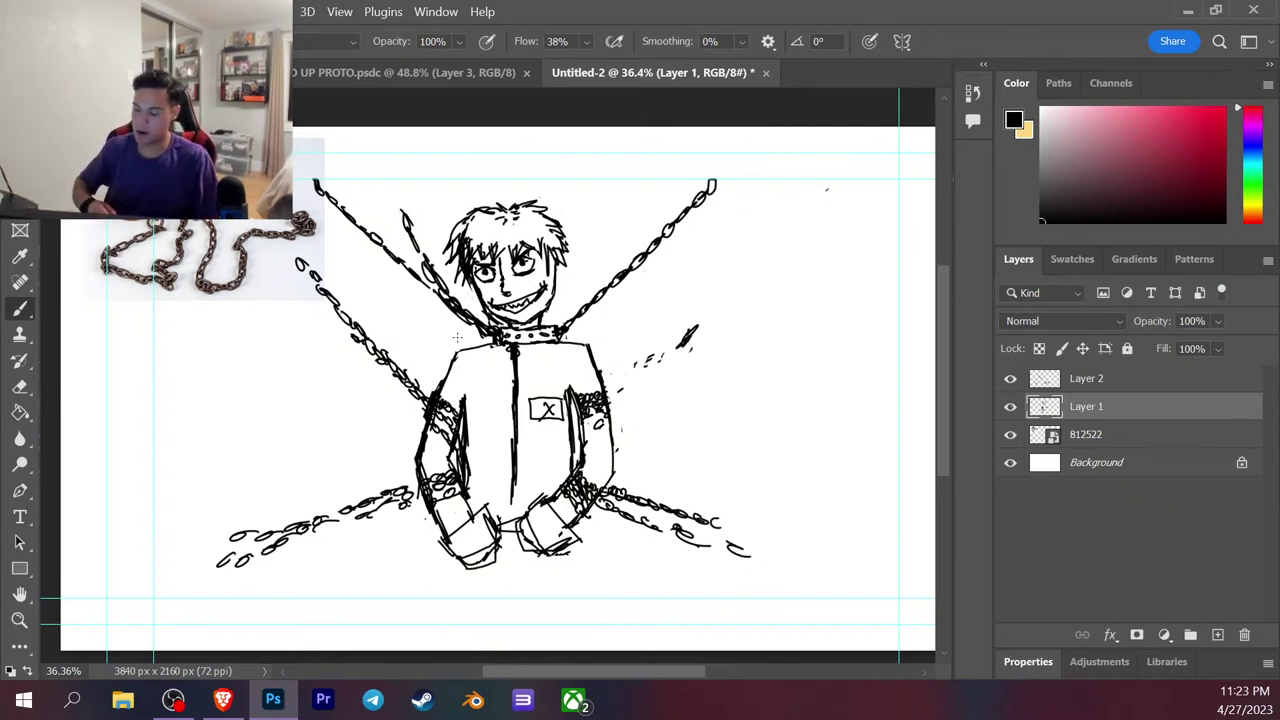
Erase both chains attached to the collar's left side.
{"action": "mouse_move", "coordinate": [400, 206]}
{"action": "left_mouse_down"}
{"action": "mouse_move", "coordinate": [442, 286]}
{"action": "mouse_move", "coordinate": [430, 274]}
{"action": "mouse_move", "coordinate": [428, 257]}
{"action": "mouse_move", "coordinate": [487, 337]}
{"action": "mouse_move", "coordinate": [479, 312]}
{"action": "mouse_move", "coordinate": [463, 312]}
{"action": "mouse_move", "coordinate": [487, 313]}
{"action": "left_mouse_up"}
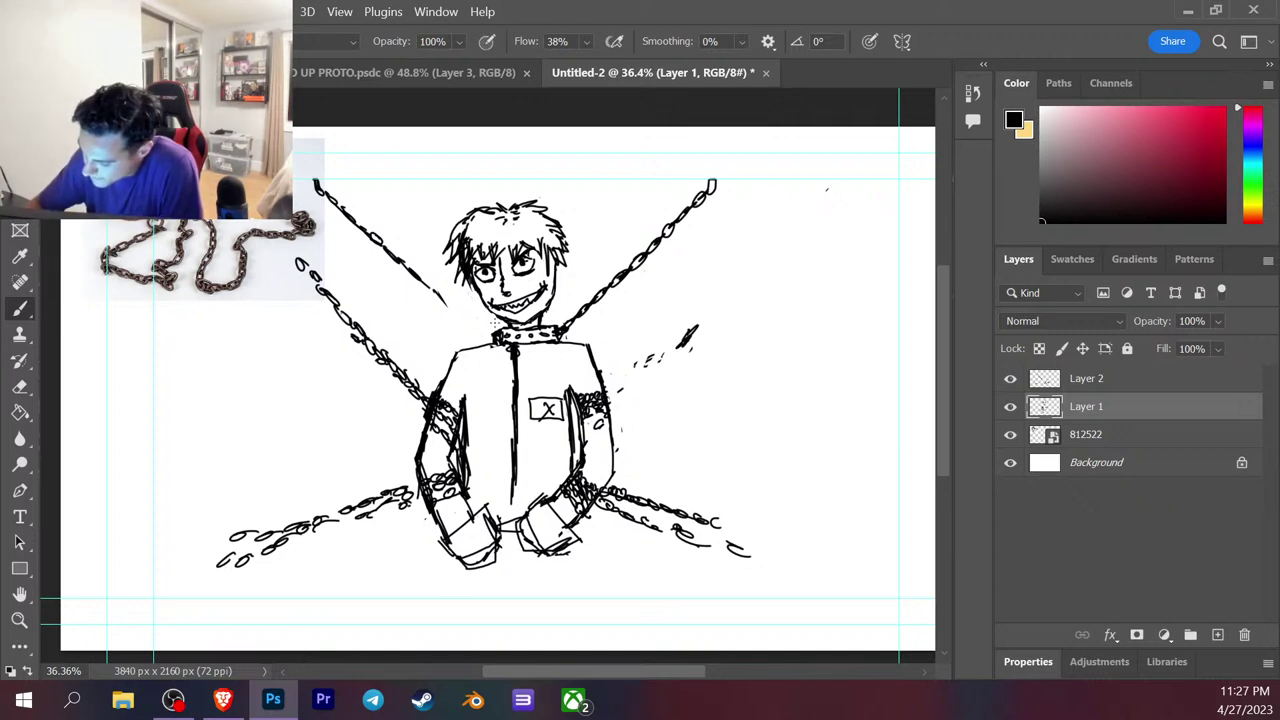
{"action": "mouse_move", "coordinate": [312, 180]}
{"action": "left_mouse_down"}
{"action": "mouse_move", "coordinate": [343, 212]}
{"action": "mouse_move", "coordinate": [315, 215]}
{"action": "mouse_move", "coordinate": [312, 229]}
{"action": "mouse_move", "coordinate": [363, 236]}
{"action": "mouse_move", "coordinate": [451, 309]}
{"action": "left_mouse_up"}
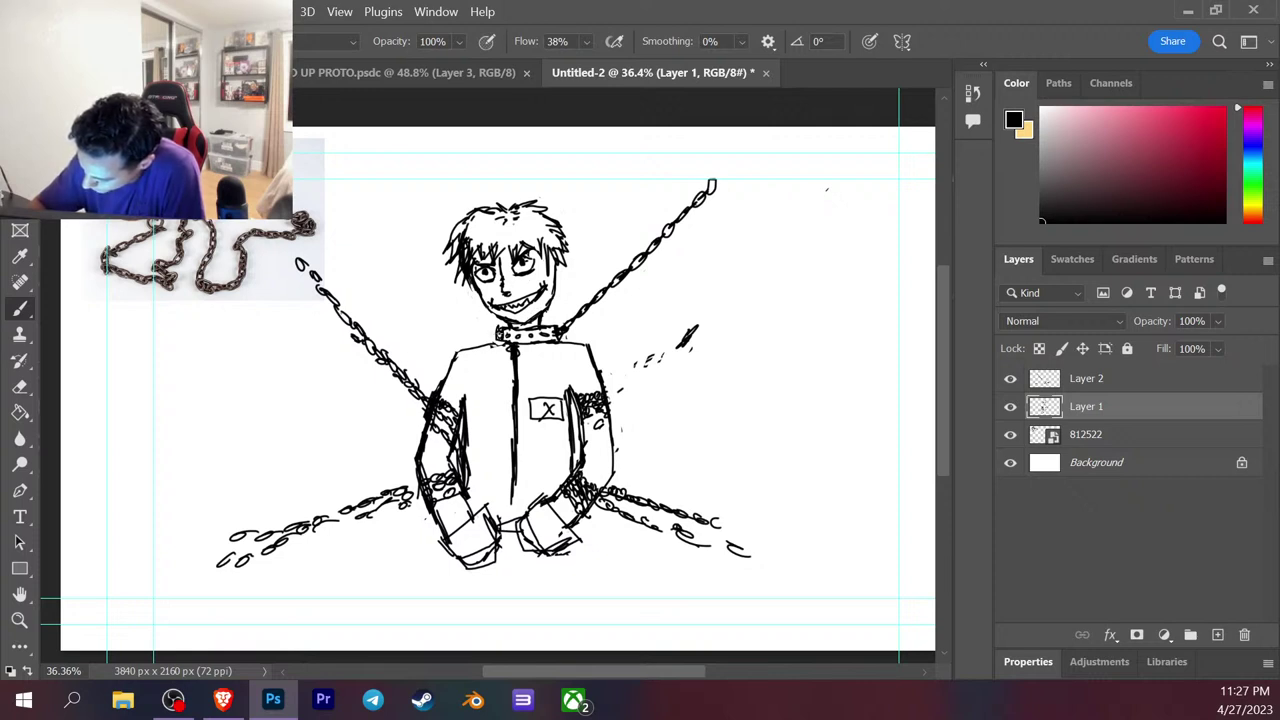
Draw a new chain of oval links curving from the collar's left side up past the hair.
{"action": "mouse_move", "coordinate": [481, 322]}
{"action": "left_mouse_down"}
{"action": "mouse_move", "coordinate": [468, 326]}
{"action": "mouse_move", "coordinate": [450, 297]}
{"action": "left_mouse_up"}
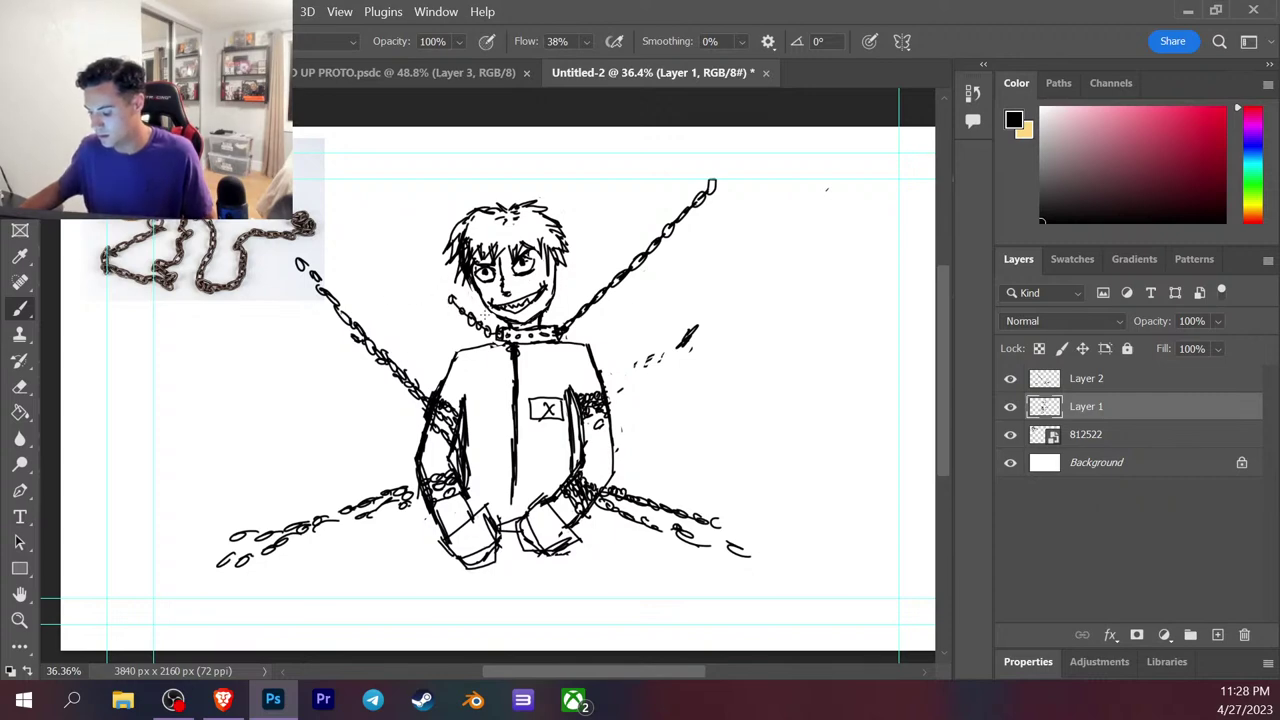
{"action": "scroll", "coordinate": [463, 341], "scroll_direction": "up", "scroll_amount": 5}
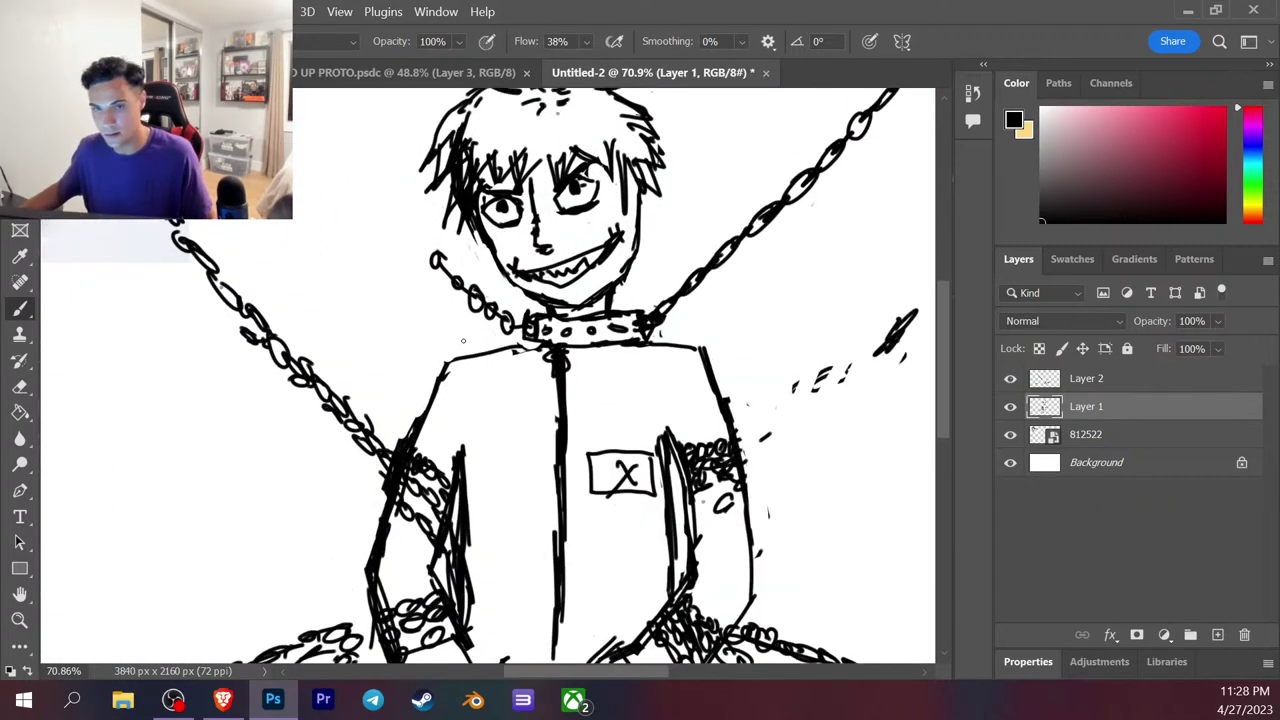
{"action": "scroll", "coordinate": [463, 341], "scroll_direction": "up", "scroll_amount": 2}
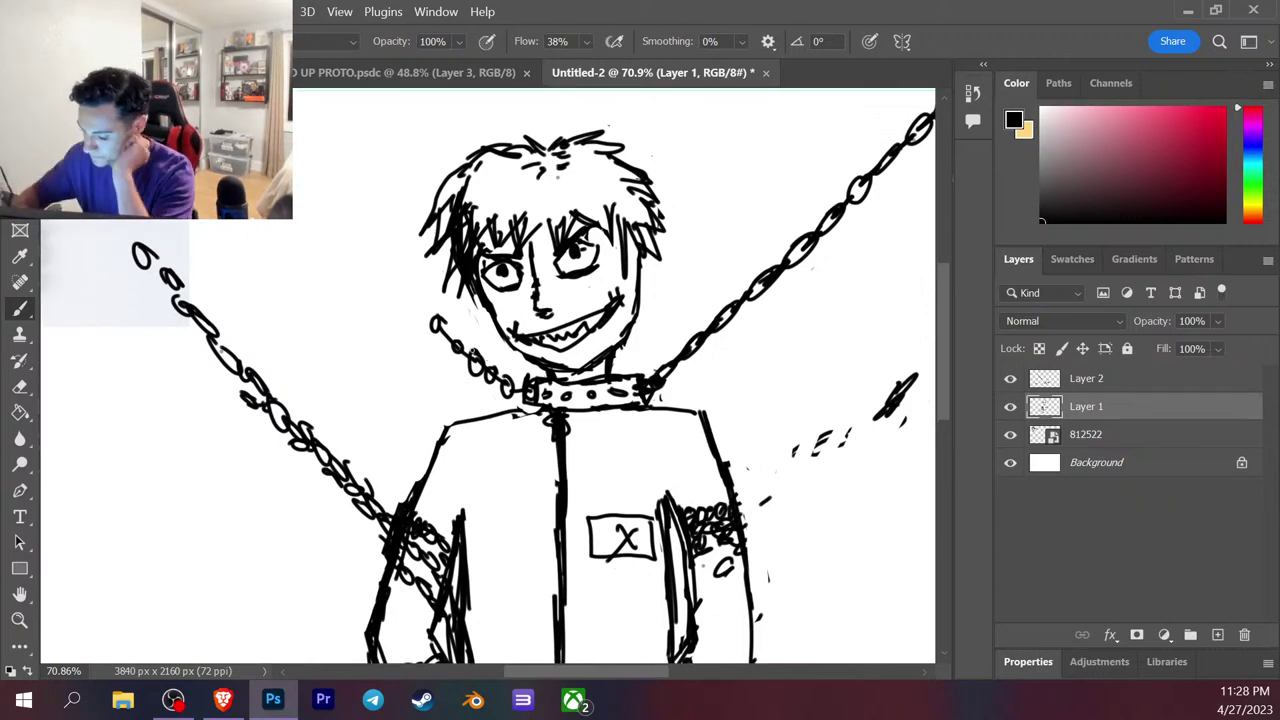
{"action": "left_click_drag", "start_coordinate": [423, 305], "coordinate": [384, 258]}
{"action": "left_click_drag", "start_coordinate": [362, 212], "coordinate": [378, 242]}
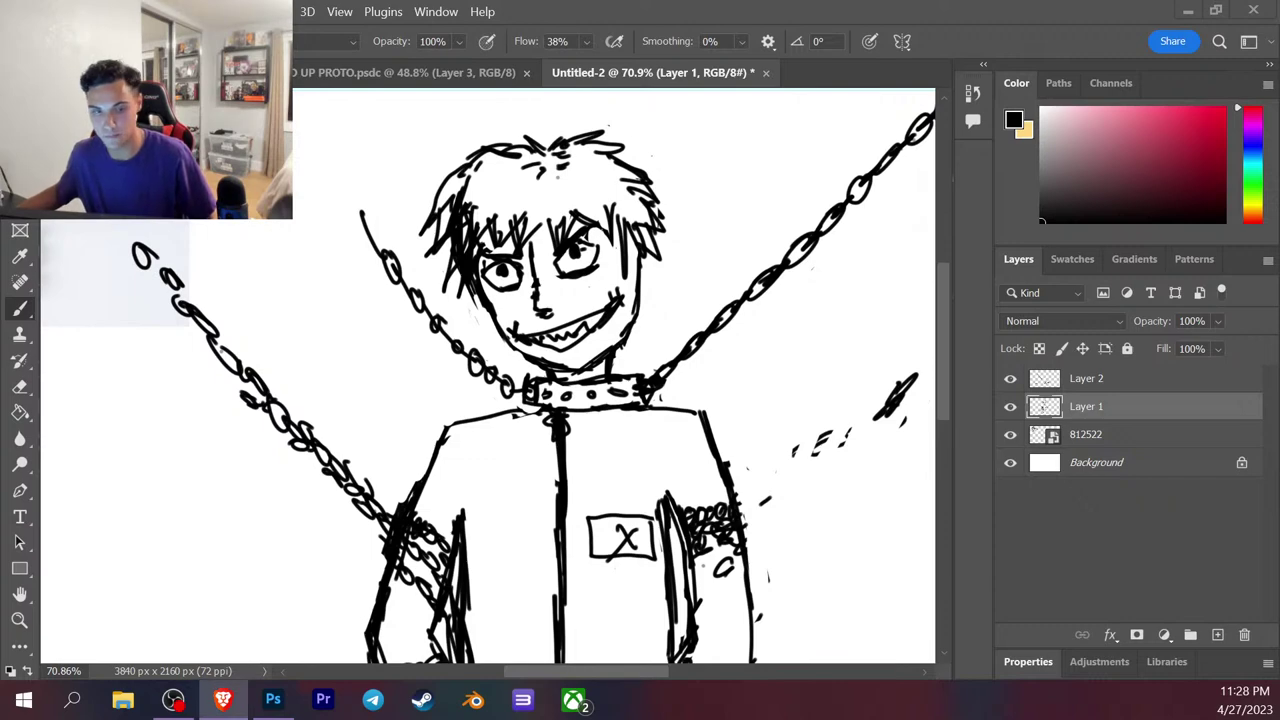
Redraw the pupil and upper lid area of the right-hand eye.
{"action": "scroll", "coordinate": [521, 307], "scroll_direction": "up", "scroll_amount": 2}
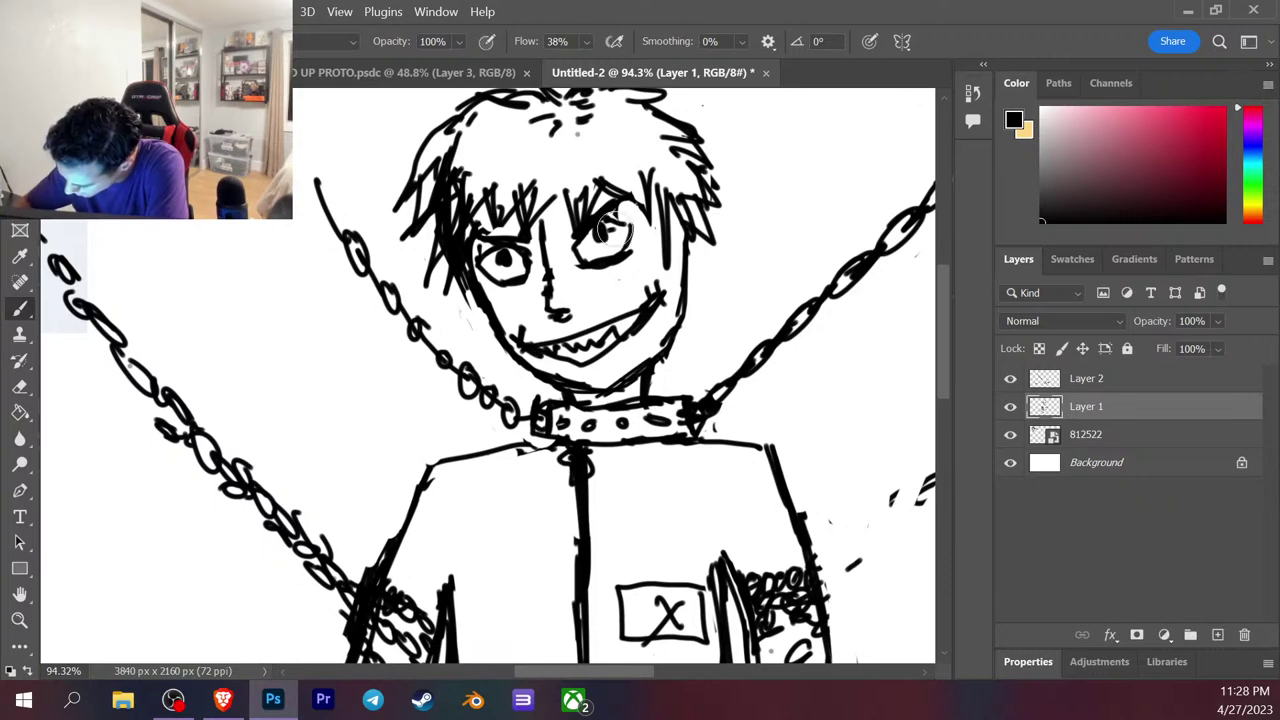
{"action": "mouse_move", "coordinate": [605, 226]}
{"action": "left_mouse_down"}
{"action": "mouse_move", "coordinate": [618, 232]}
{"action": "mouse_move", "coordinate": [618, 220]}
{"action": "mouse_move", "coordinate": [610, 250]}
{"action": "mouse_move", "coordinate": [600, 240]}
{"action": "mouse_move", "coordinate": [647, 219]}
{"action": "mouse_move", "coordinate": [655, 229]}
{"action": "mouse_move", "coordinate": [629, 184]}
{"action": "left_mouse_up"}
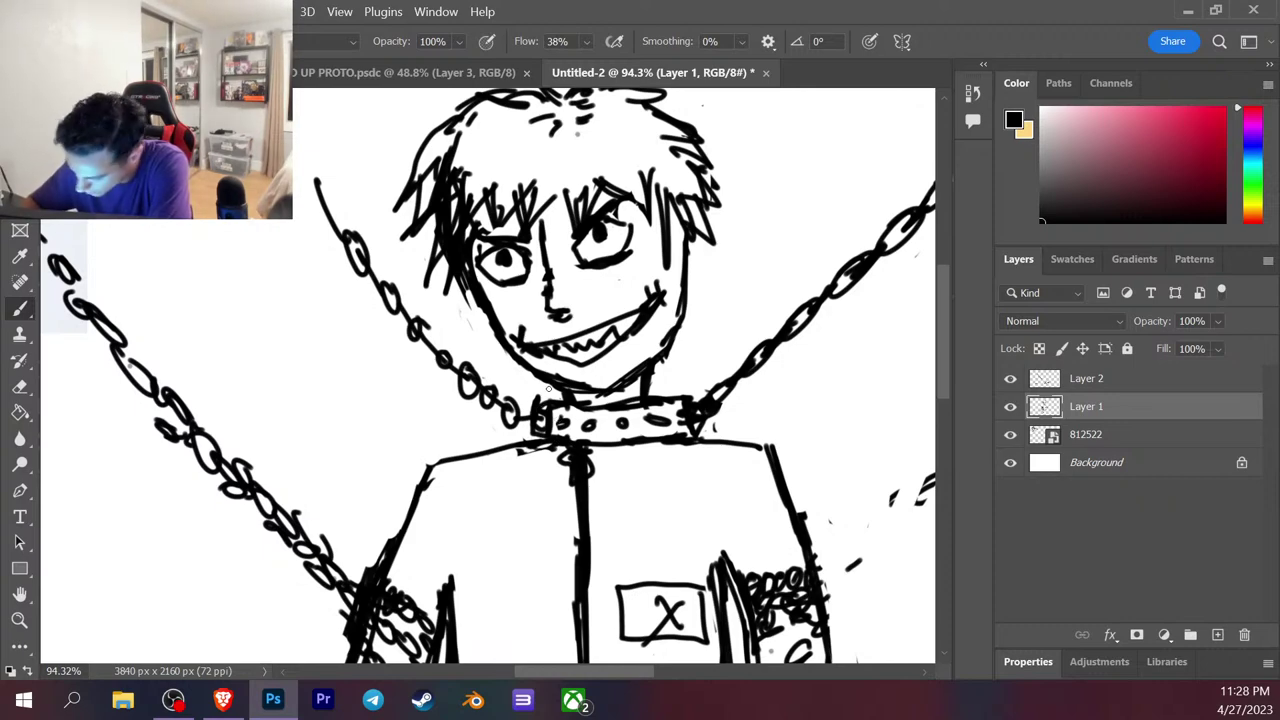
Lasso the chain on the collar's left side, delete it, clear the selection, and erase the stray marks left beside the collar.
{"action": "key", "text": "l"}
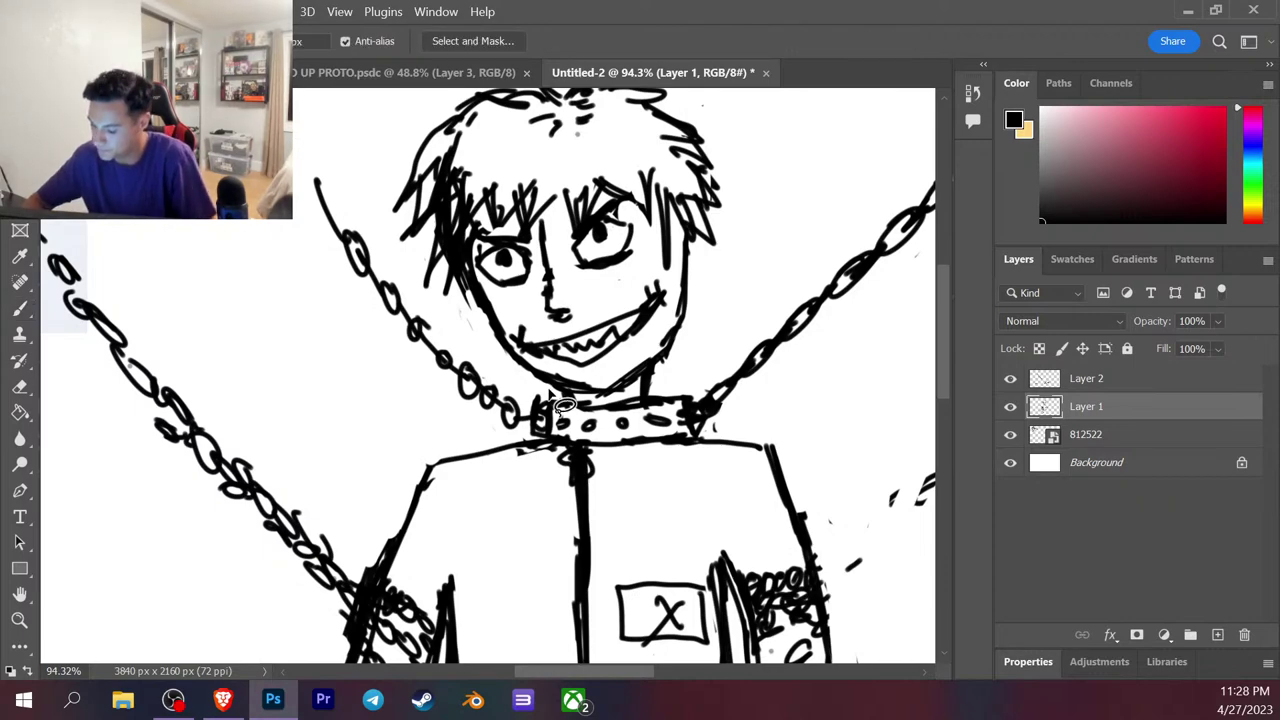
{"action": "mouse_move", "coordinate": [552, 428]}
{"action": "left_mouse_down"}
{"action": "mouse_move", "coordinate": [486, 428]}
{"action": "mouse_move", "coordinate": [408, 371]}
{"action": "mouse_move", "coordinate": [310, 253]}
{"action": "mouse_move", "coordinate": [280, 174]}
{"action": "mouse_move", "coordinate": [326, 179]}
{"action": "mouse_move", "coordinate": [420, 298]}
{"action": "mouse_move", "coordinate": [547, 410]}
{"action": "left_mouse_up"}
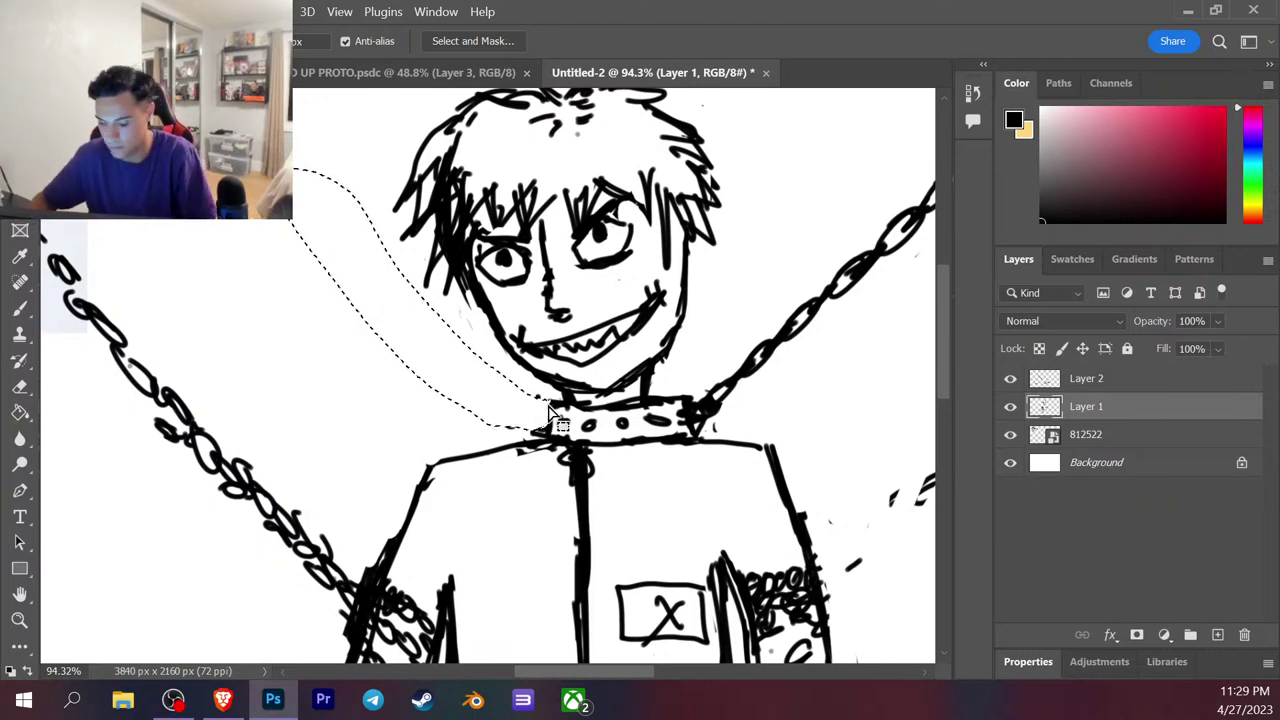
{"action": "key", "text": "ctrl+d"}
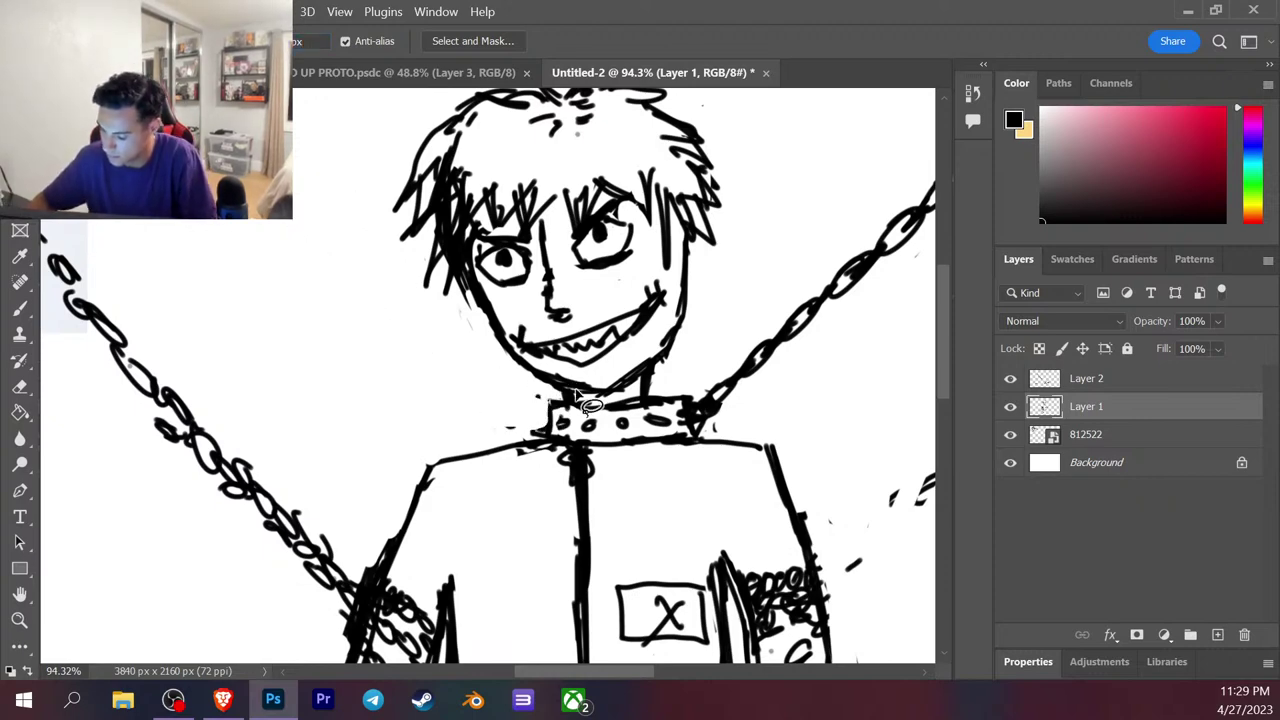
{"action": "key", "text": "e"}
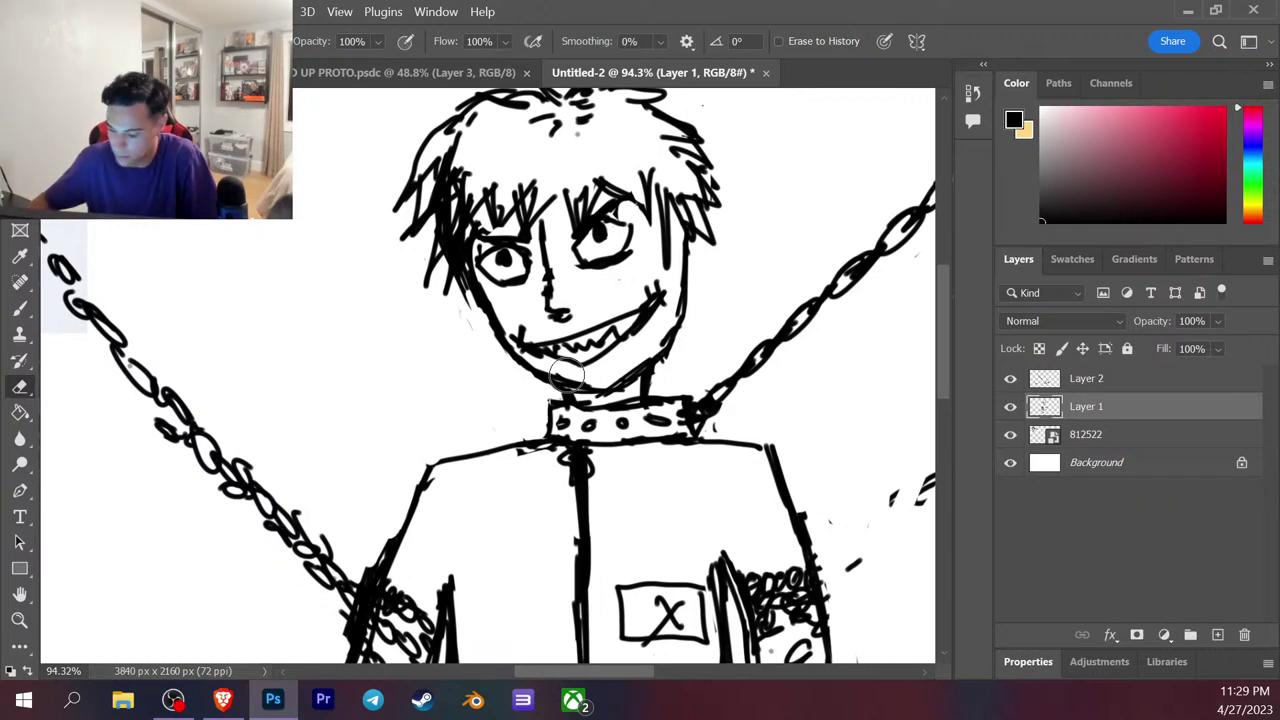
Brush a new chain of oval links rising from the collar's left side past the hair to the upper guide line.
{"action": "key", "text": "b"}
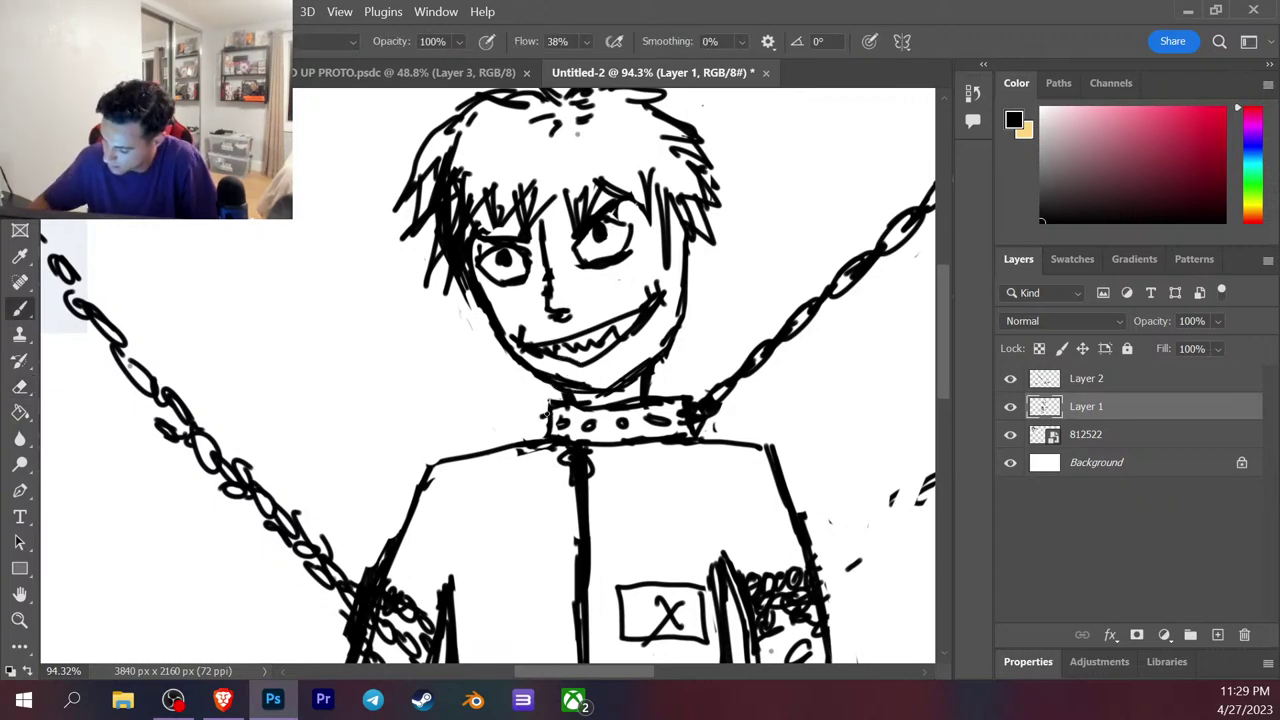
{"action": "mouse_move", "coordinate": [548, 408]}
{"action": "left_mouse_down"}
{"action": "mouse_move", "coordinate": [532, 428]}
{"action": "mouse_move", "coordinate": [550, 434]}
{"action": "mouse_move", "coordinate": [514, 402]}
{"action": "mouse_move", "coordinate": [504, 414]}
{"action": "mouse_move", "coordinate": [474, 392]}
{"action": "mouse_move", "coordinate": [460, 355]}
{"action": "mouse_move", "coordinate": [424, 318]}
{"action": "mouse_move", "coordinate": [444, 354]}
{"action": "mouse_move", "coordinate": [400, 280]}
{"action": "mouse_move", "coordinate": [366, 254]}
{"action": "mouse_move", "coordinate": [362, 242]}
{"action": "mouse_move", "coordinate": [374, 262]}
{"action": "mouse_move", "coordinate": [356, 220]}
{"action": "left_mouse_up"}
{"action": "key", "text": "ctrl+z"}
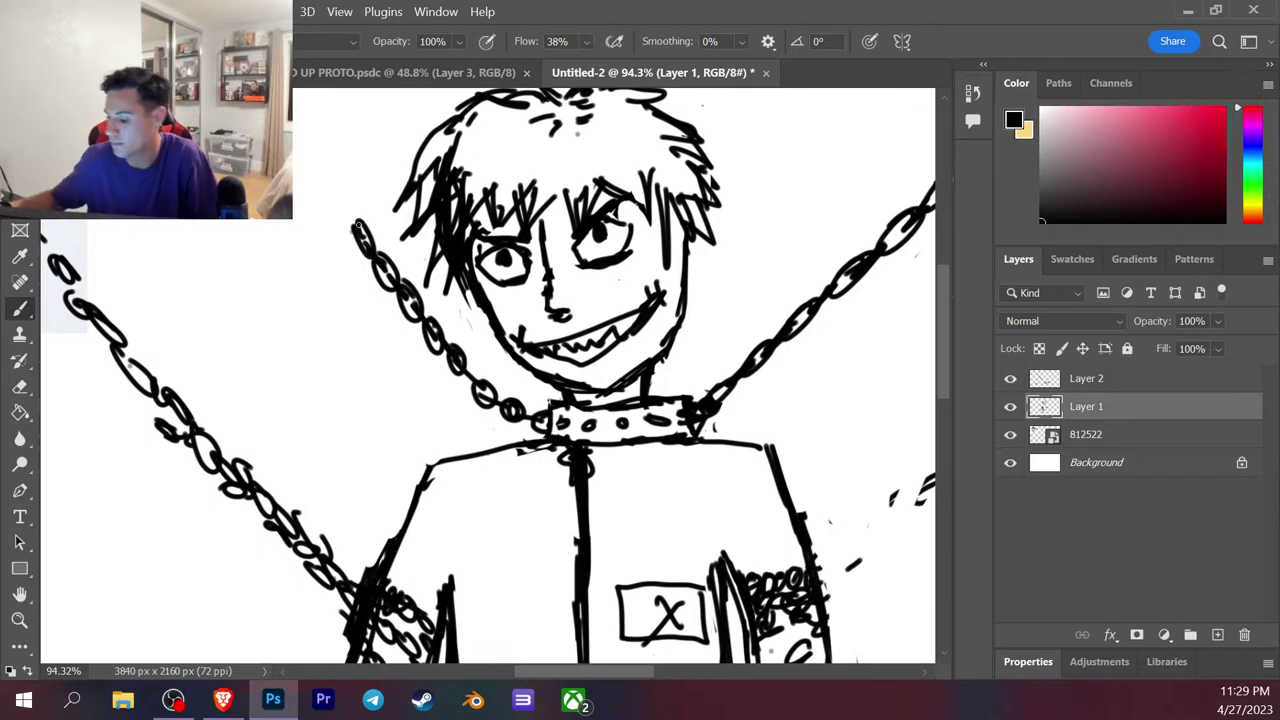
{"action": "scroll", "coordinate": [283, 294], "scroll_direction": "up", "scroll_amount": 2}
{"action": "scroll", "coordinate": [305, 235], "scroll_direction": "down", "scroll_amount": 5}
{"action": "mouse_move", "coordinate": [305, 235]}
{"action": "left_mouse_down"}
{"action": "mouse_move", "coordinate": [310, 342]}
{"action": "mouse_move", "coordinate": [298, 326]}
{"action": "mouse_move", "coordinate": [314, 320]}
{"action": "mouse_move", "coordinate": [290, 306]}
{"action": "mouse_move", "coordinate": [298, 318]}
{"action": "mouse_move", "coordinate": [238, 226]}
{"action": "left_mouse_up"}
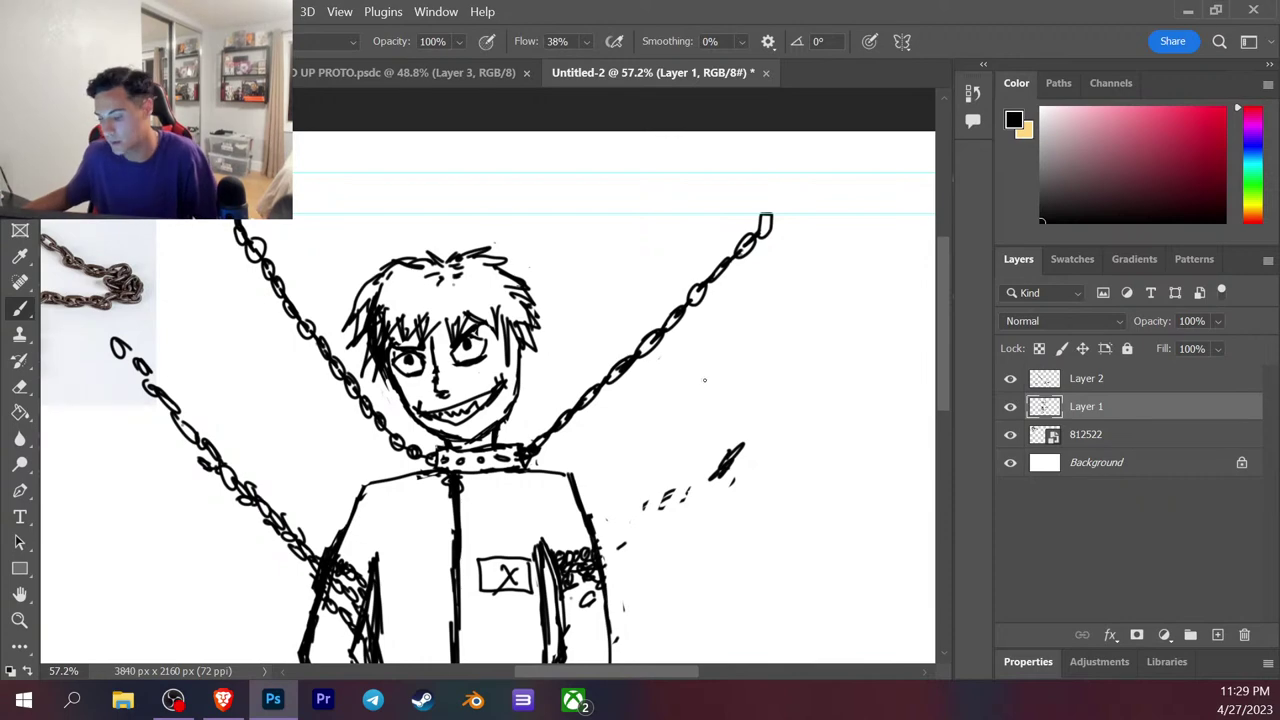
Sketch a chain strap running down the jacket from the character's left-hand shoulder seam toward the armpit.
{"action": "scroll", "coordinate": [590, 400], "scroll_direction": "down", "scroll_amount": 5}
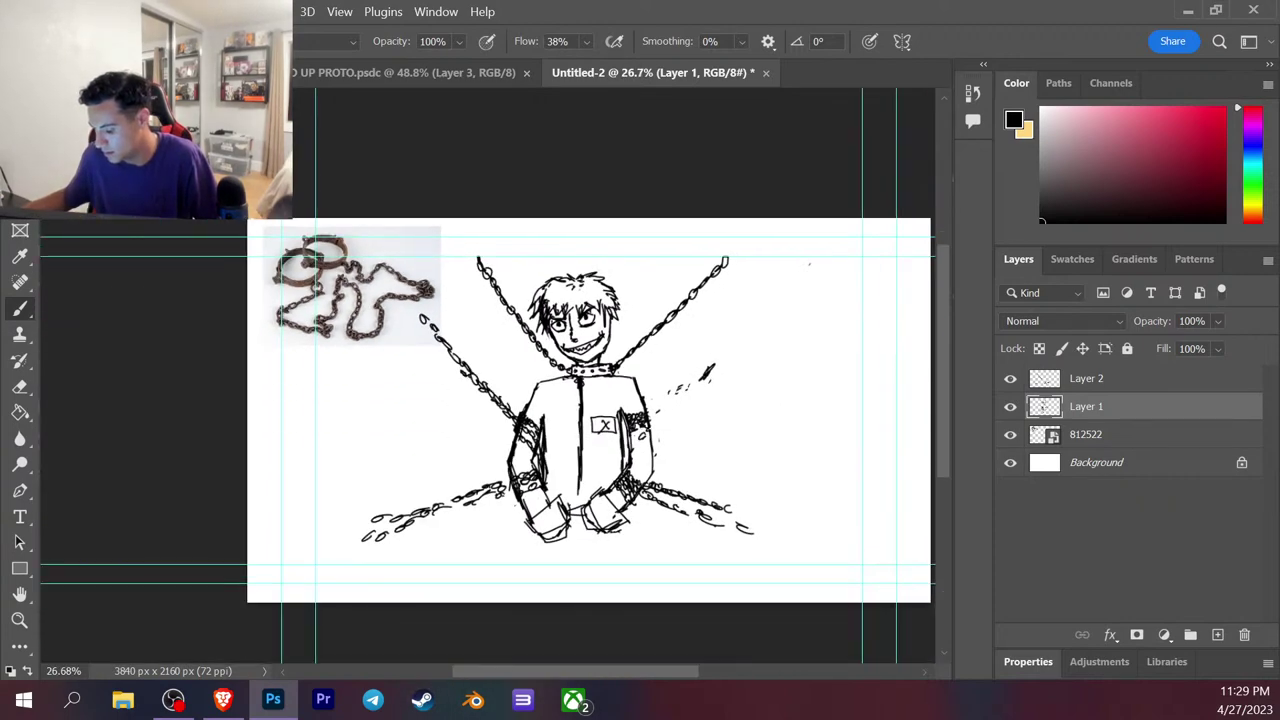
{"action": "scroll", "coordinate": [748, 530], "scroll_direction": "up", "scroll_amount": 3}
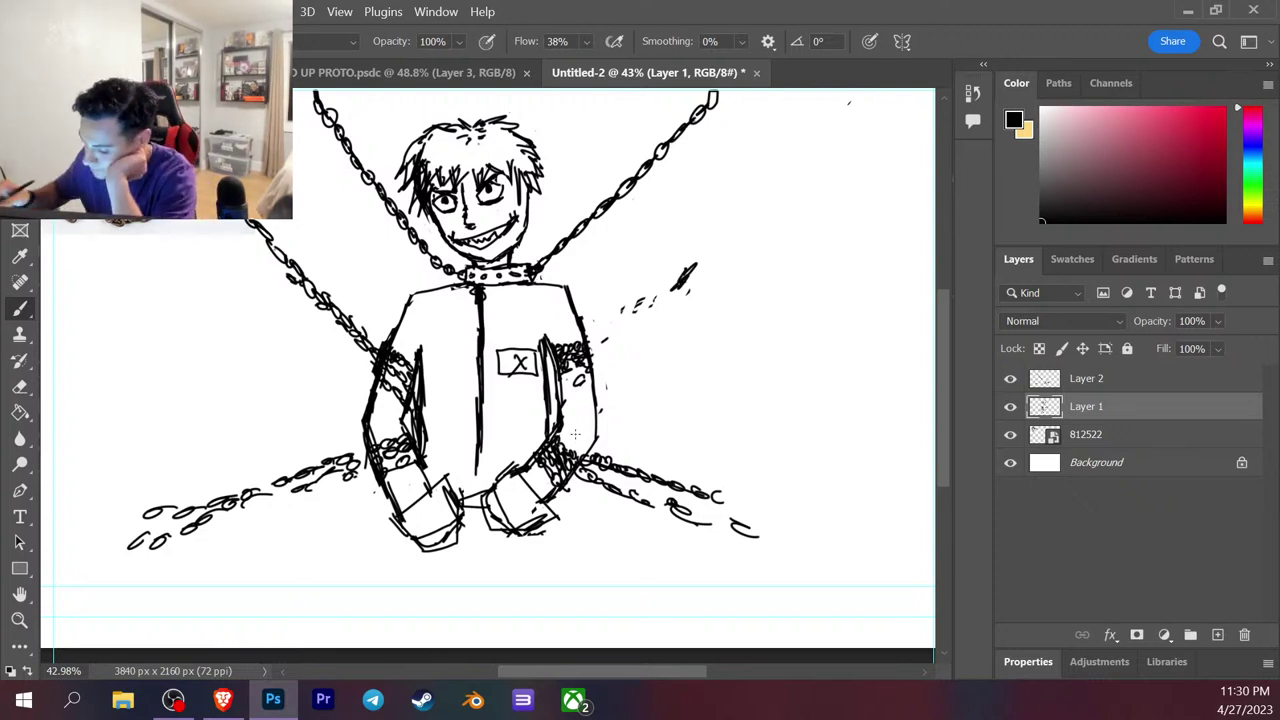
{"action": "left_click_drag", "start_coordinate": [413, 288], "coordinate": [420, 352]}
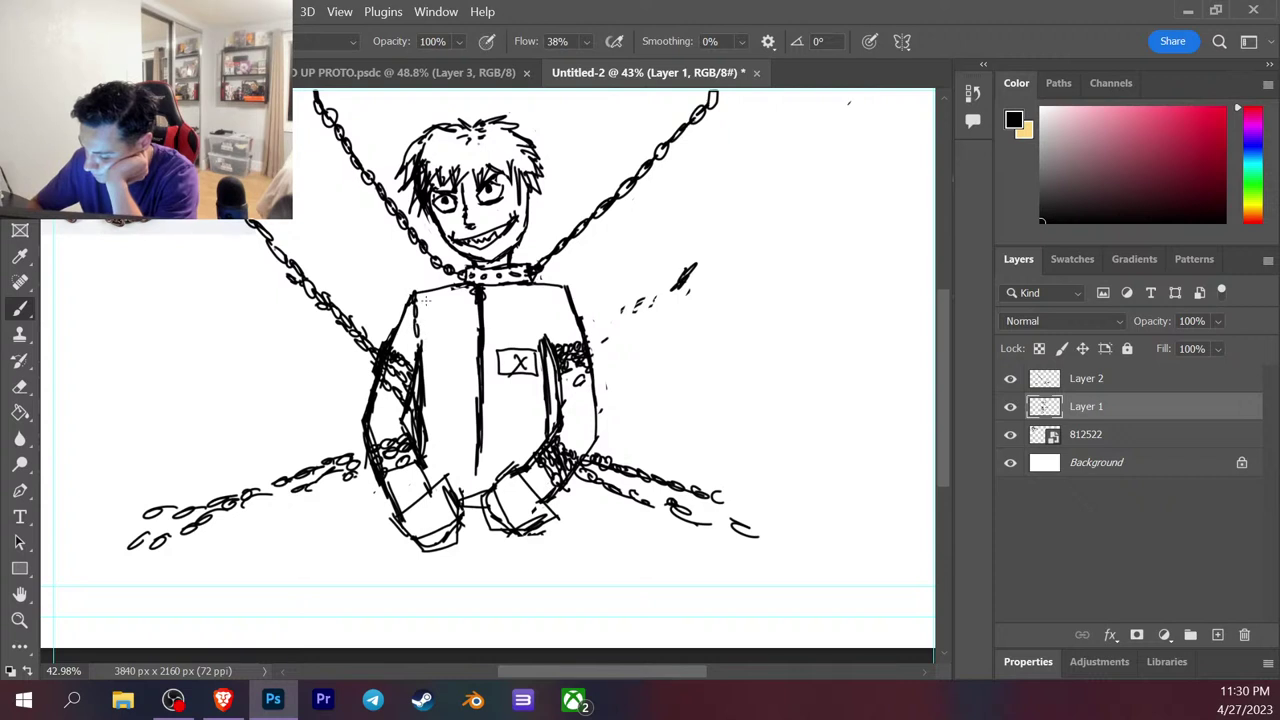
{"action": "mouse_move", "coordinate": [435, 293]}
{"action": "left_mouse_down"}
{"action": "mouse_move", "coordinate": [428, 328]}
{"action": "mouse_move", "coordinate": [420, 310]}
{"action": "mouse_move", "coordinate": [430, 352]}
{"action": "mouse_move", "coordinate": [424, 316]}
{"action": "left_mouse_up"}
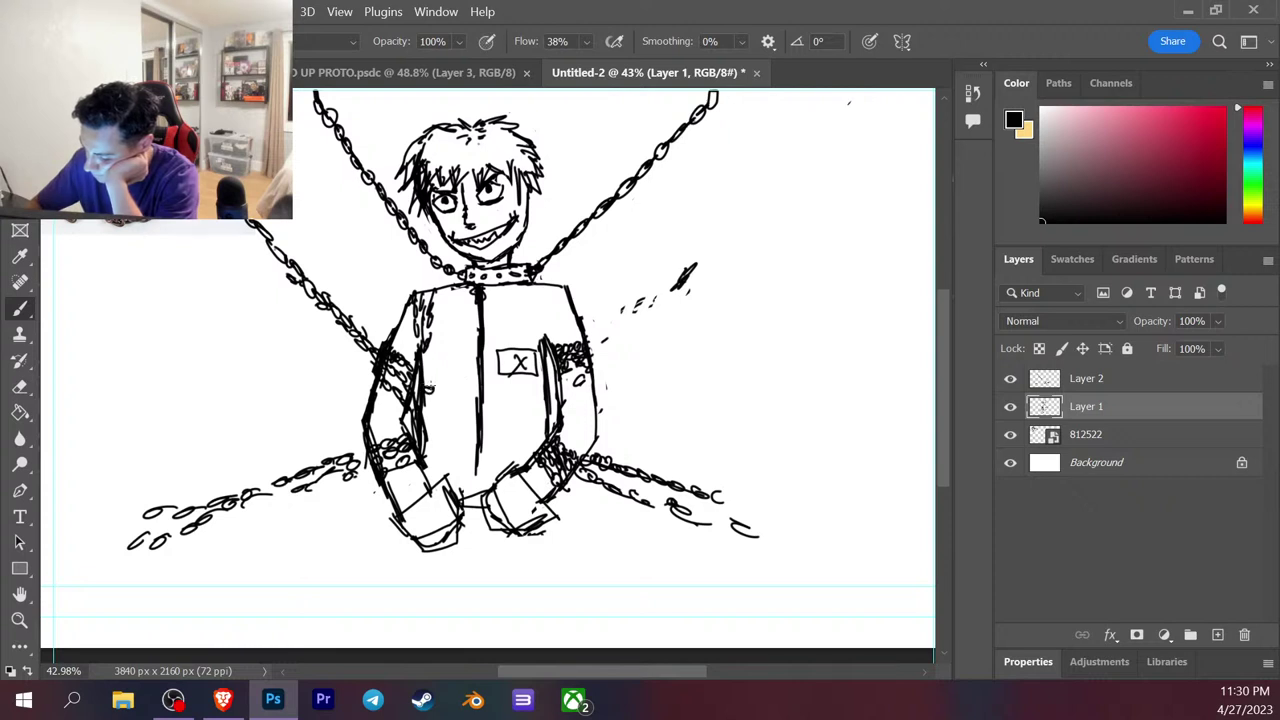
Draw a horizontal chain across the jacket's torso and two diagonal chains crossing over the zipper on the chest.
{"action": "left_click_drag", "start_coordinate": [428, 390], "coordinate": [540, 384]}
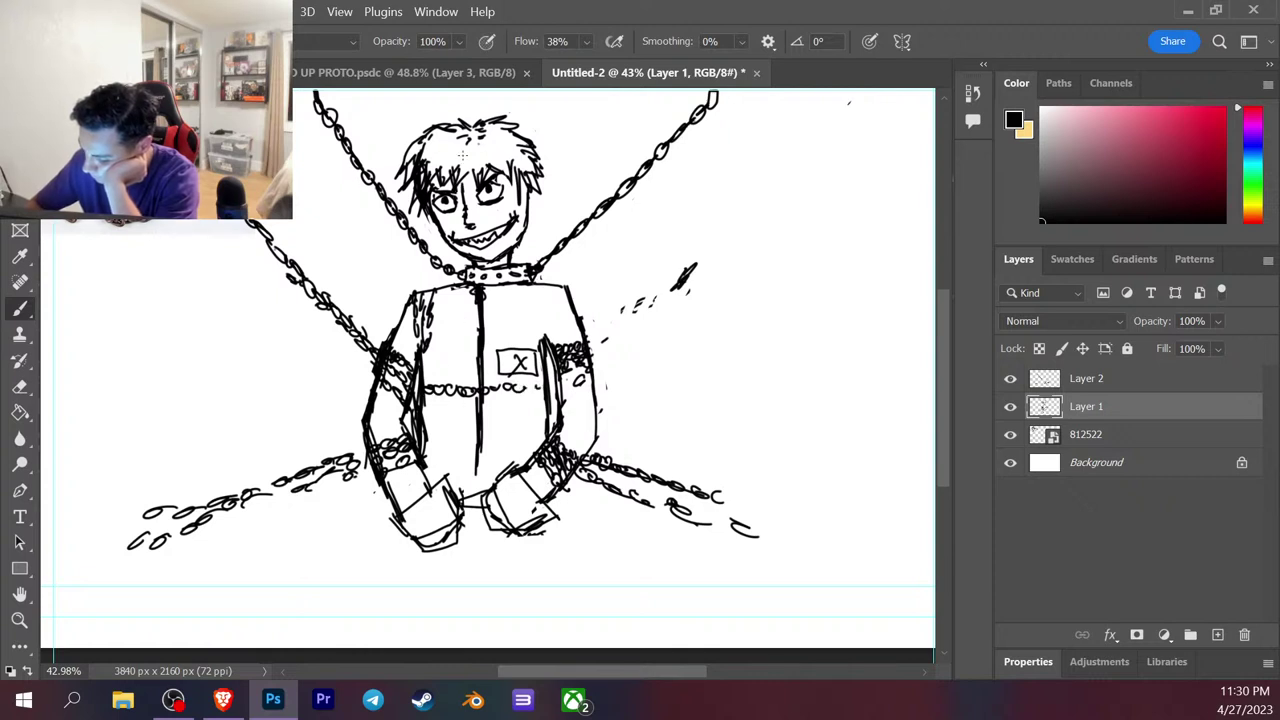
{"action": "left_click_drag", "start_coordinate": [538, 290], "coordinate": [424, 362]}
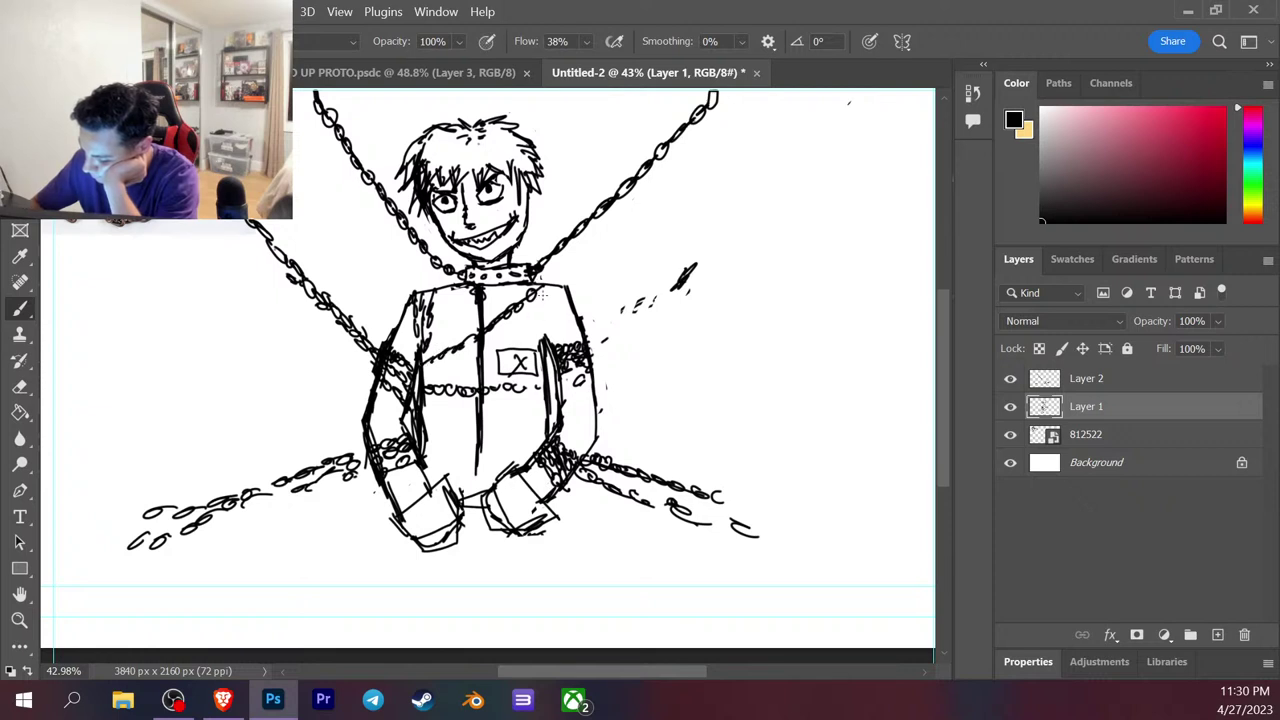
{"action": "mouse_move", "coordinate": [440, 290]}
{"action": "left_mouse_down"}
{"action": "mouse_move", "coordinate": [472, 314]}
{"action": "mouse_move", "coordinate": [500, 366]}
{"action": "mouse_move", "coordinate": [546, 398]}
{"action": "left_mouse_up"}
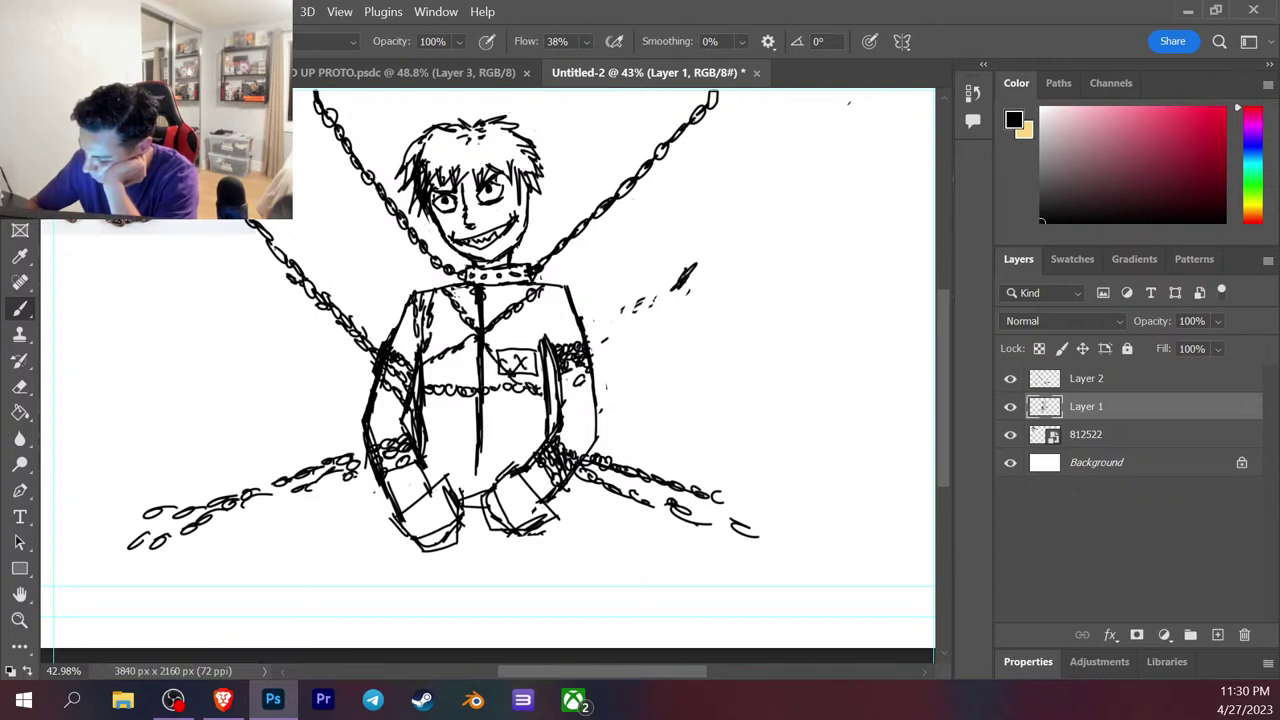